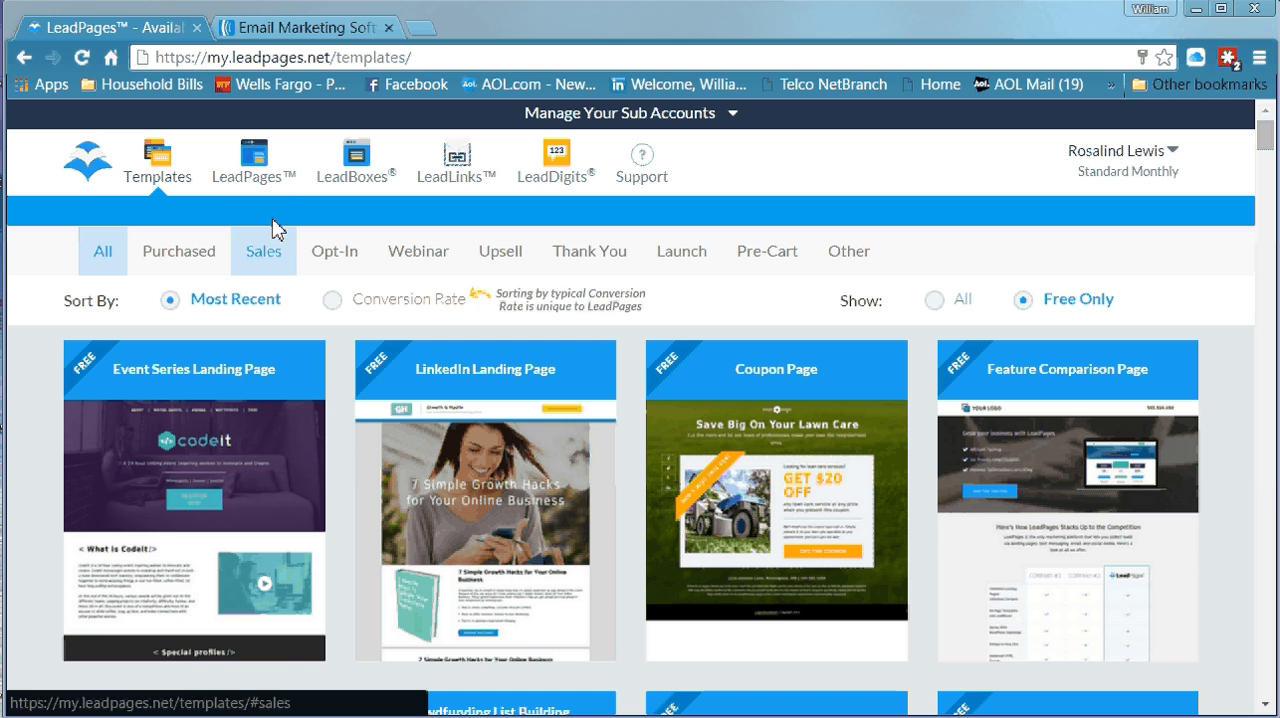
# Start creating a new LeadPages page and filter the templates to the Opt-In category
pyautogui.click(256, 183)
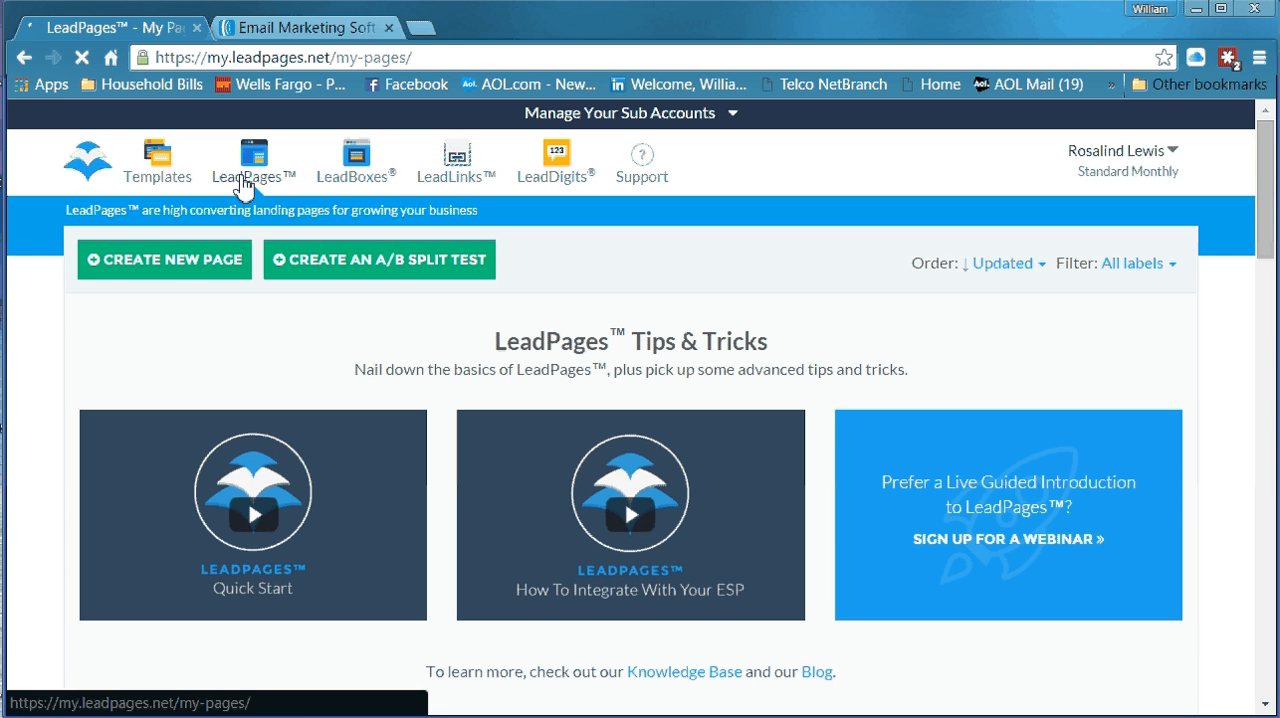
pyautogui.click(177, 263)
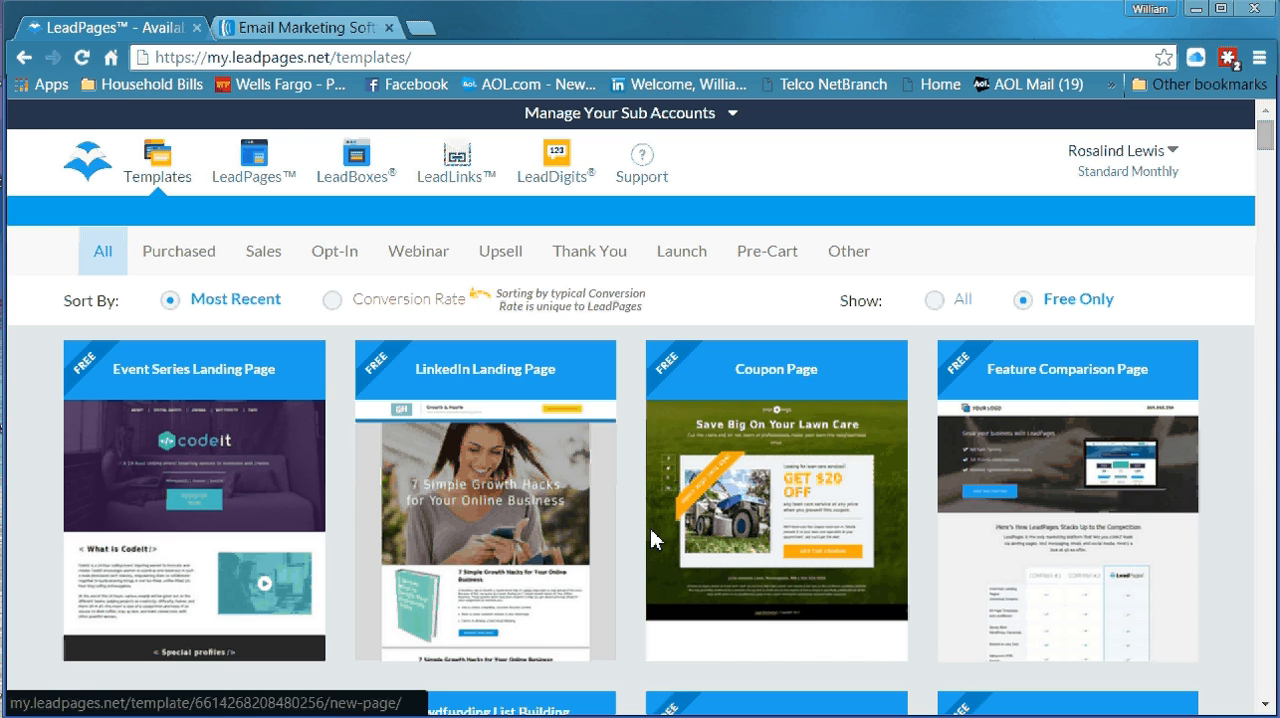
pyautogui.moveTo(820, 523)
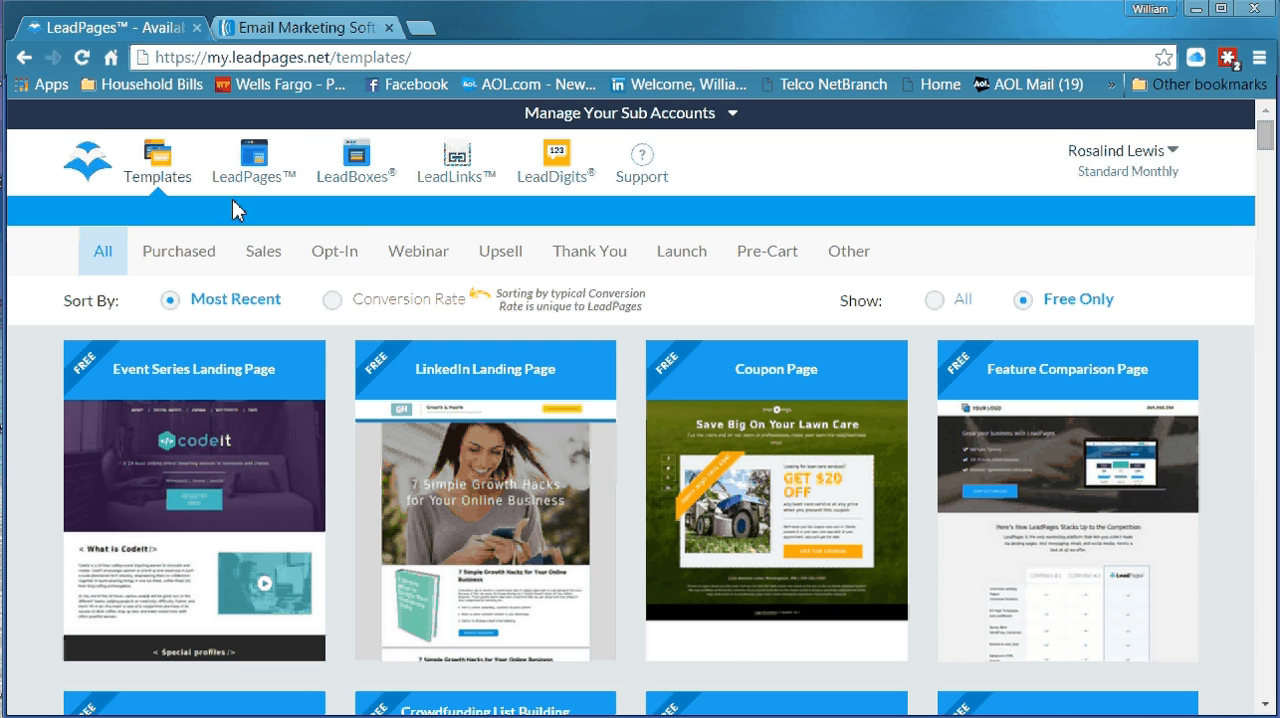
pyautogui.click(332, 264)
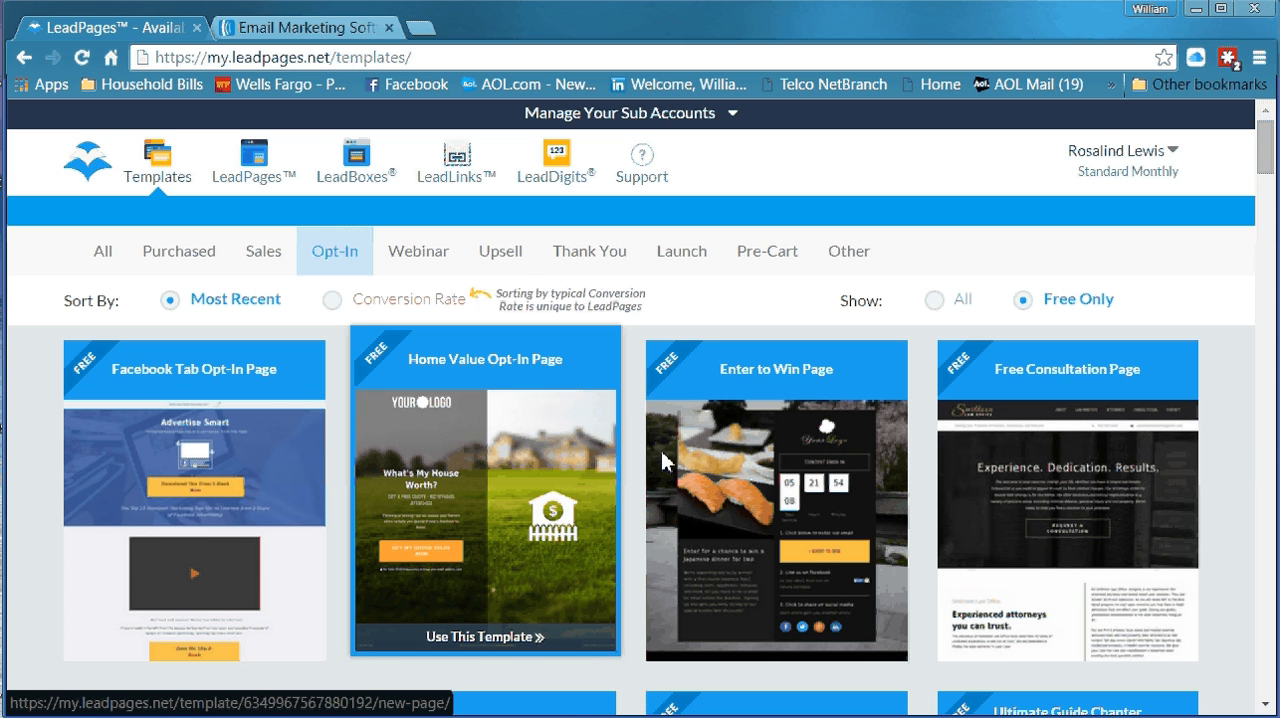
# Browse the free opt-in templates through to the end of the list
pyautogui.scroll(-5, 661, 450)
pyautogui.scroll(-5, 920, 392)
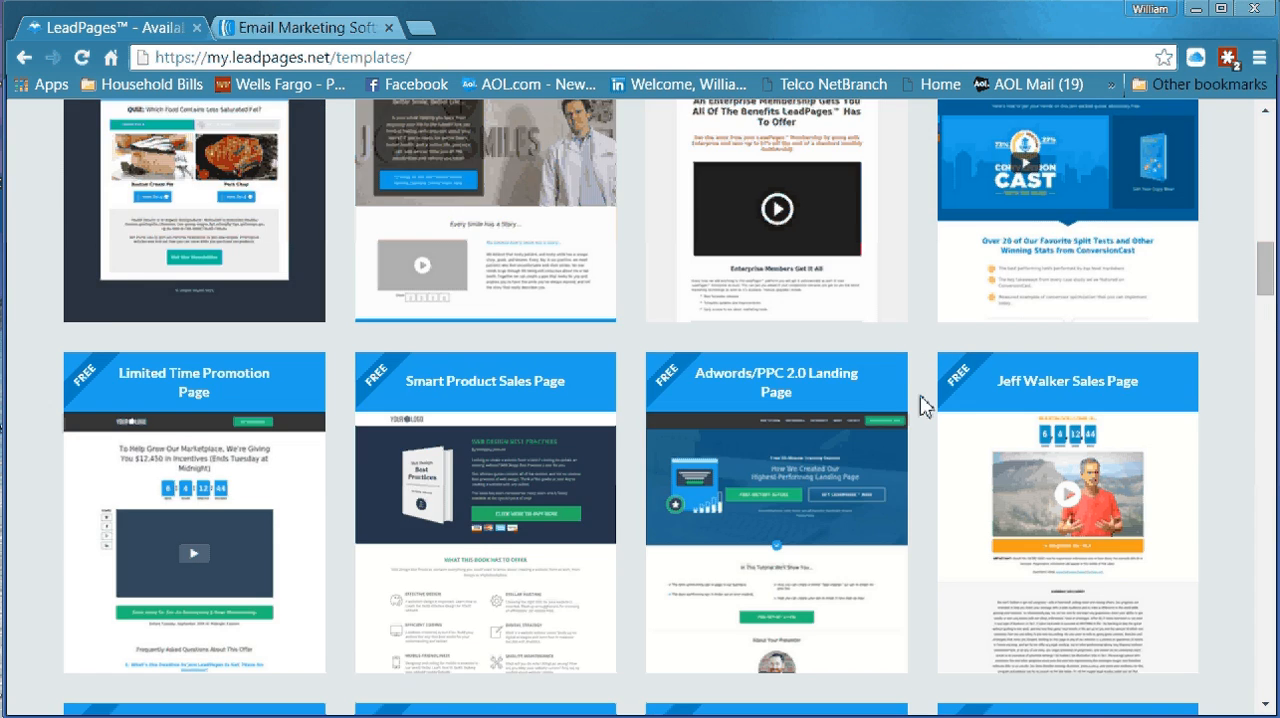
pyautogui.scroll(-5, 920, 395)
pyautogui.scroll(-5, 918, 412)
pyautogui.scroll(-4, 917, 414)
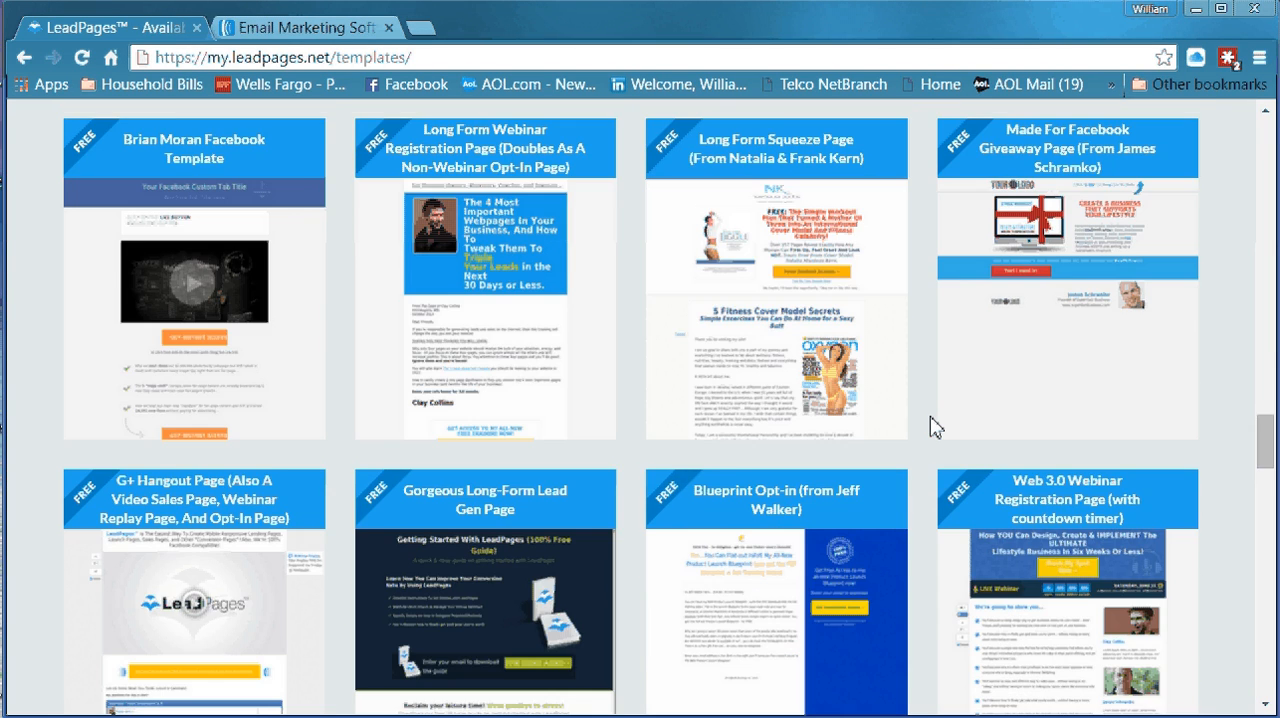
pyautogui.scroll(-8, 930, 427)
pyautogui.scroll(-10, 929, 437)
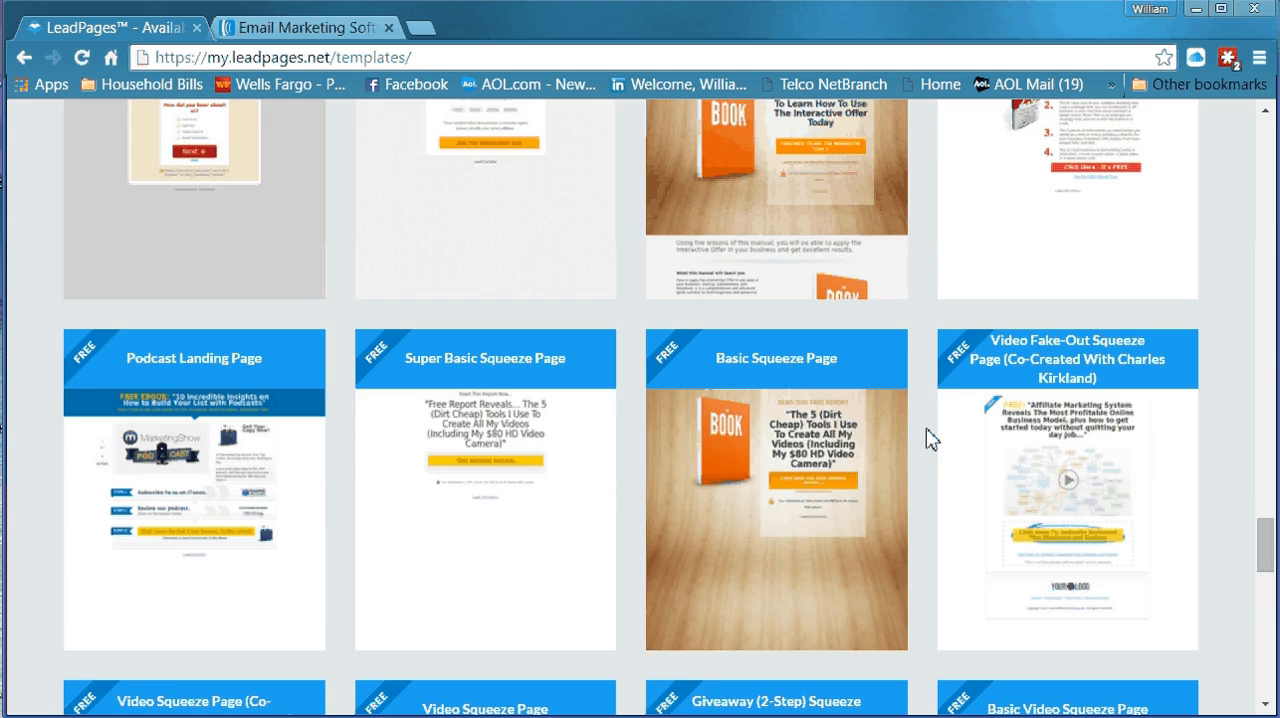
pyautogui.scroll(-4, 922, 445)
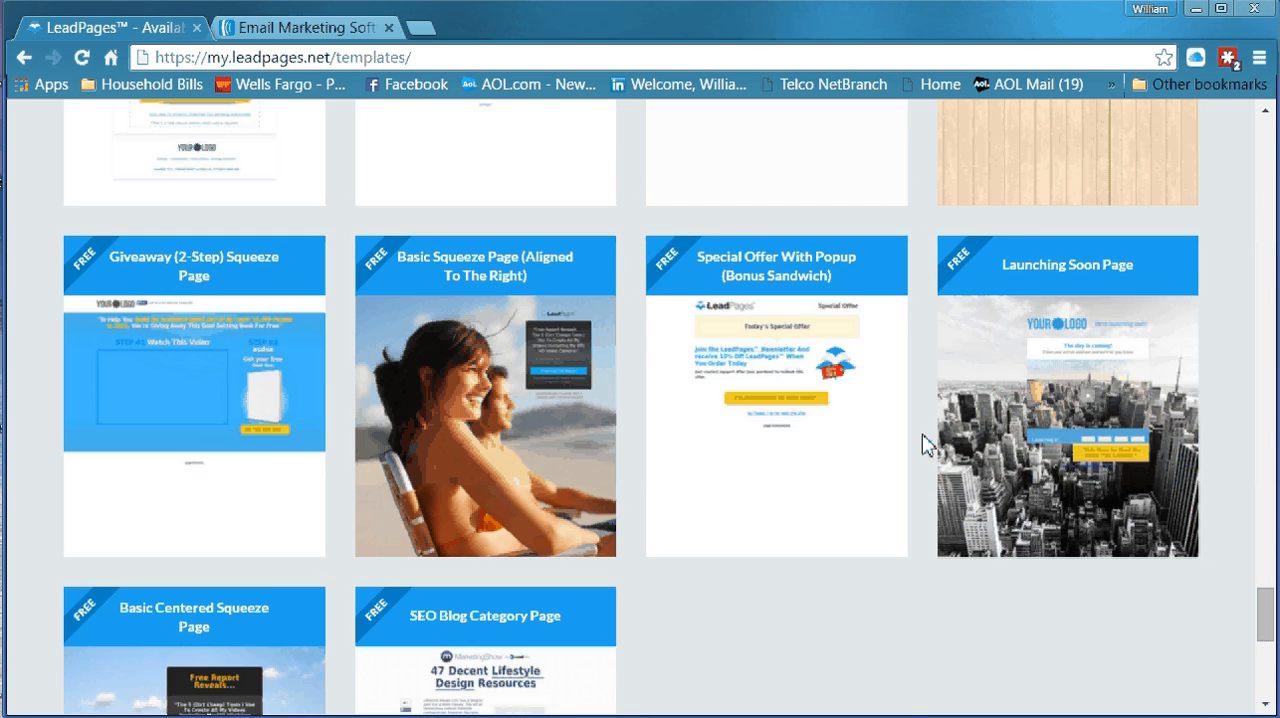
pyautogui.scroll(-2, 925, 446)
pyautogui.scroll(5, 921, 447)
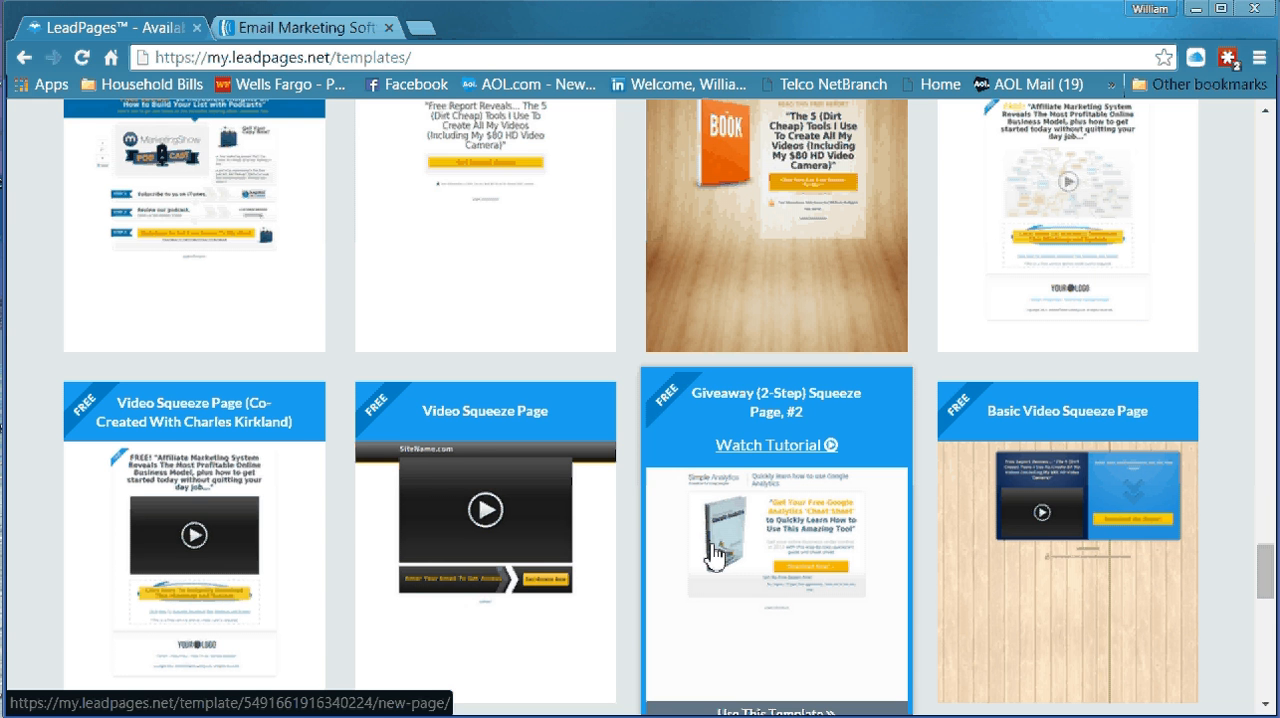
pyautogui.scroll(-5, 712, 553)
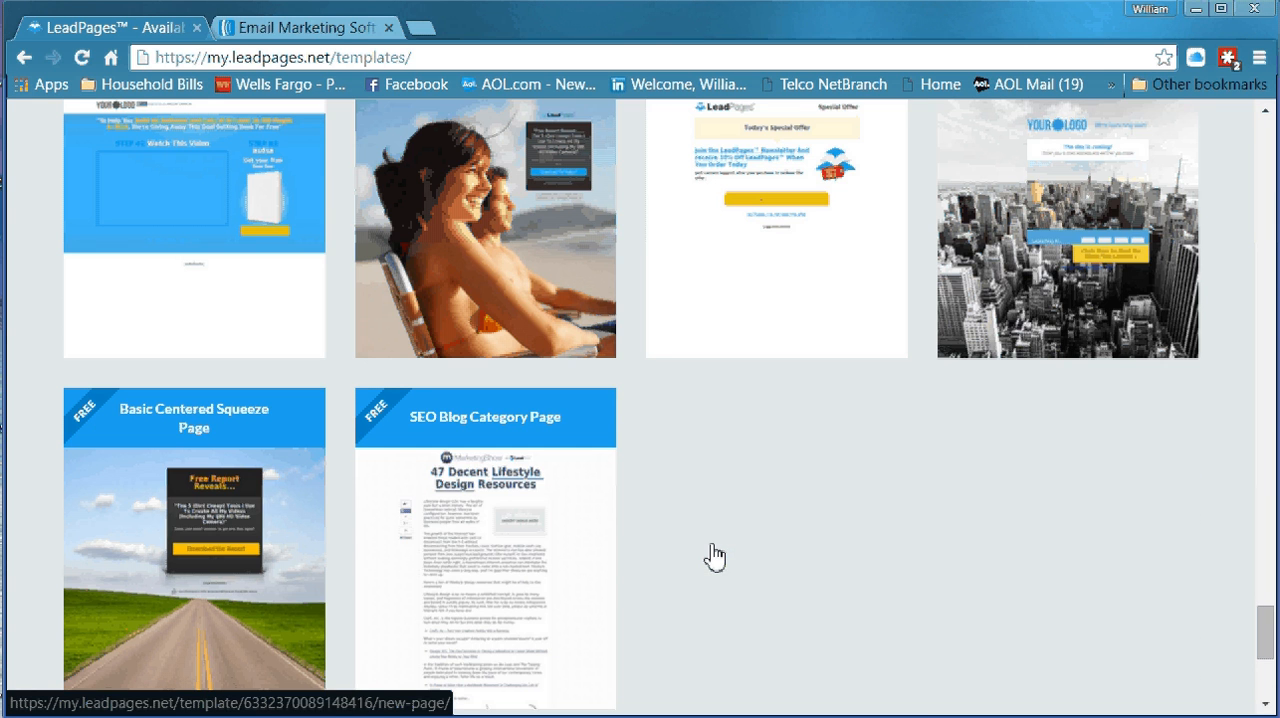
pyautogui.scroll(-4, 718, 520)
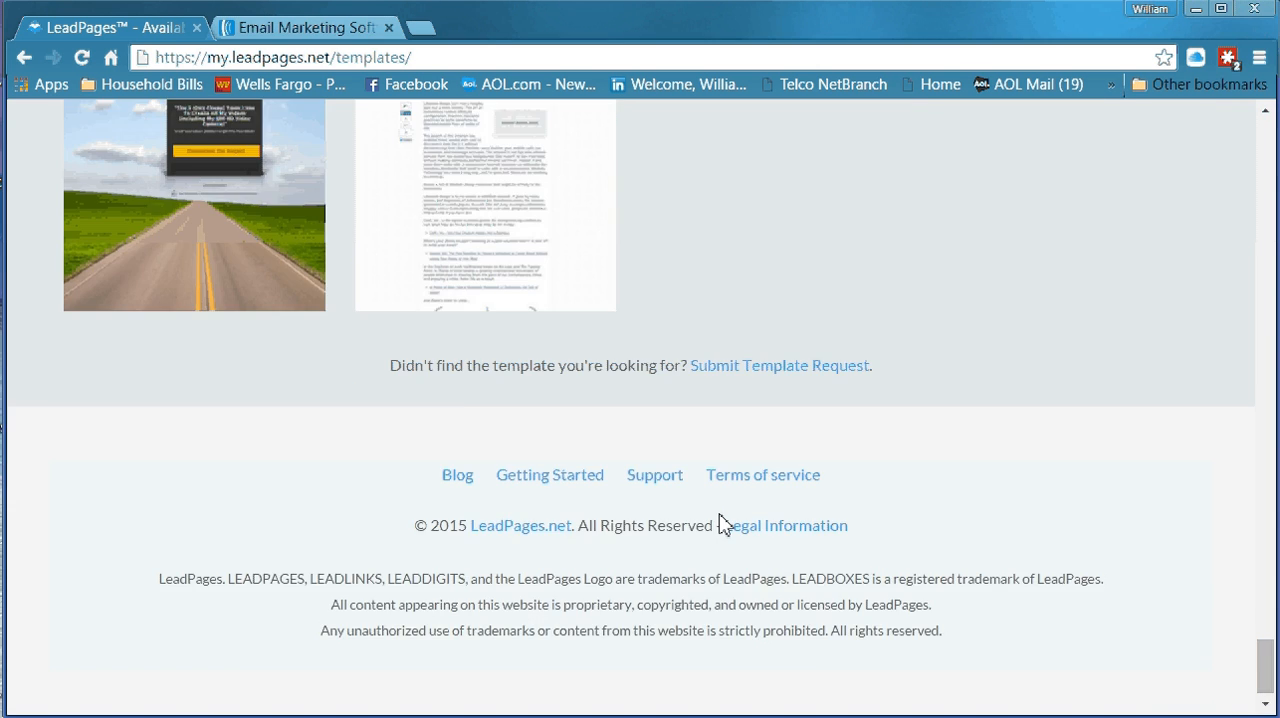
# Use the Basic Centered Squeeze Page template with Marketing as the industry and continue to the page editor
pyautogui.scroll(2, 586, 491)
pyautogui.moveTo(148, 241)
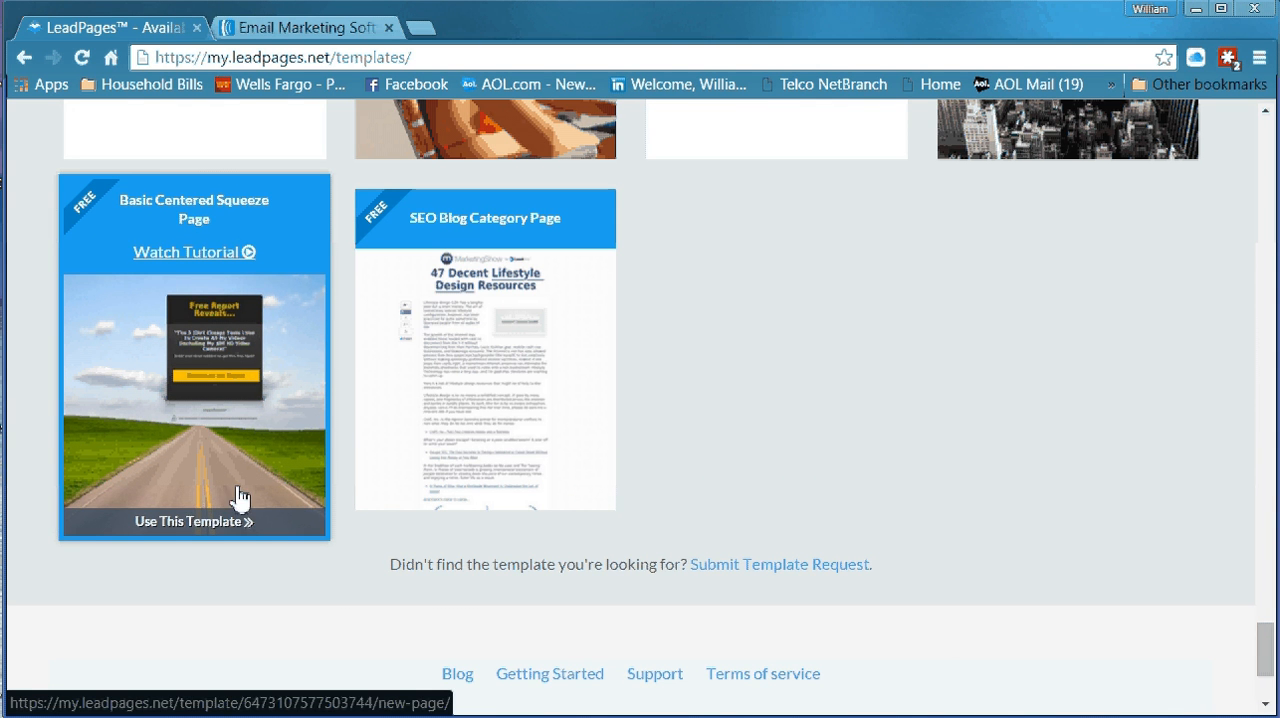
pyautogui.click(174, 524)
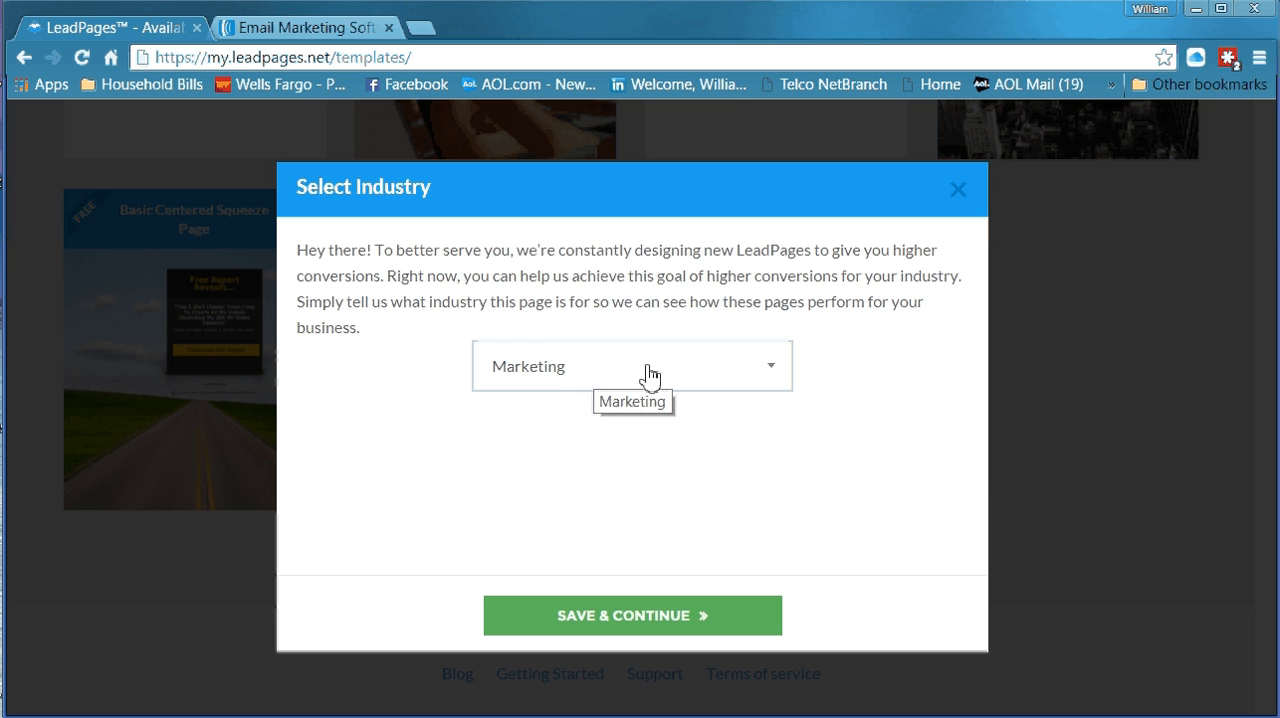
pyautogui.click(774, 378)
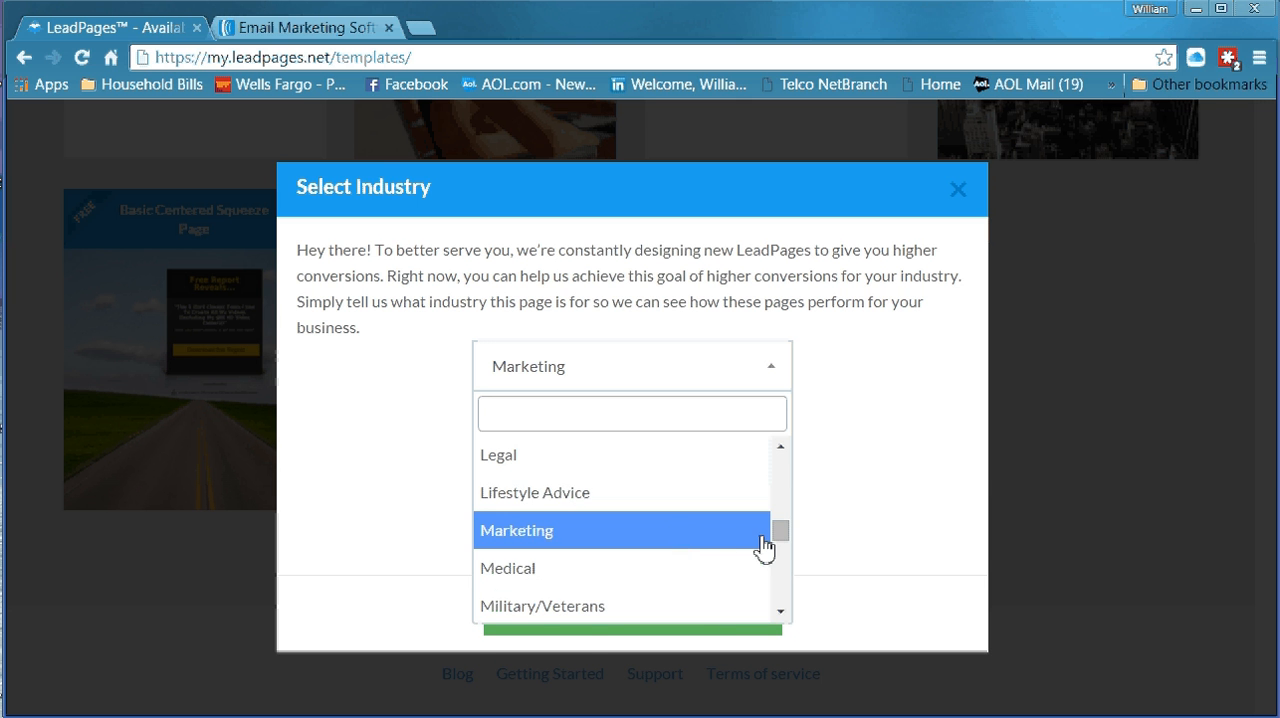
pyautogui.click(870, 476)
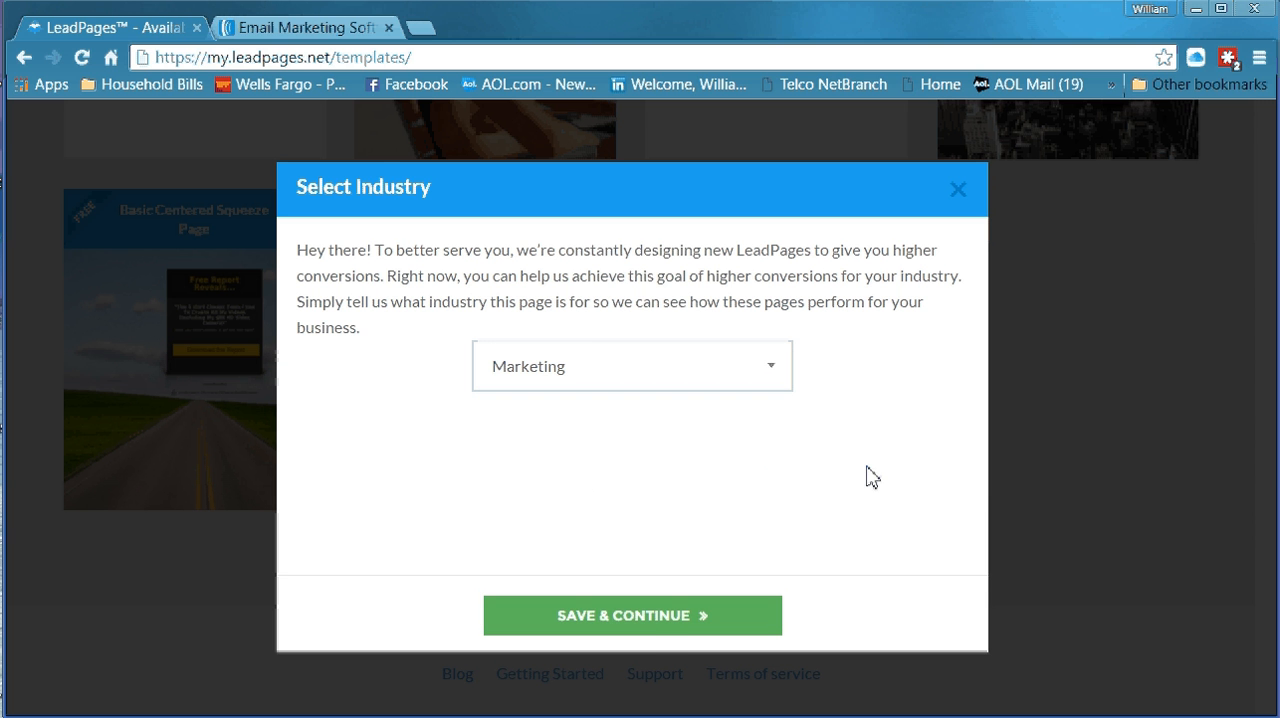
pyautogui.click(661, 625)
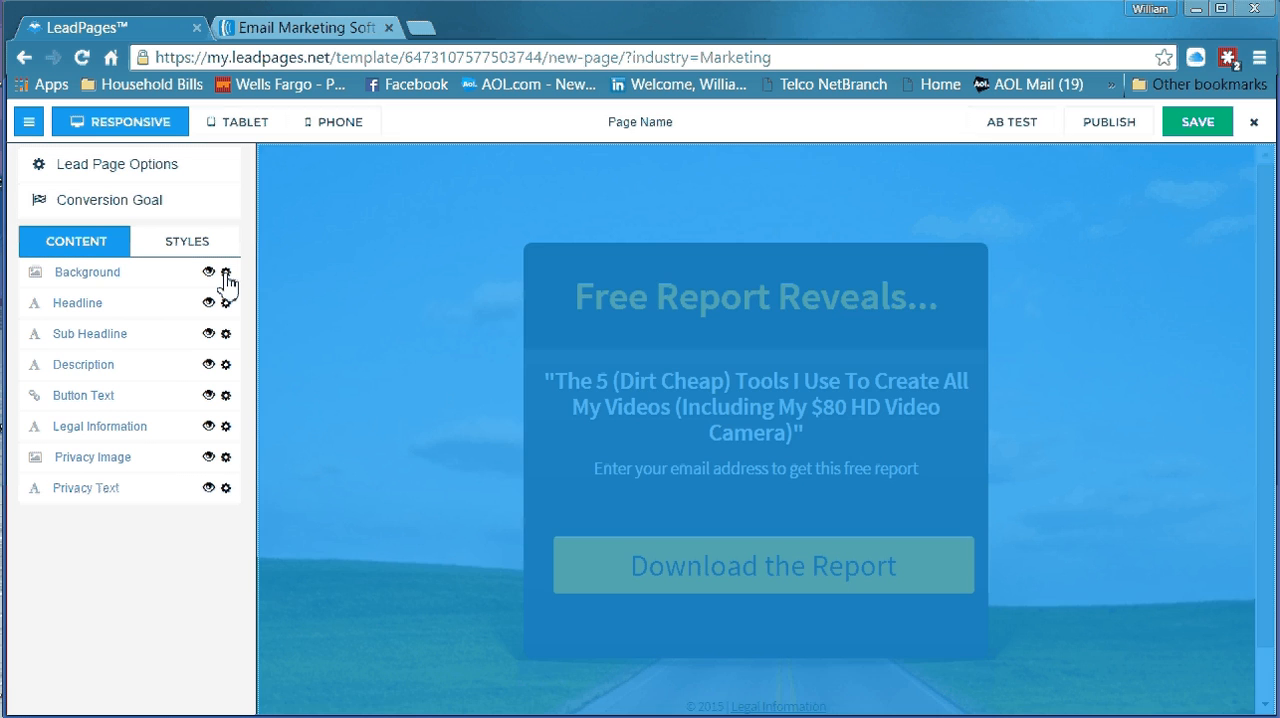
# View the available options for the page's Background element and close them without changing anything
pyautogui.click(226, 273)
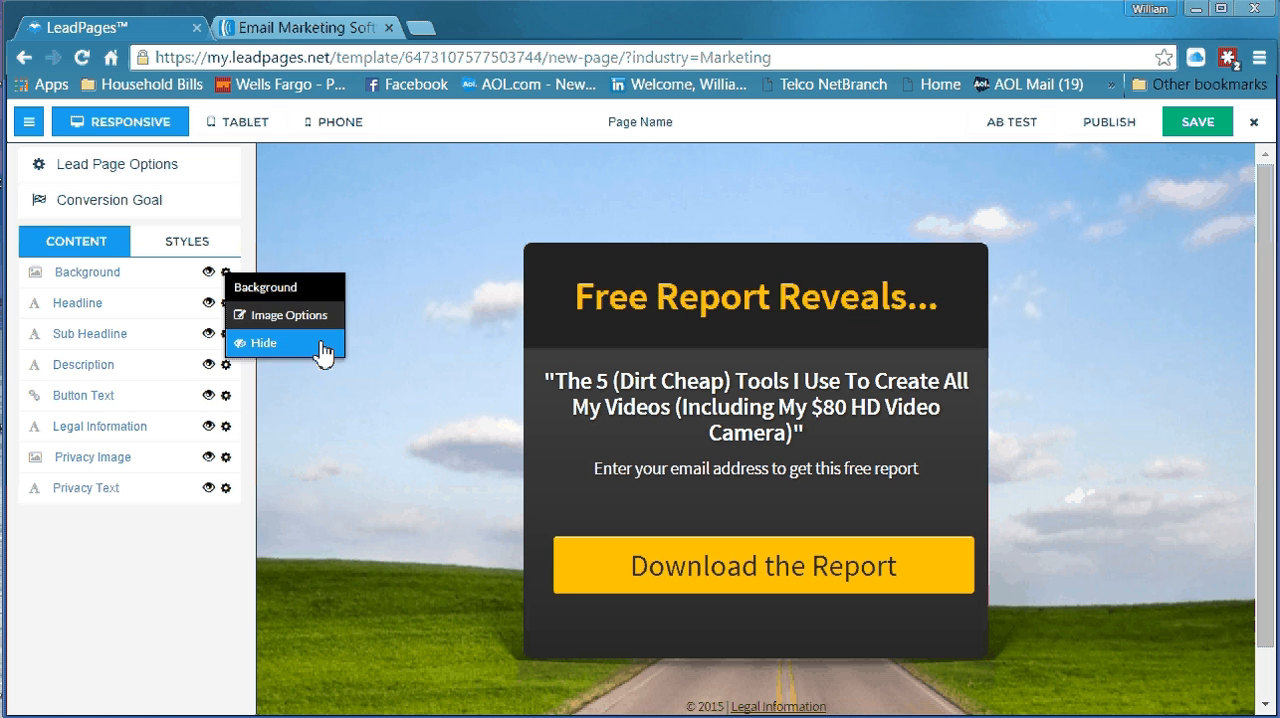
pyautogui.click(462, 352)
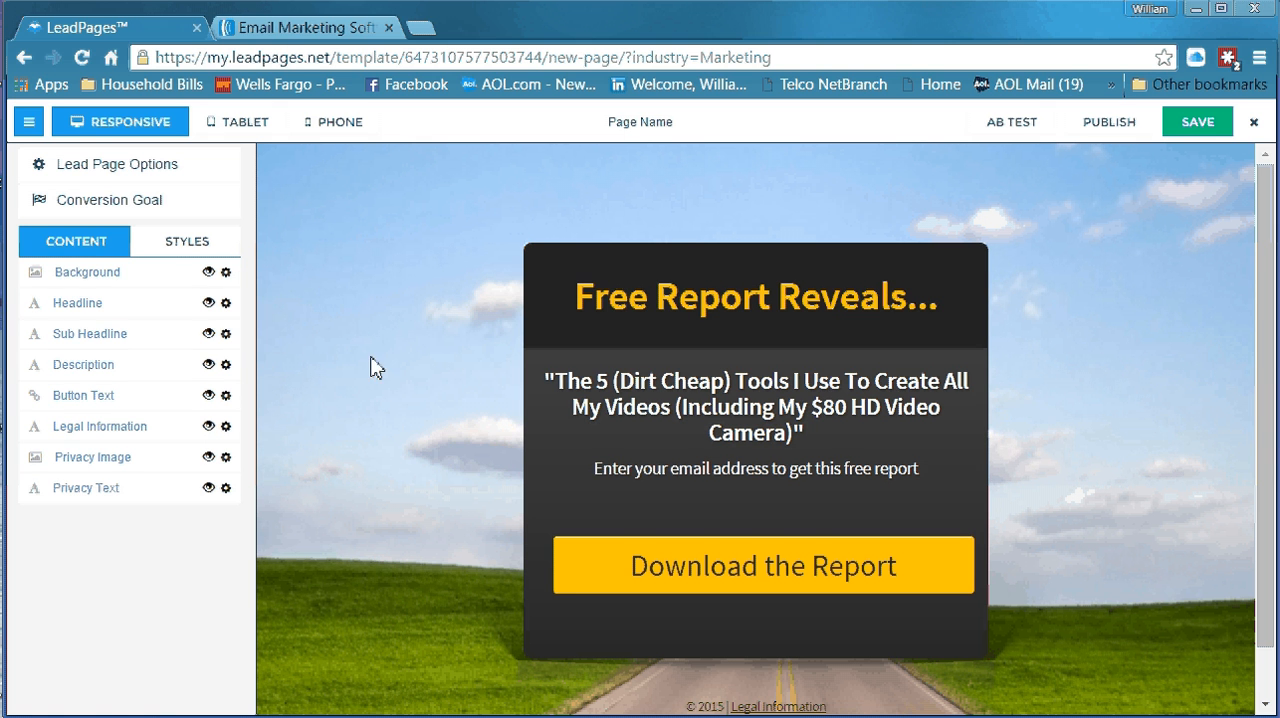
# Select the whole headline text for editing and hide the Description element on the page
pyautogui.click(75, 308)
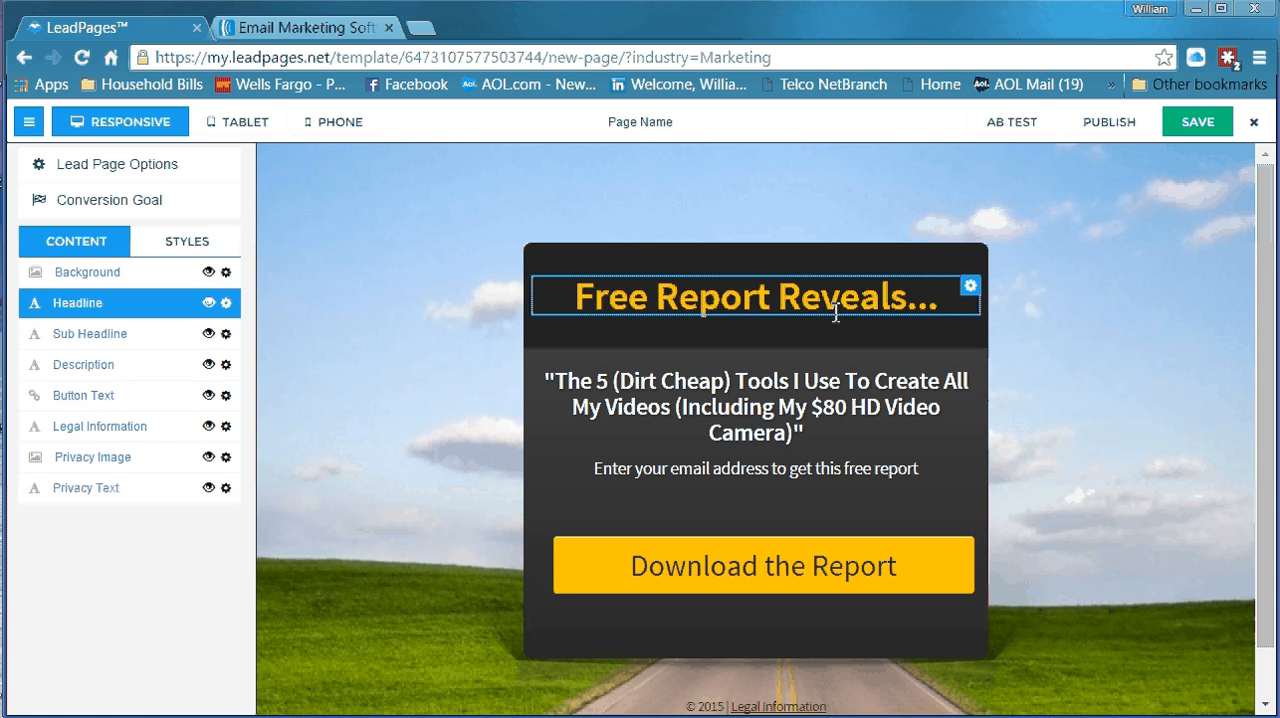
pyautogui.click(931, 305)
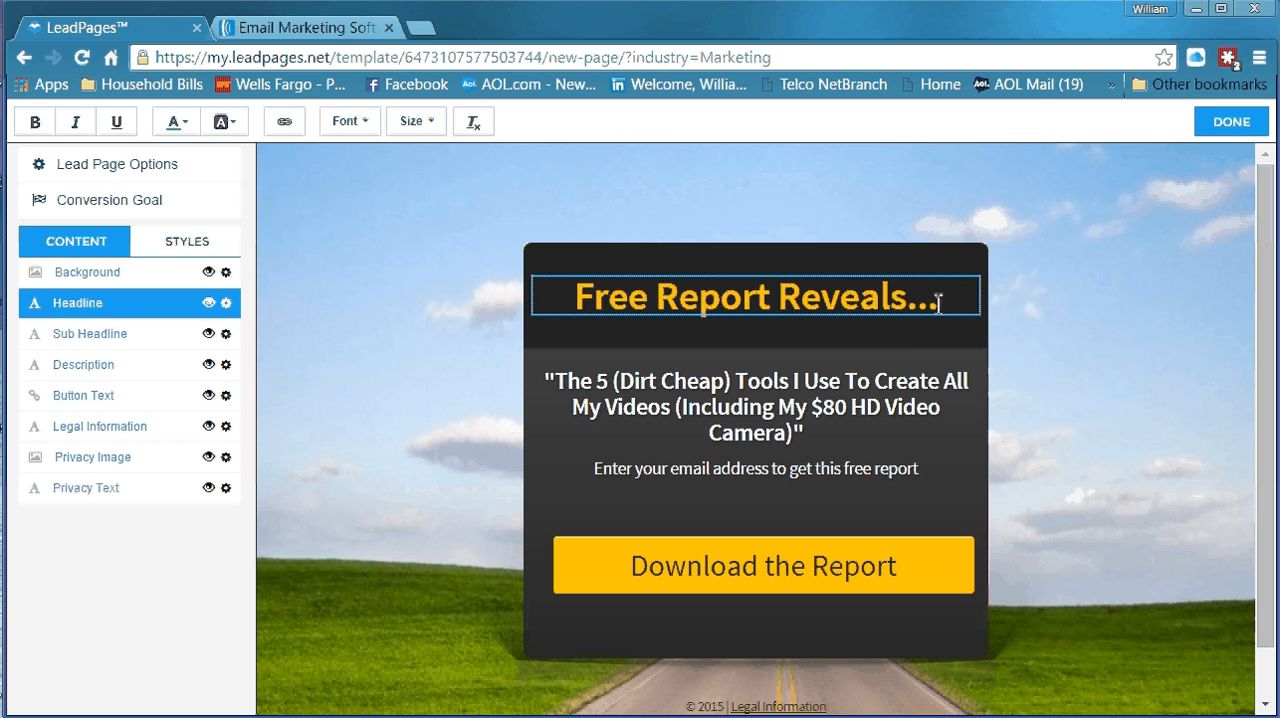
pyautogui.click(938, 305)
pyautogui.moveTo(938, 300); pyautogui.dragTo(583, 321)
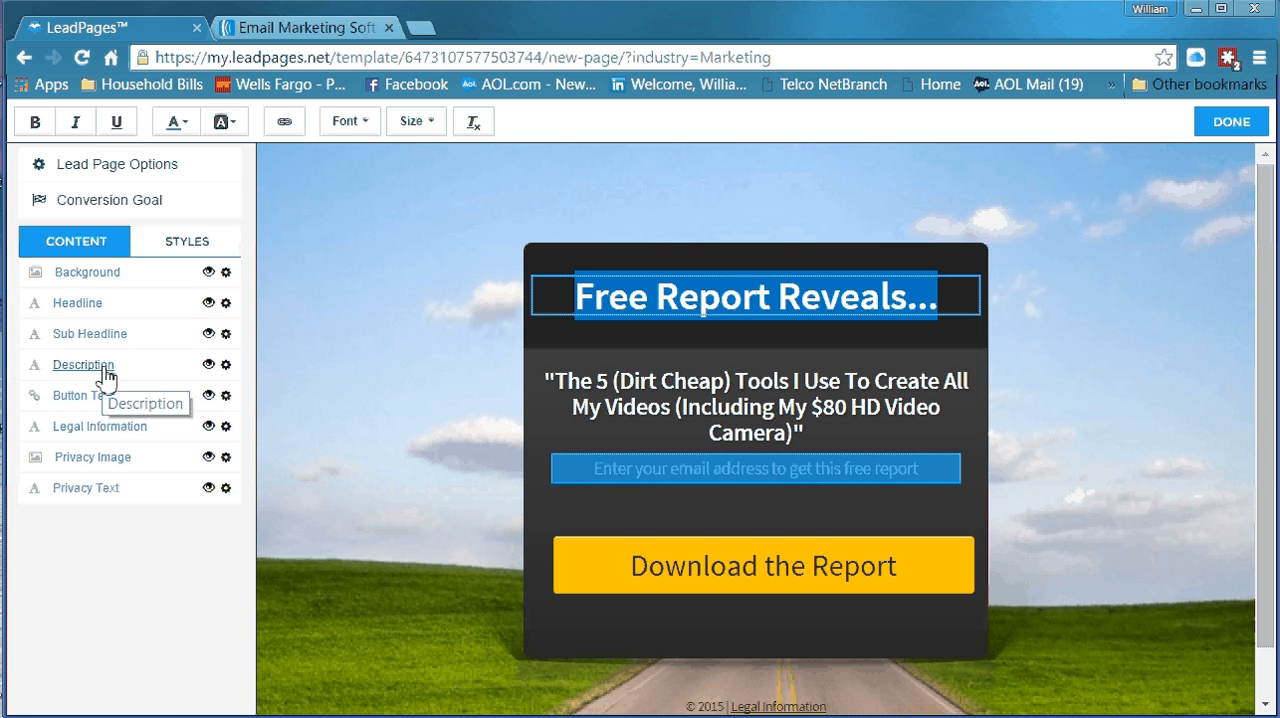
pyautogui.click(209, 366)
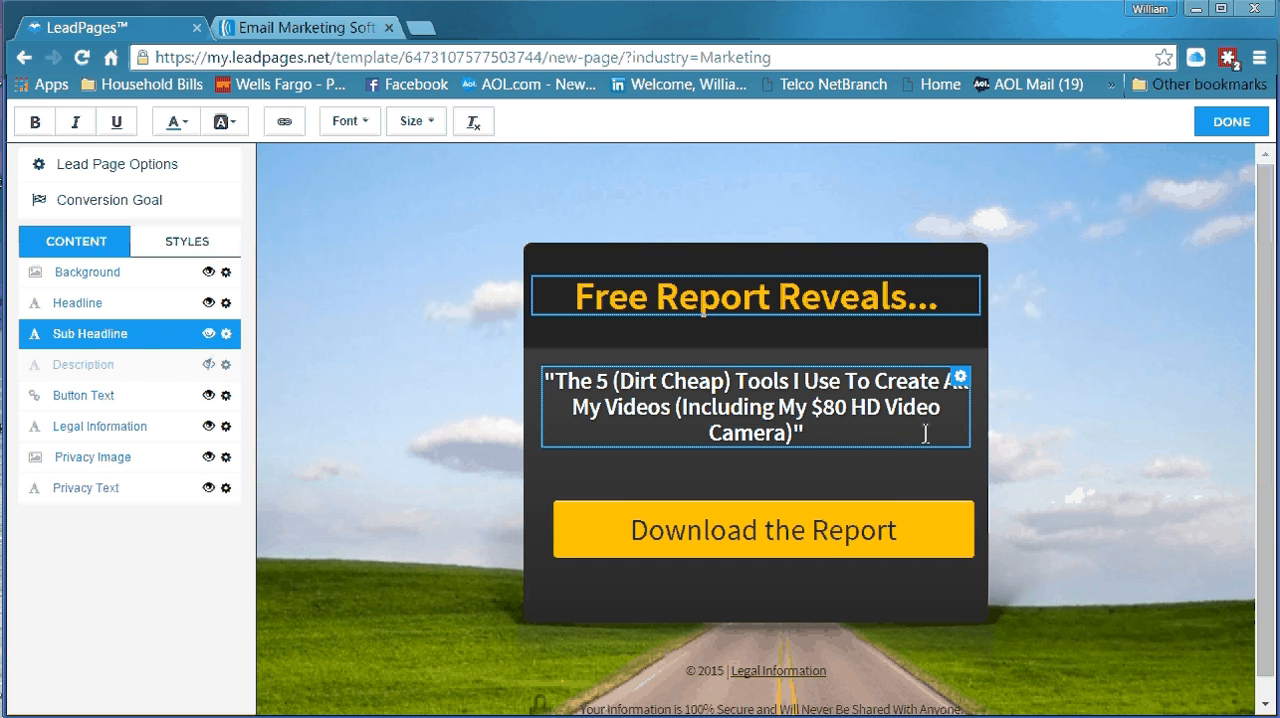
# Open the opt-in form behind the Download the Report button and remove its Phone Number and Name fields
pyautogui.click(851, 538)
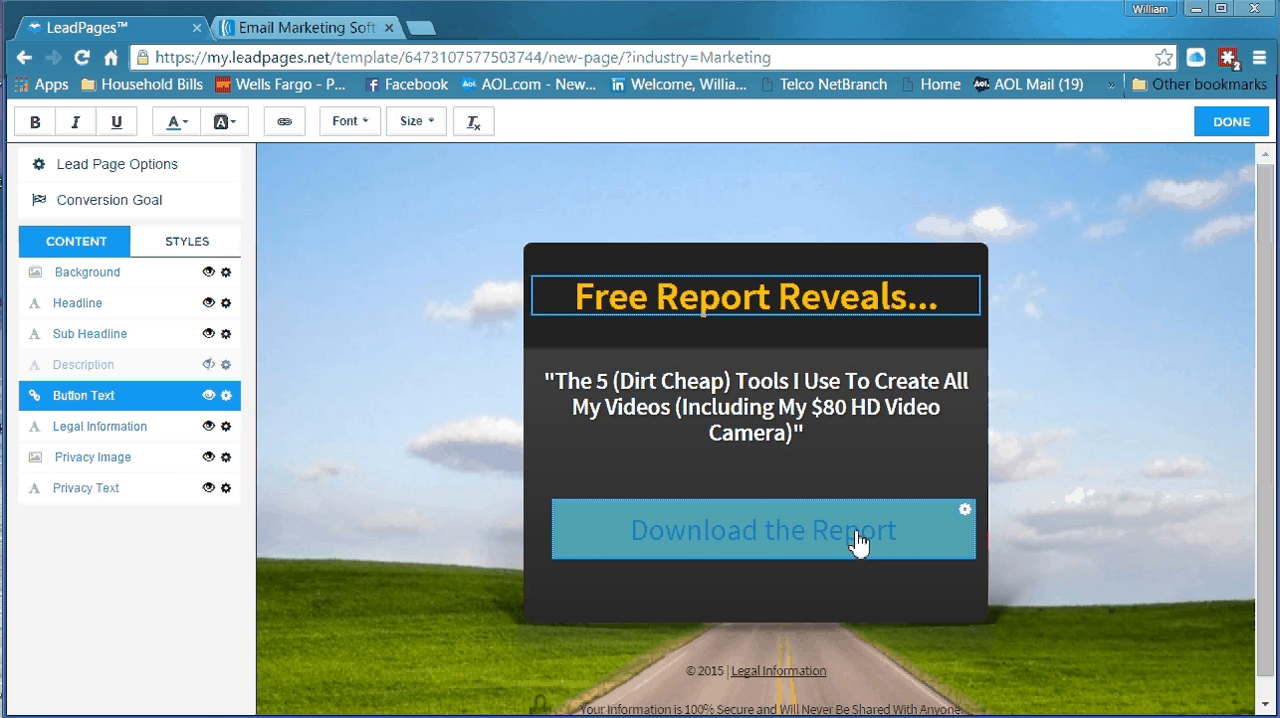
pyautogui.click(858, 543)
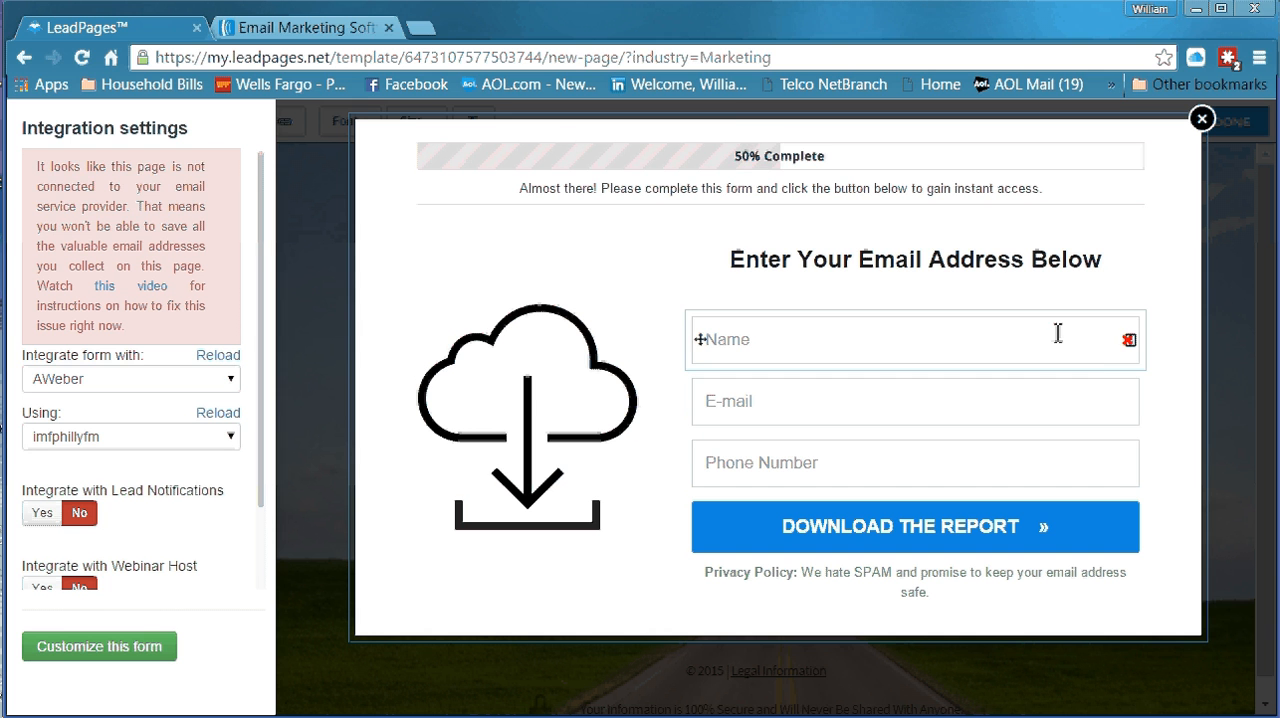
pyautogui.click(1127, 465)
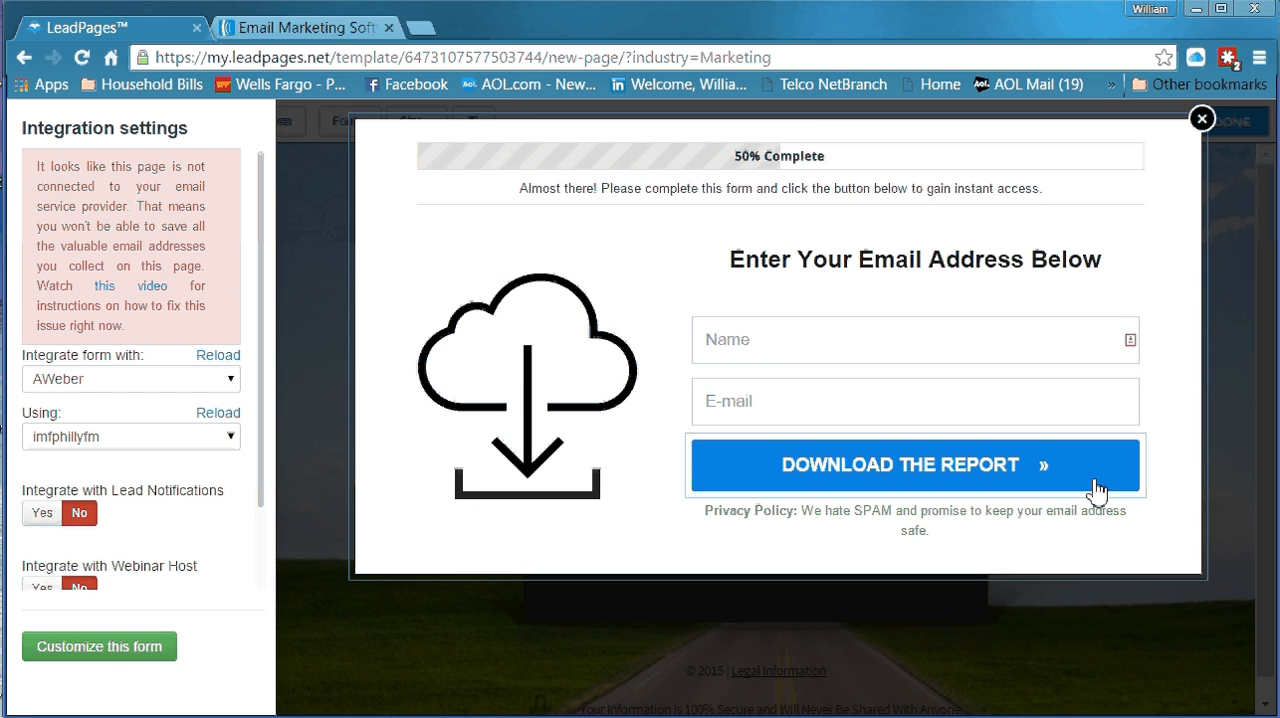
pyautogui.click(1127, 341)
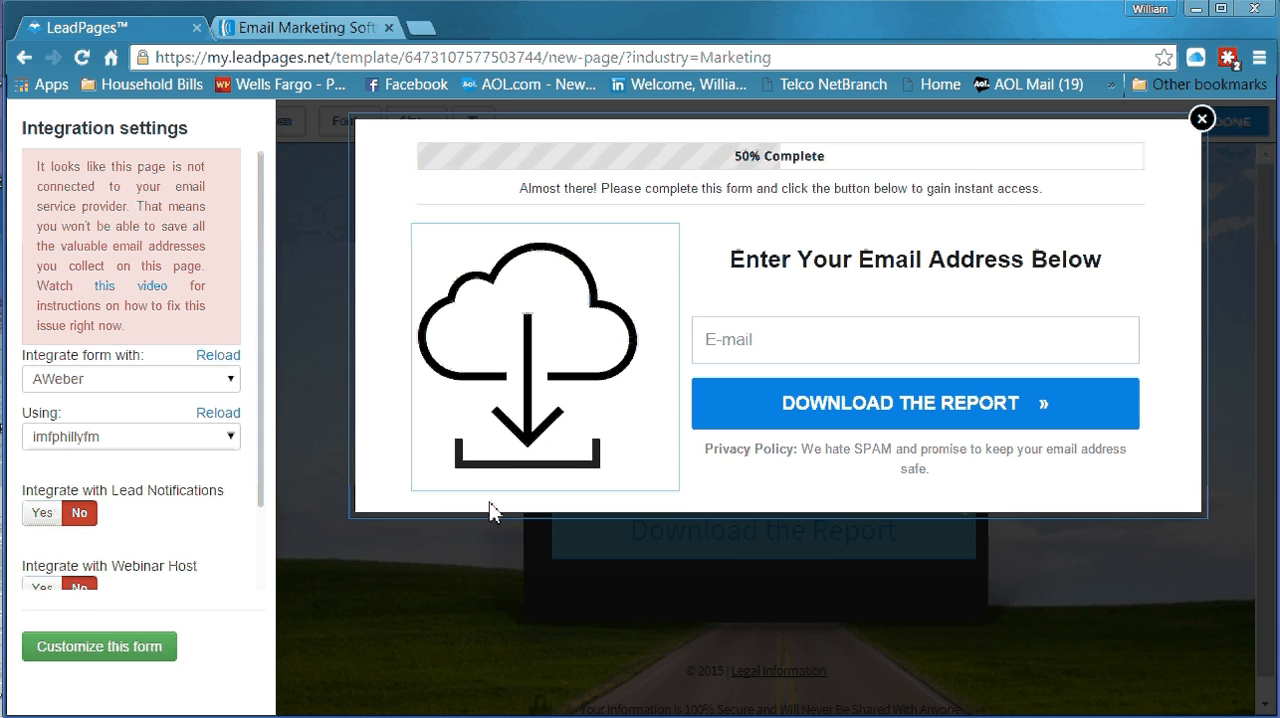
# Review the AWeber lists offered in the form's integration settings, keep imfphillyfm selected and close the form
pyautogui.click(238, 450)
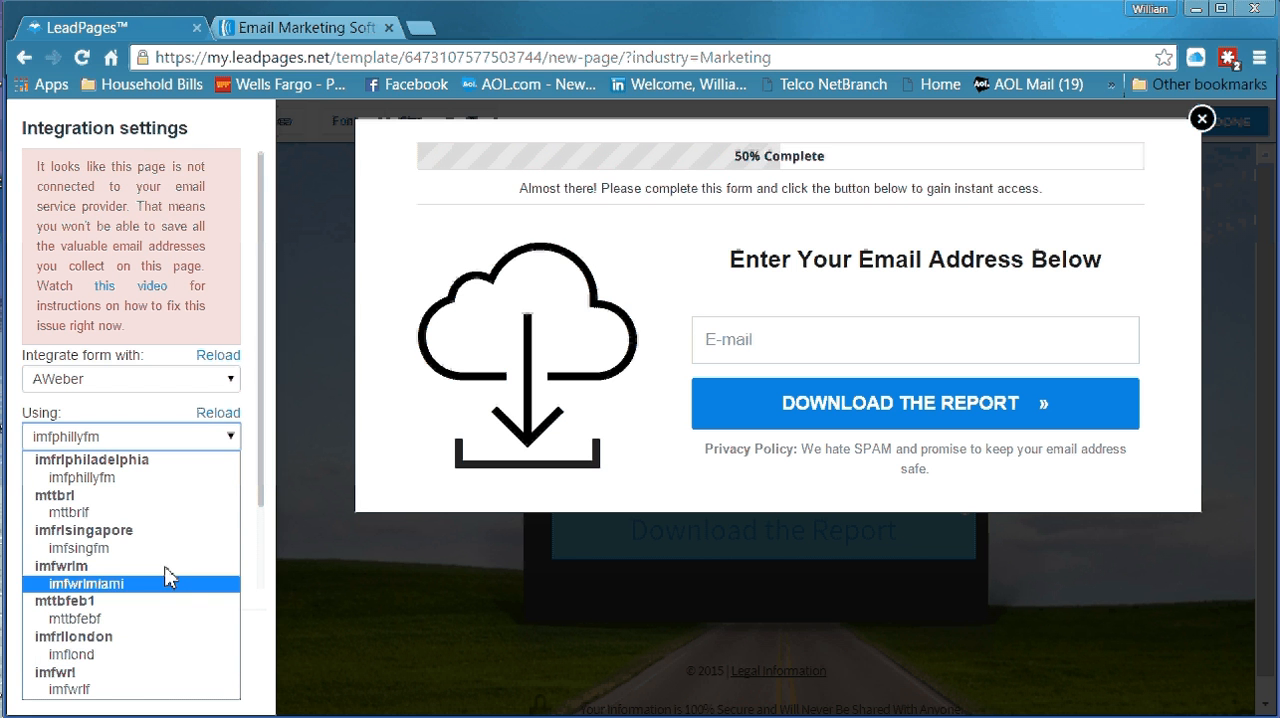
pyautogui.click(118, 446)
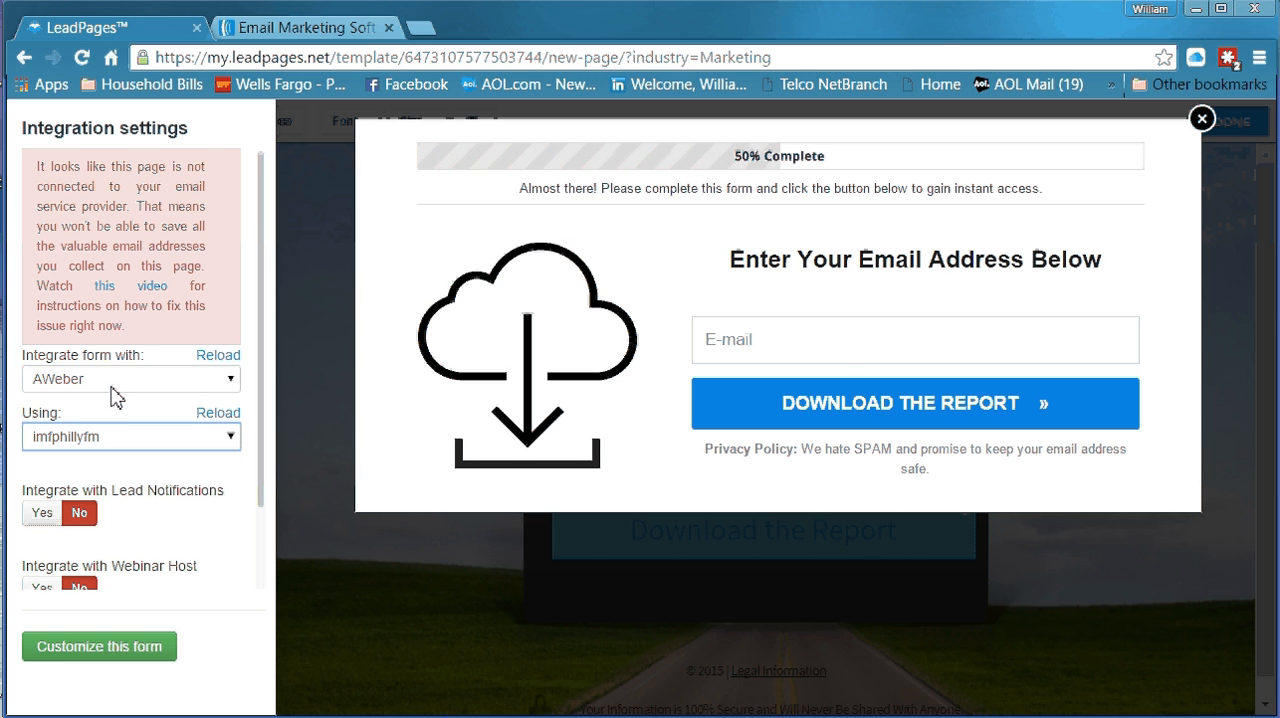
pyautogui.scroll(-1, 158, 482)
pyautogui.scroll(1, 158, 482)
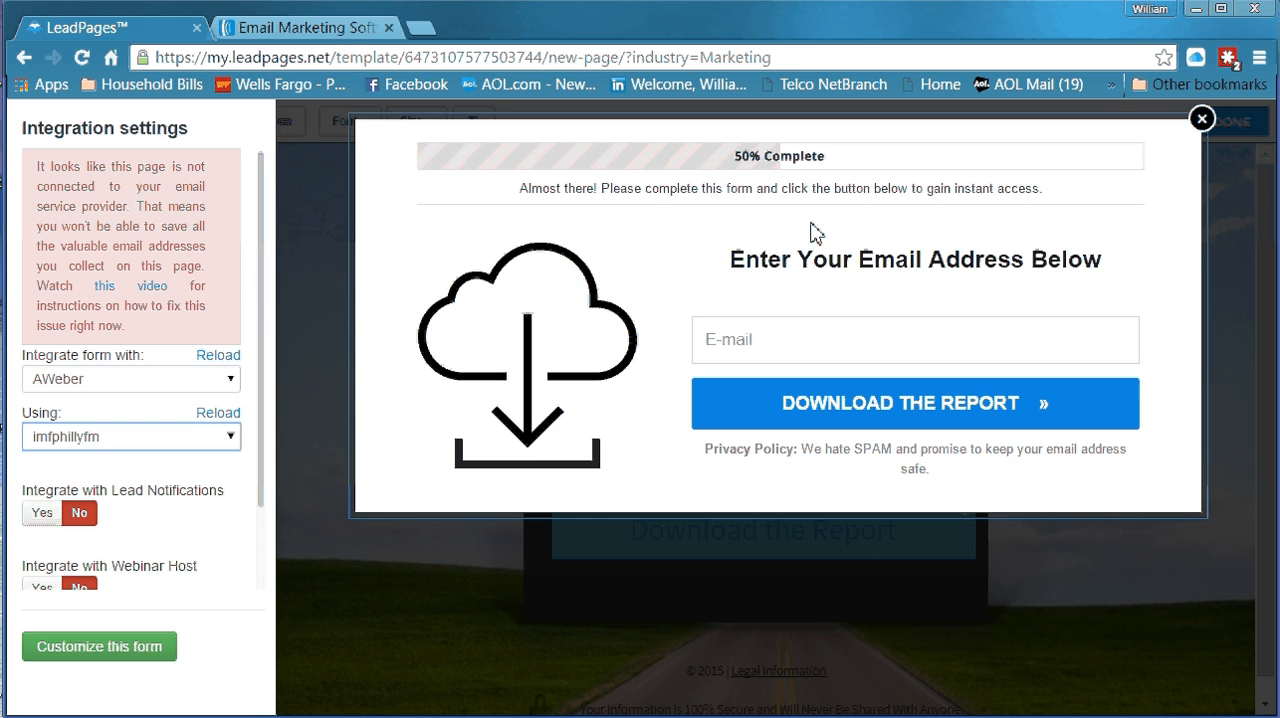
pyautogui.click(1202, 118)
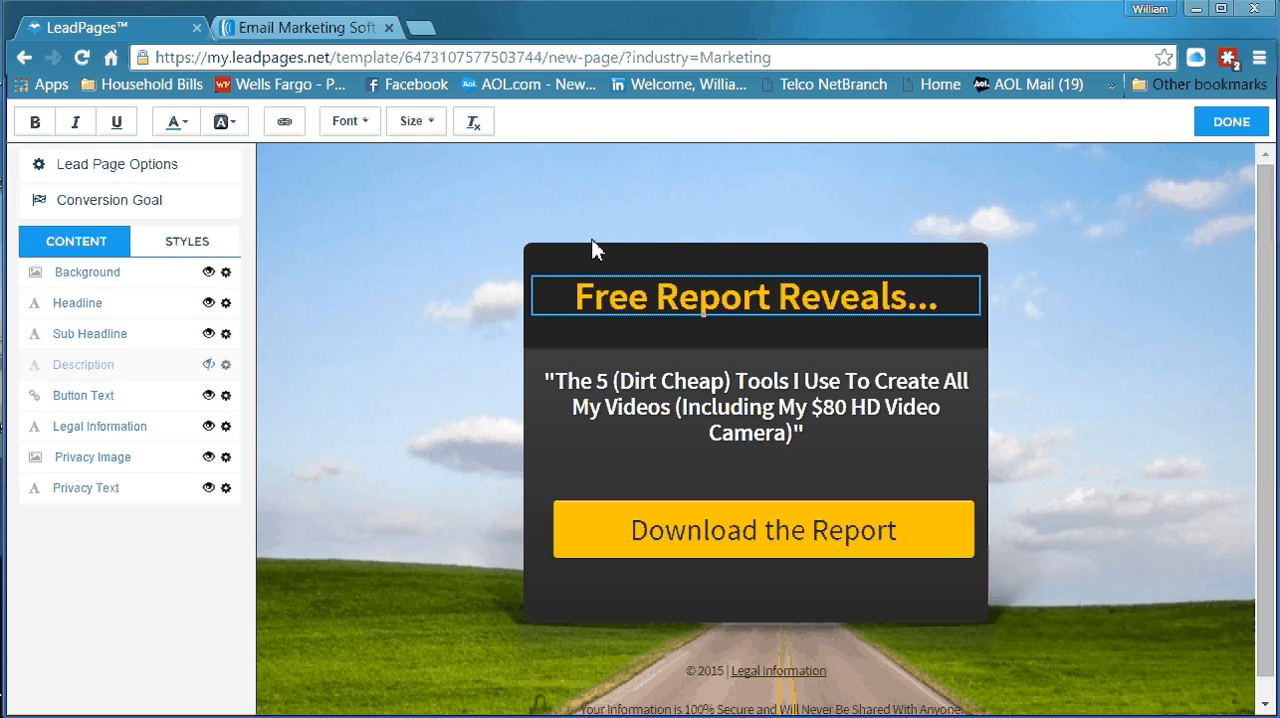
# Open the bookmarked MOBE Office members area from the MOBE business info folder in a new browser tab
pyautogui.click(413, 33)
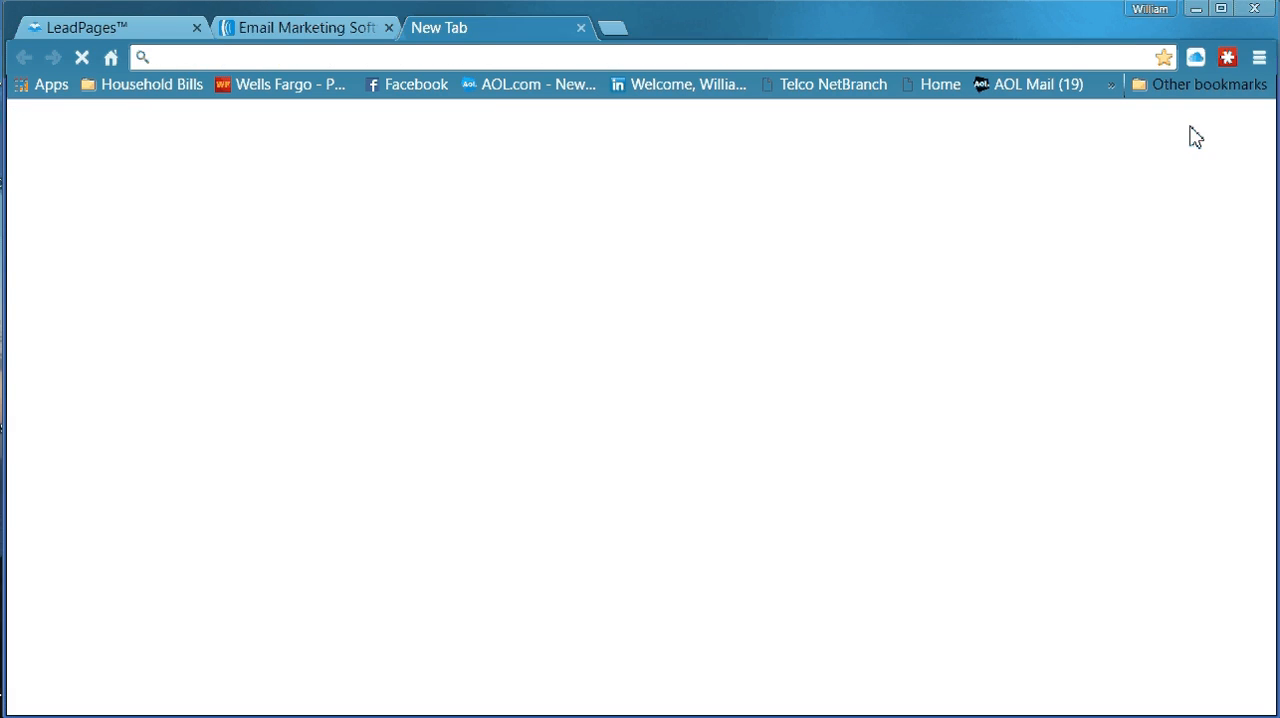
pyautogui.click(1259, 59)
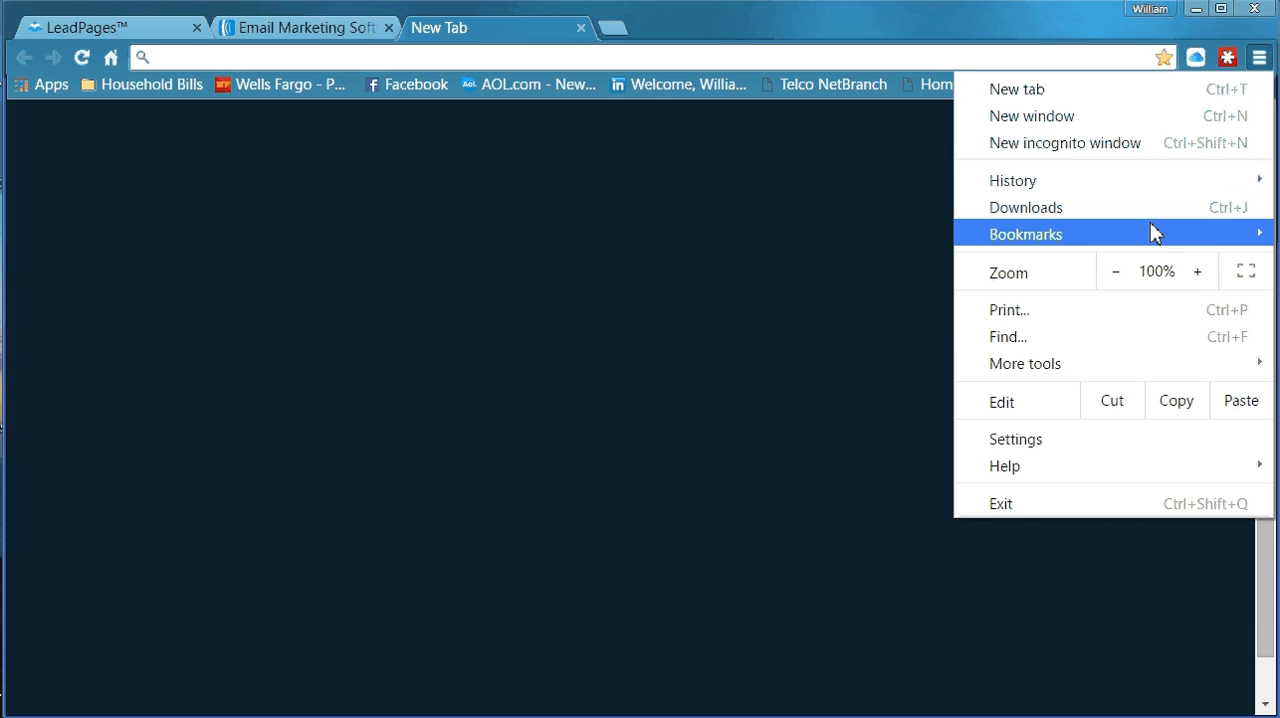
pyautogui.moveTo(1087, 222)
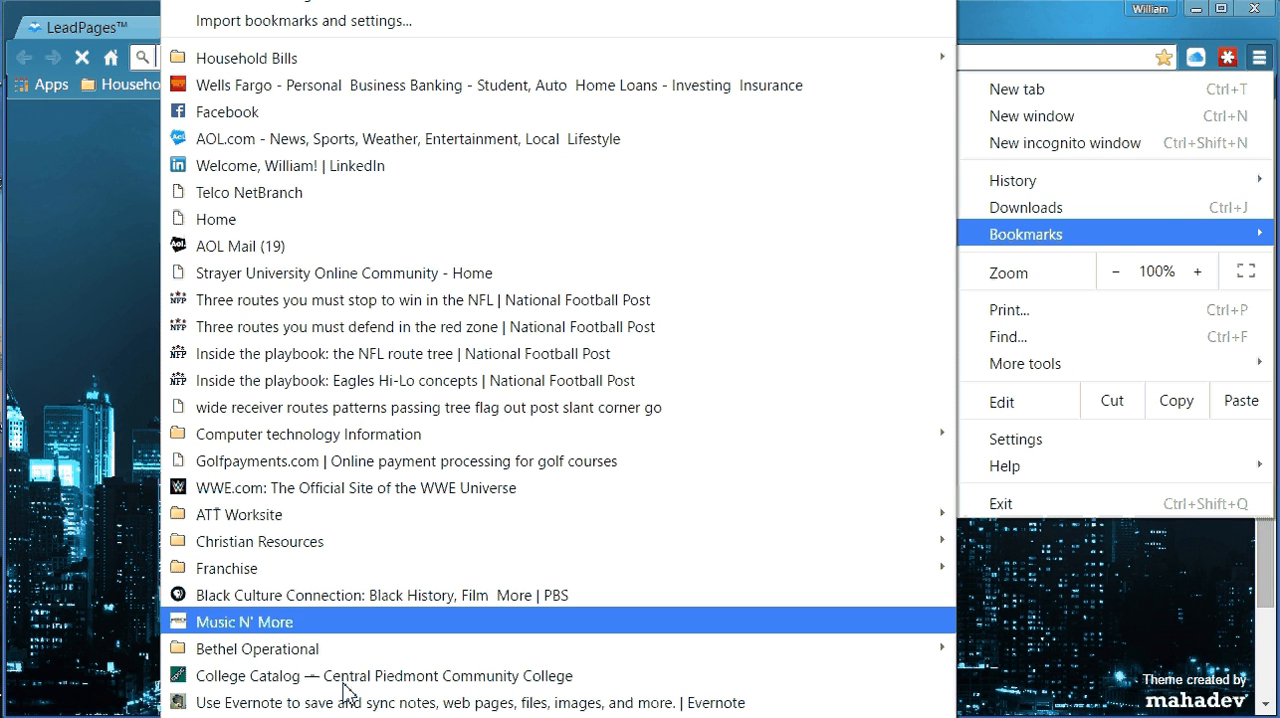
pyautogui.scroll(-5, 400, 287)
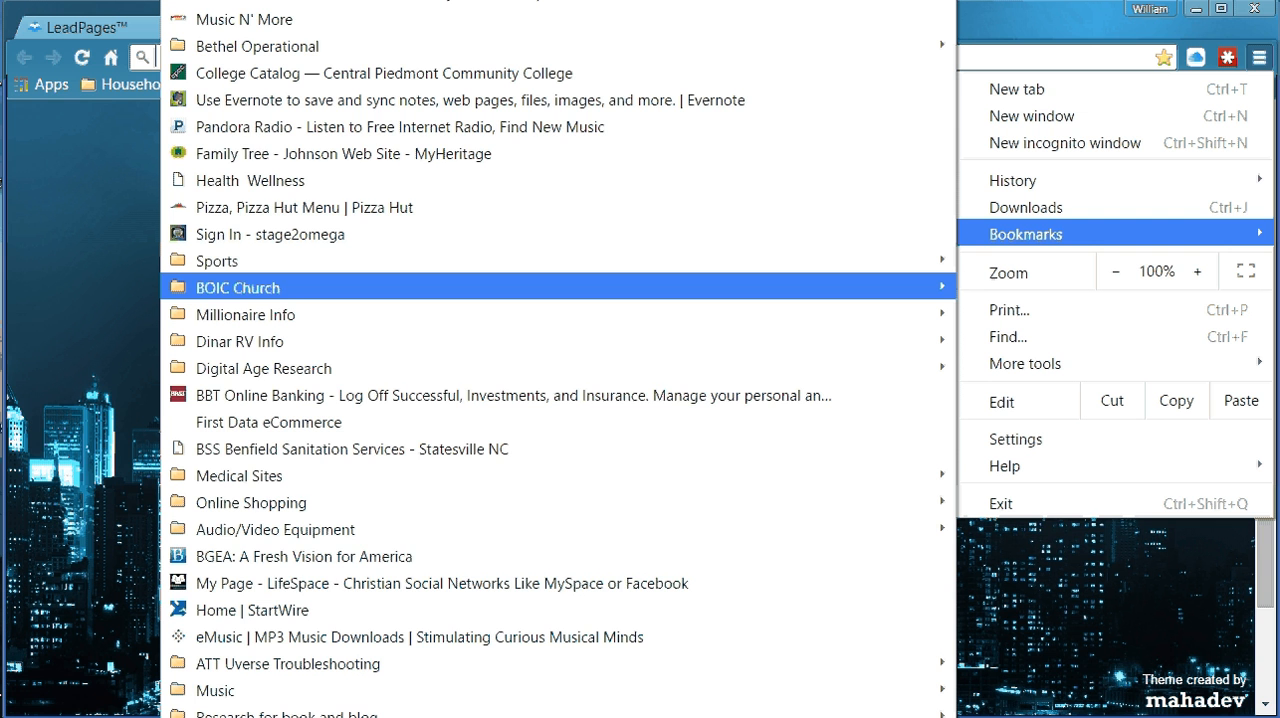
pyautogui.scroll(-4, 400, 287)
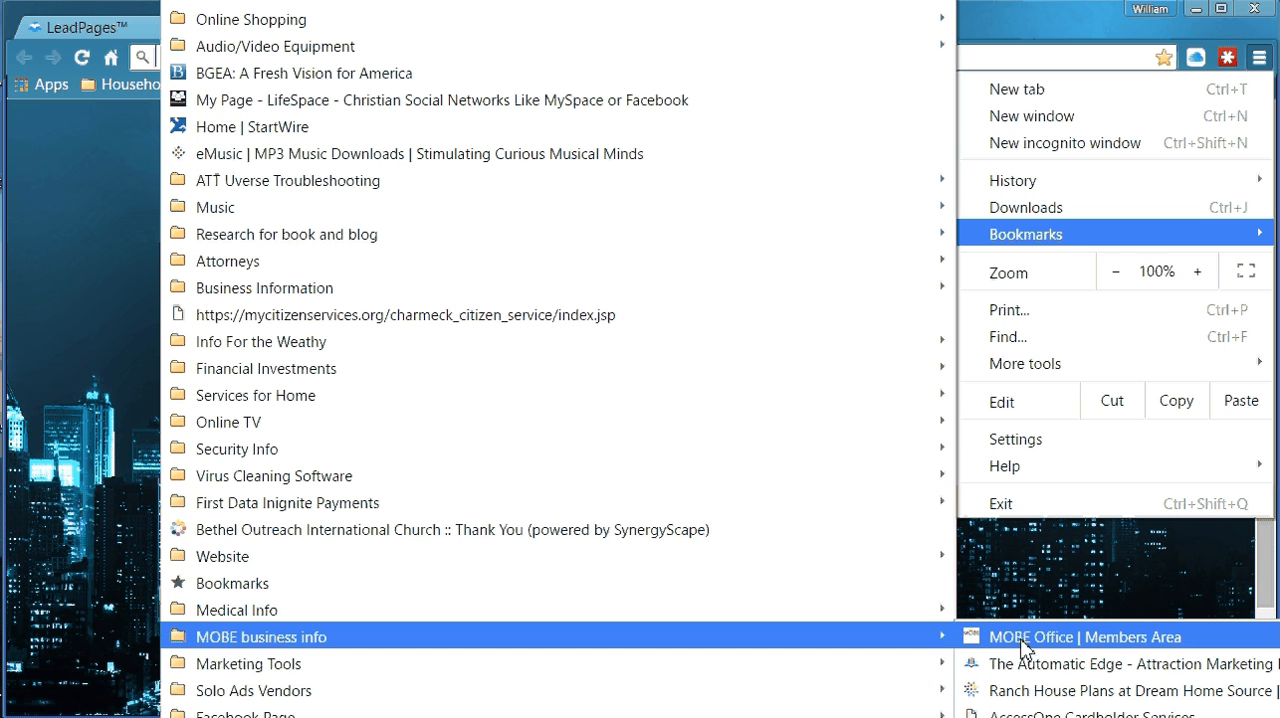
pyautogui.click(1040, 643)
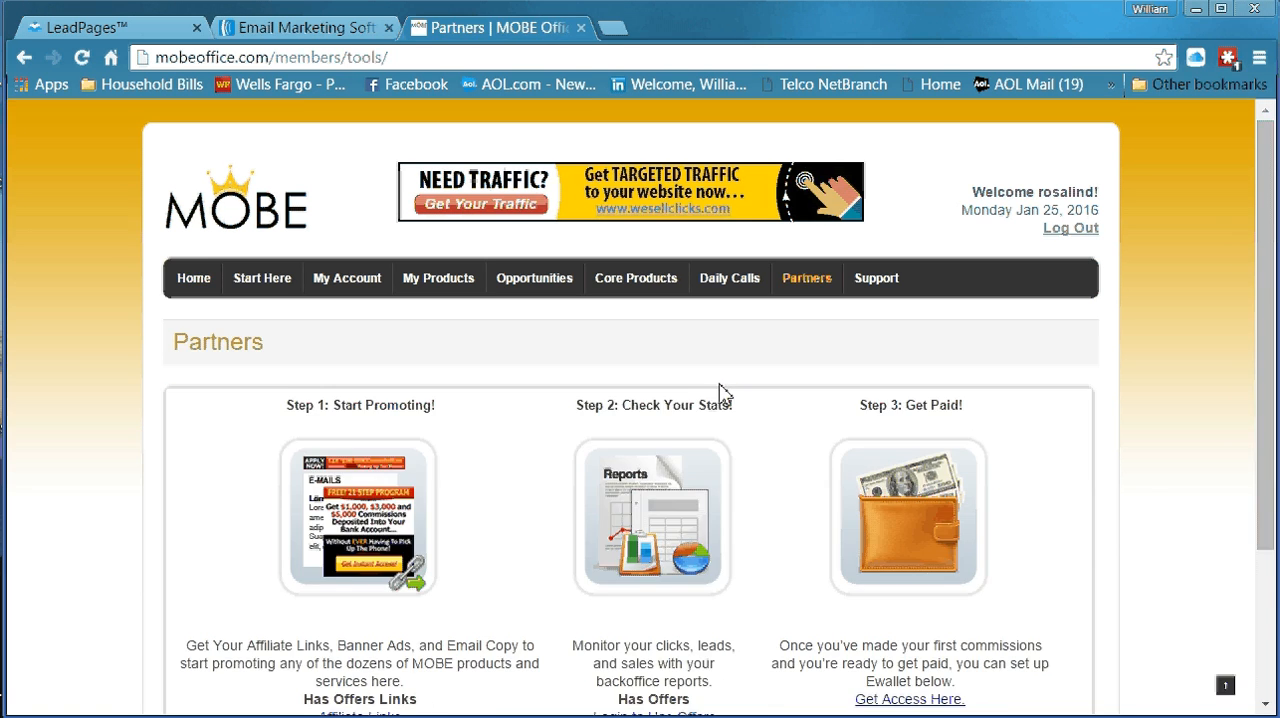
pyautogui.scroll(-2, 726, 436)
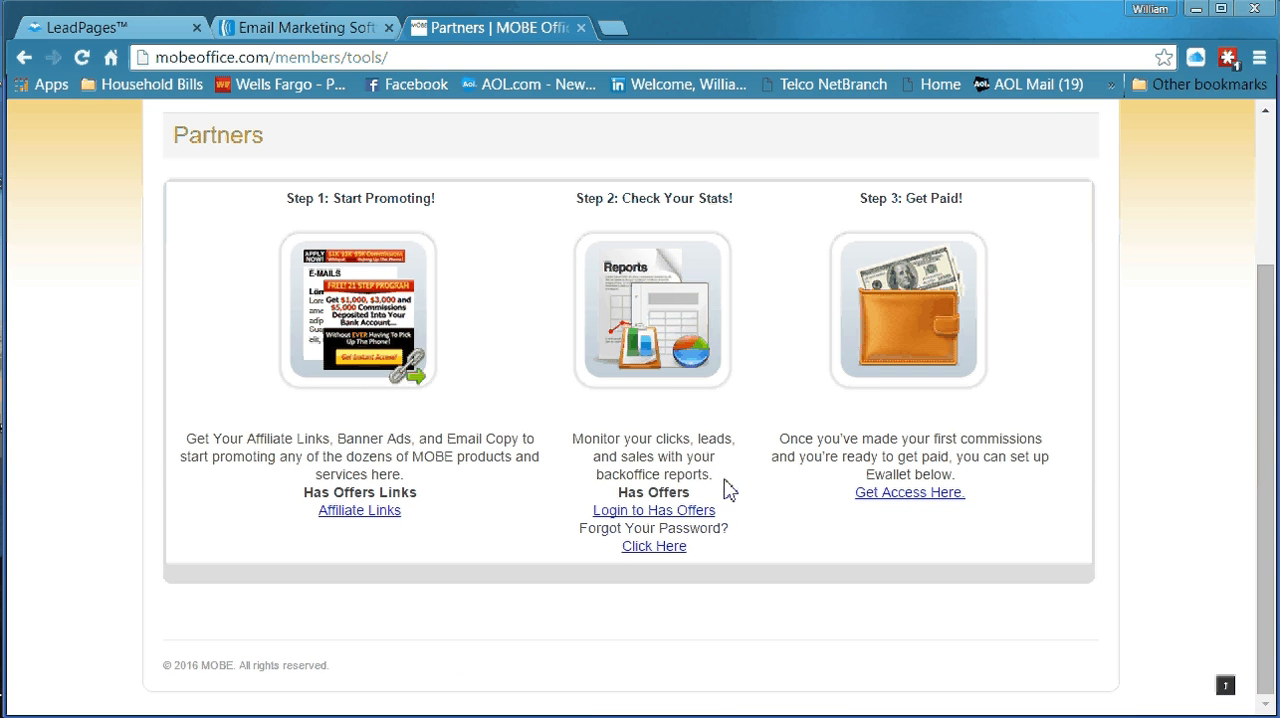
pyautogui.click(669, 512)
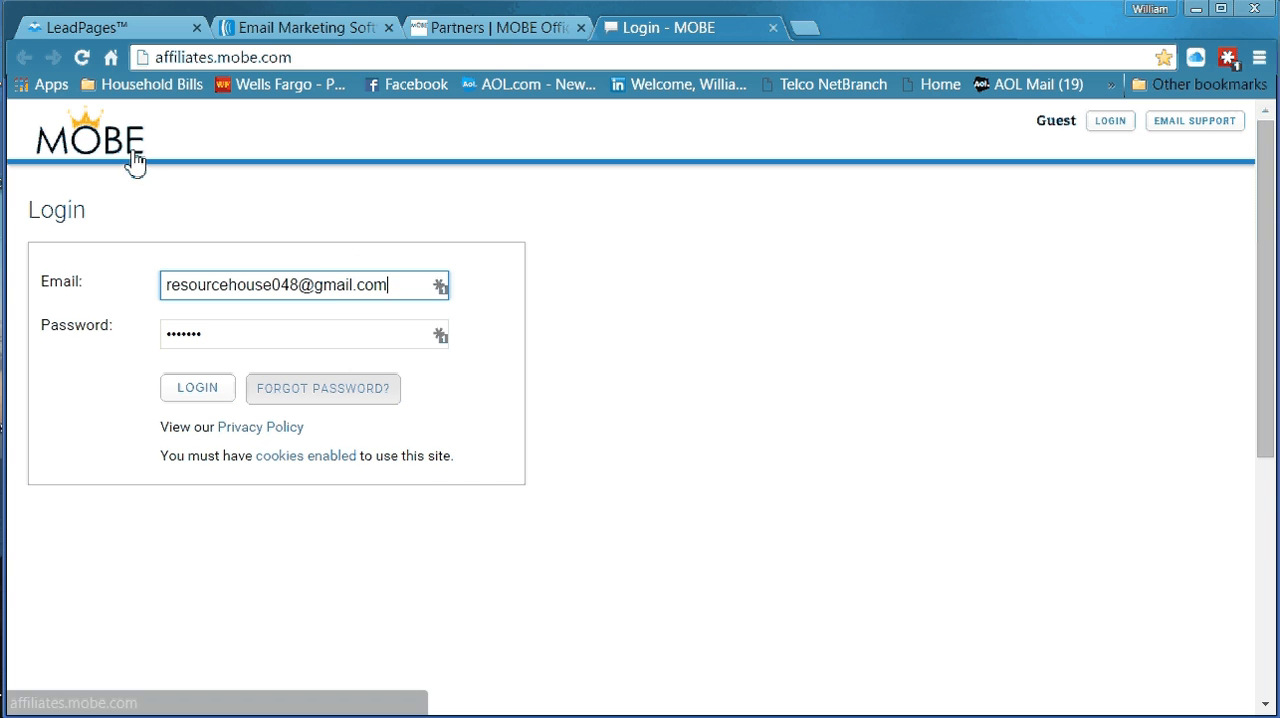
pyautogui.click(773, 28)
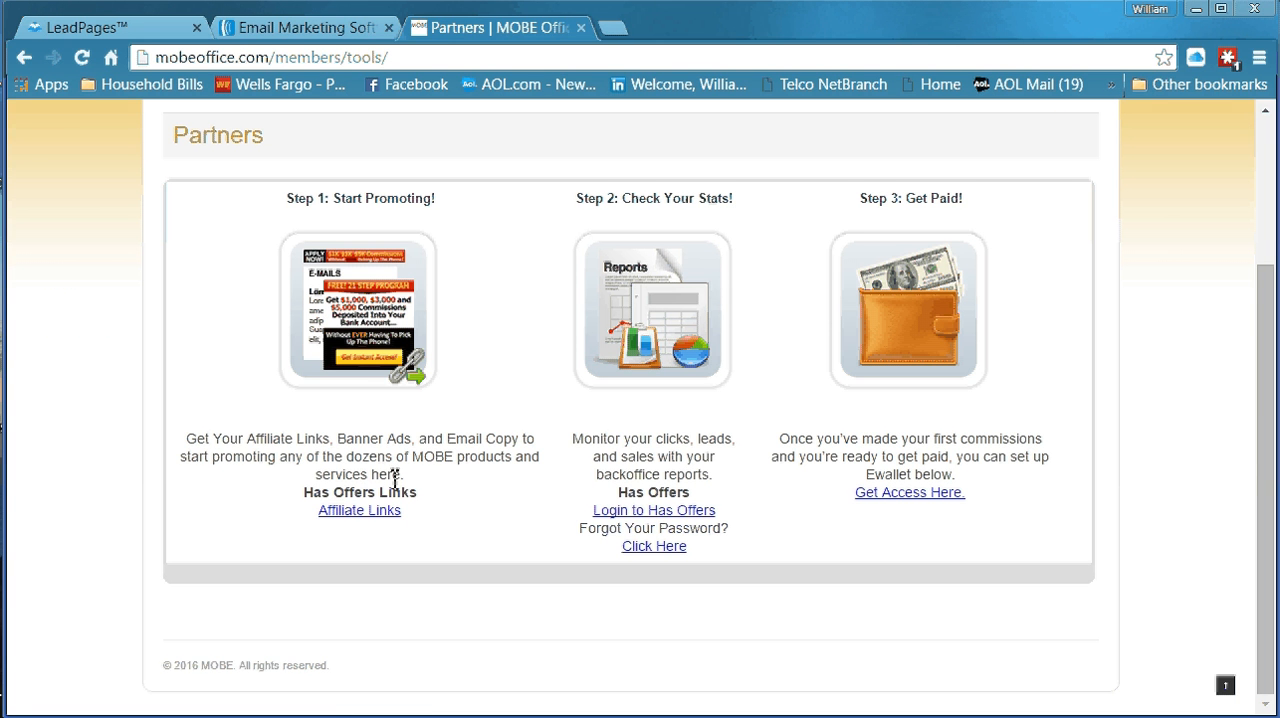
# Open the Affiliate Links page and copy the My Top Tier Business Written Sales Letter partner link
pyautogui.click(367, 513)
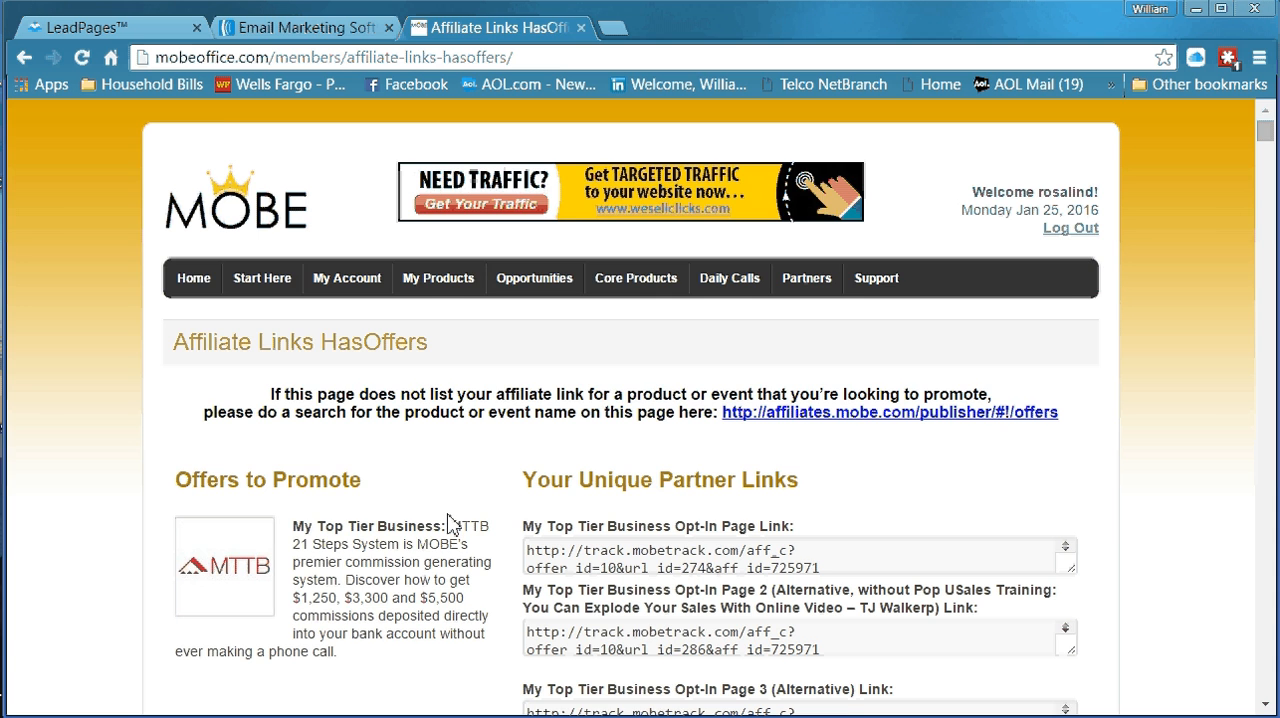
pyautogui.scroll(-3, 436, 515)
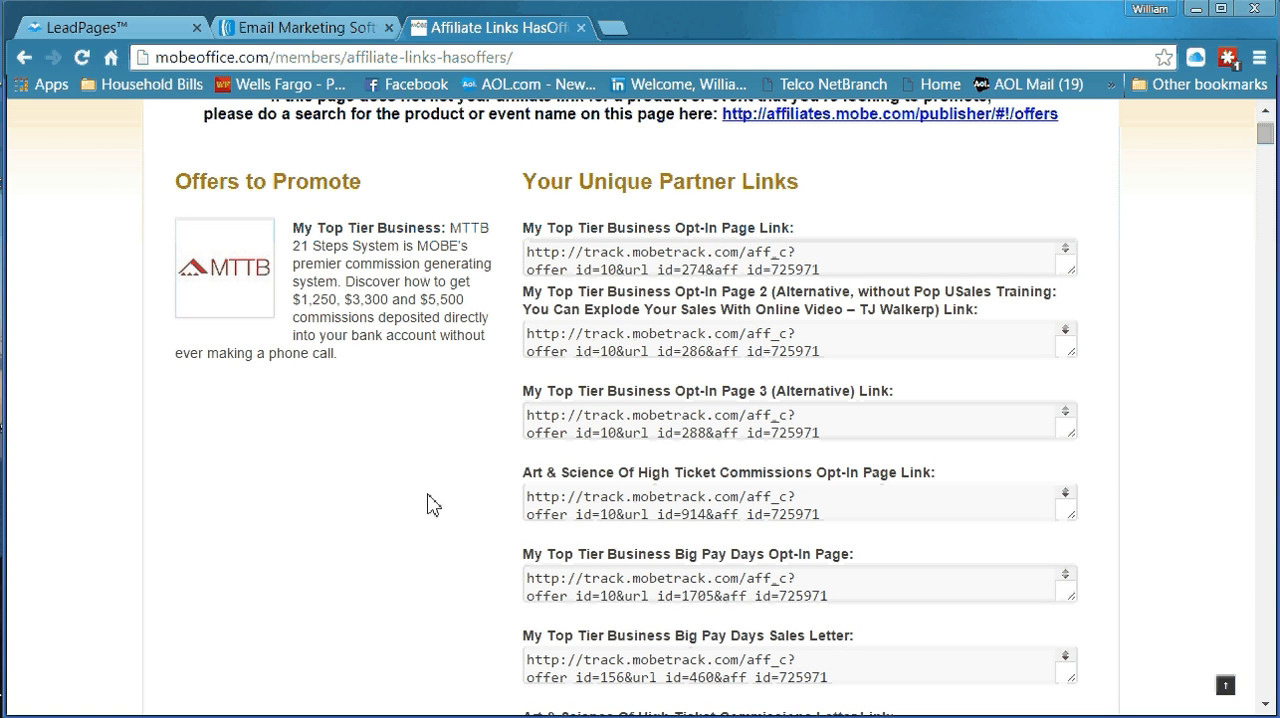
pyautogui.scroll(-1, 421, 530)
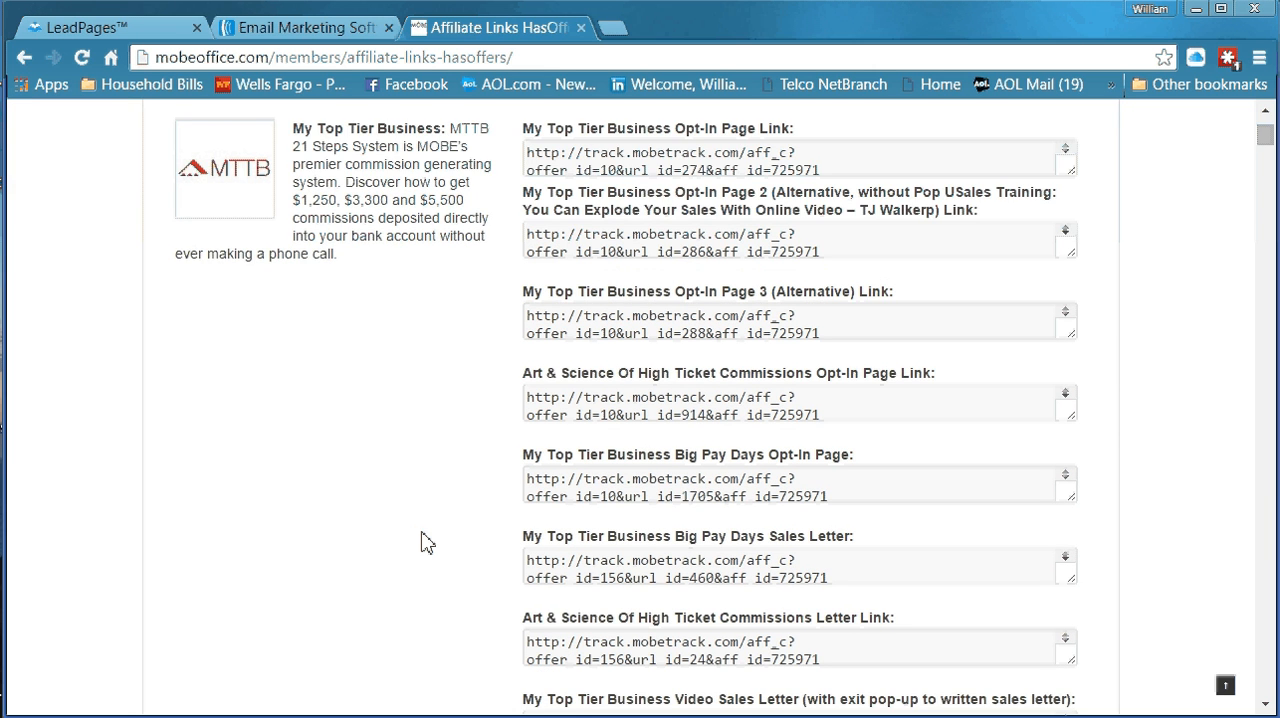
pyautogui.scroll(-1, 421, 543)
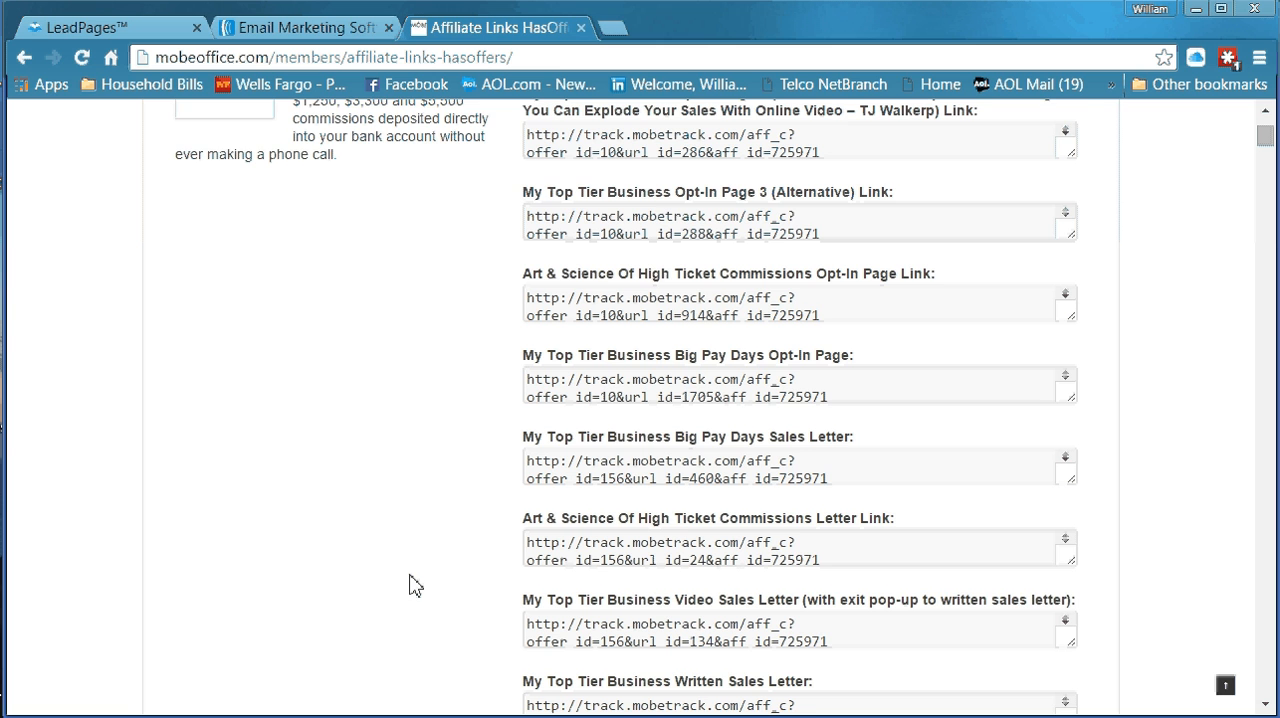
pyautogui.scroll(-1, 414, 586)
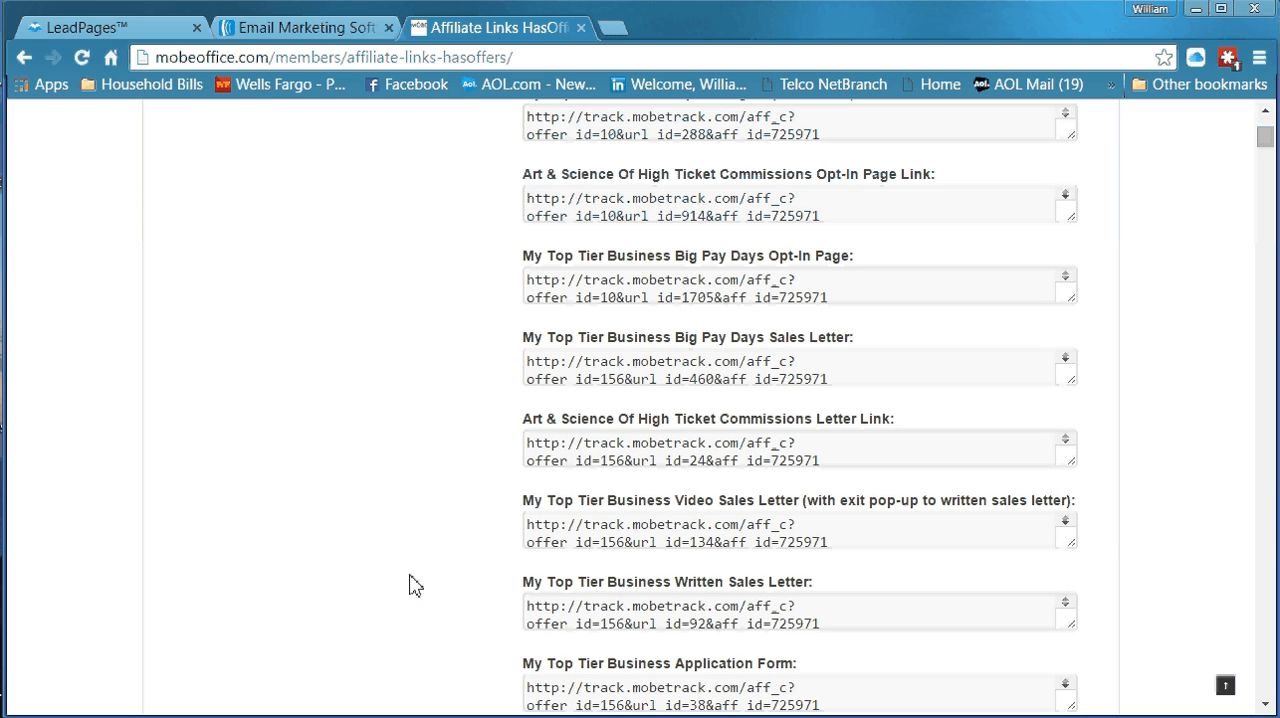
pyautogui.click(530, 606)
pyautogui.moveTo(527, 606); pyautogui.dragTo(820, 625)
pyautogui.rightClick(773, 628)
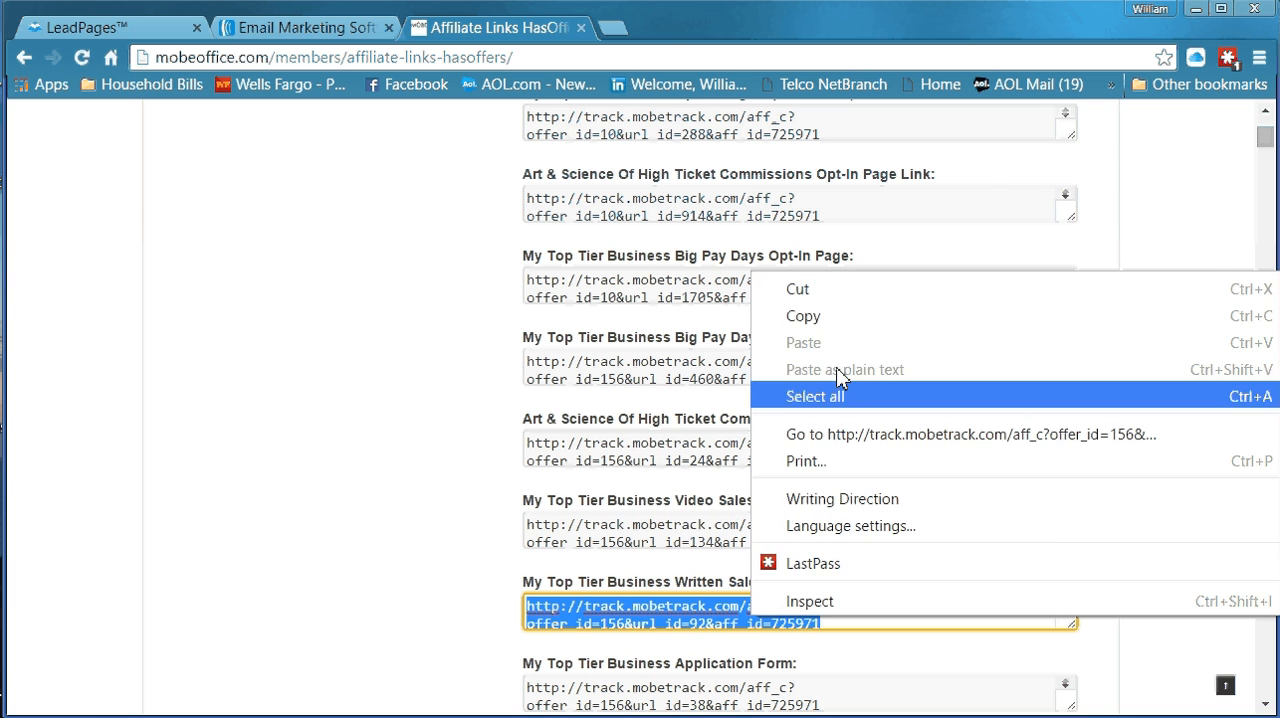
pyautogui.click(820, 316)
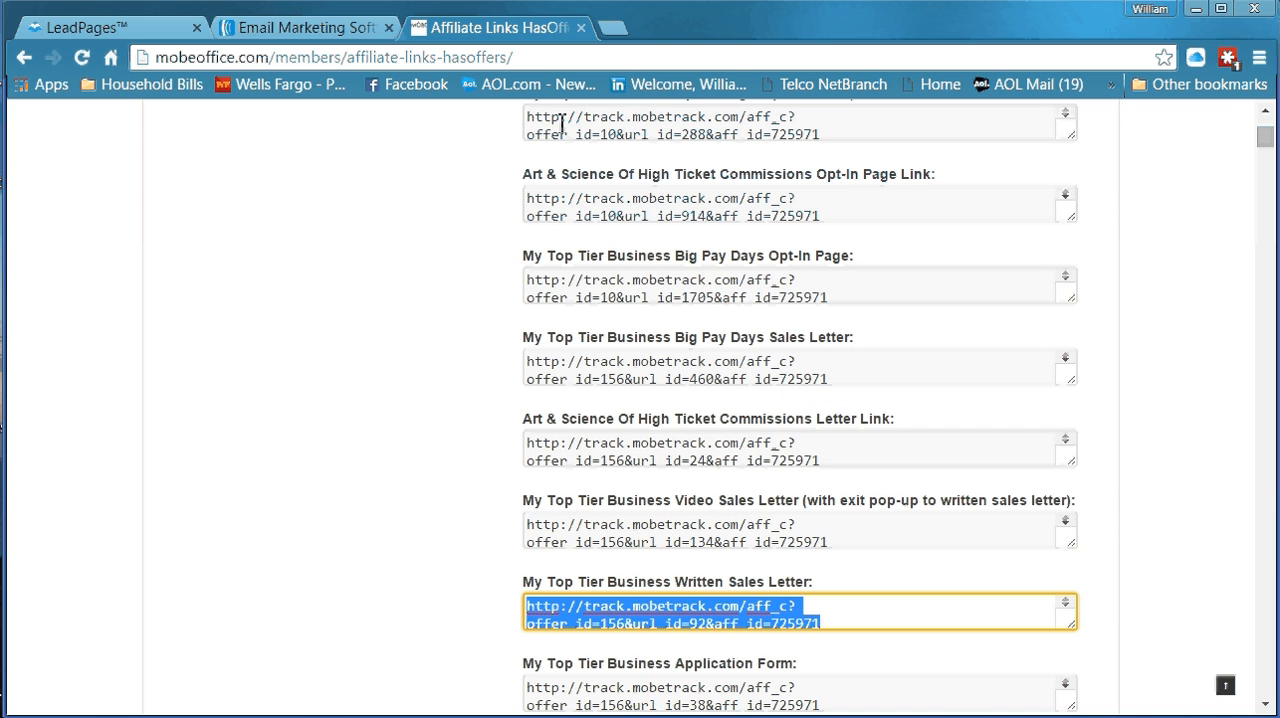
# Load the copied sales letter link in a new browser tab
pyautogui.click(613, 30)
pyautogui.rightClick(610, 56)
pyautogui.click(646, 193)
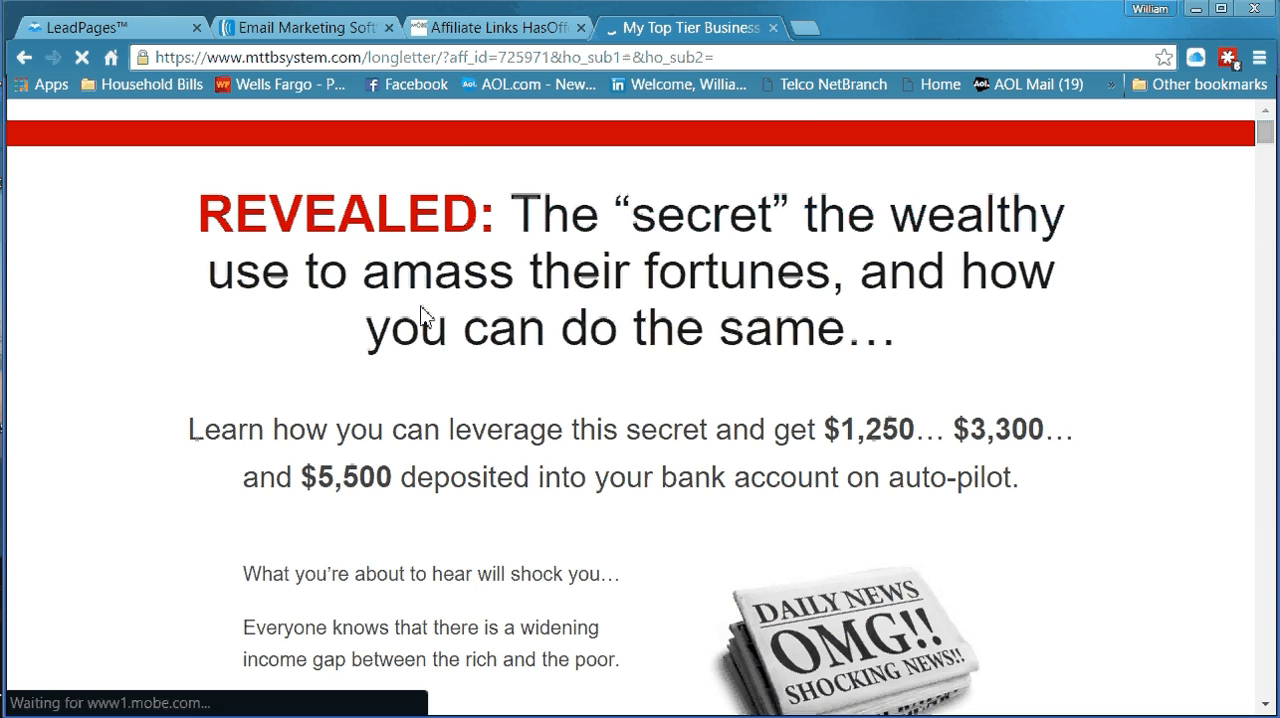
# Skim the sales letter and copy its sub-headline sentence starting "Learn how you can leverage this secret"
pyautogui.scroll(-20, 795, 355)
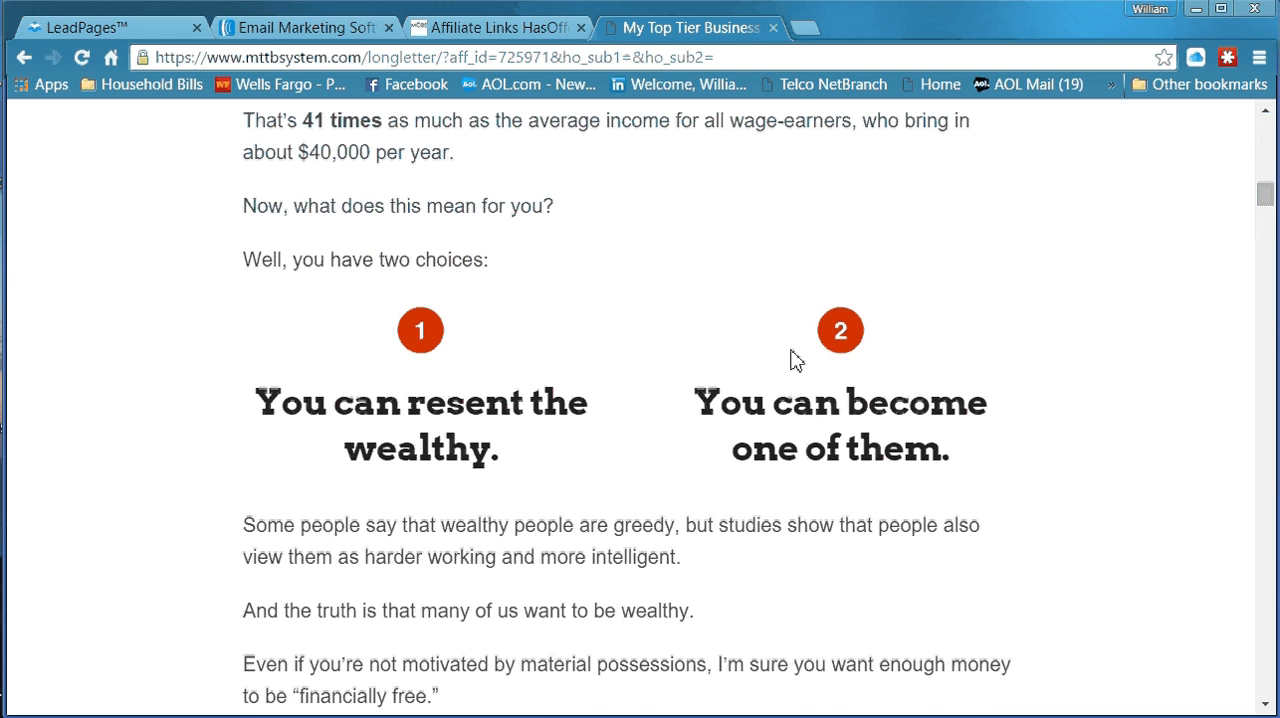
pyautogui.scroll(-5, 795, 360)
pyautogui.scroll(-10, 780, 372)
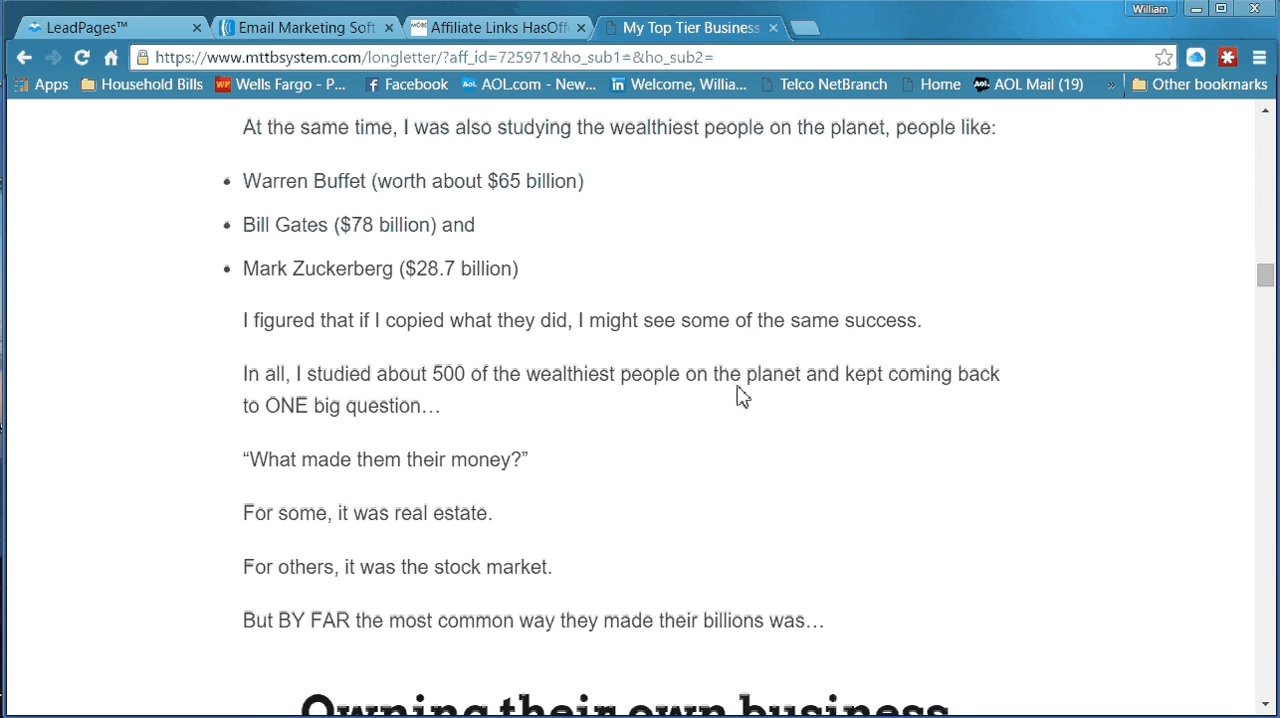
pyautogui.scroll(5, 737, 396)
pyautogui.scroll(6, 735, 398)
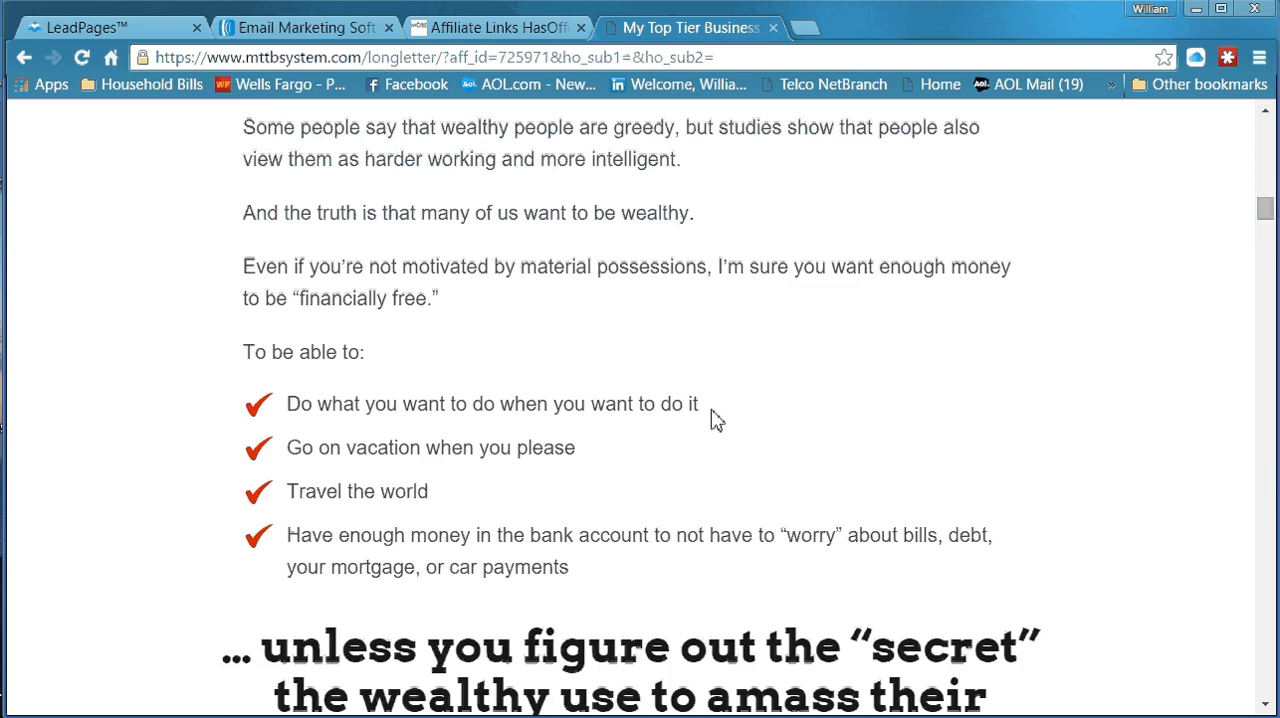
pyautogui.scroll(12, 700, 425)
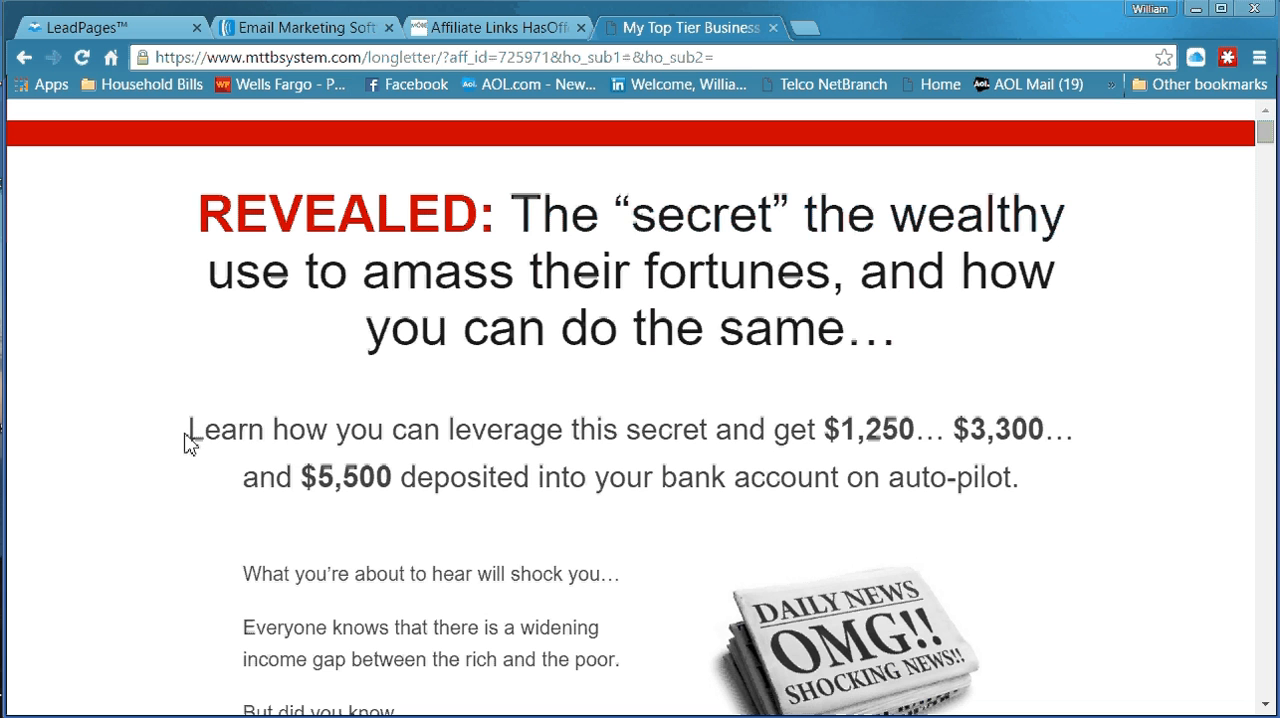
pyautogui.moveTo(191, 437); pyautogui.dragTo(1066, 500)
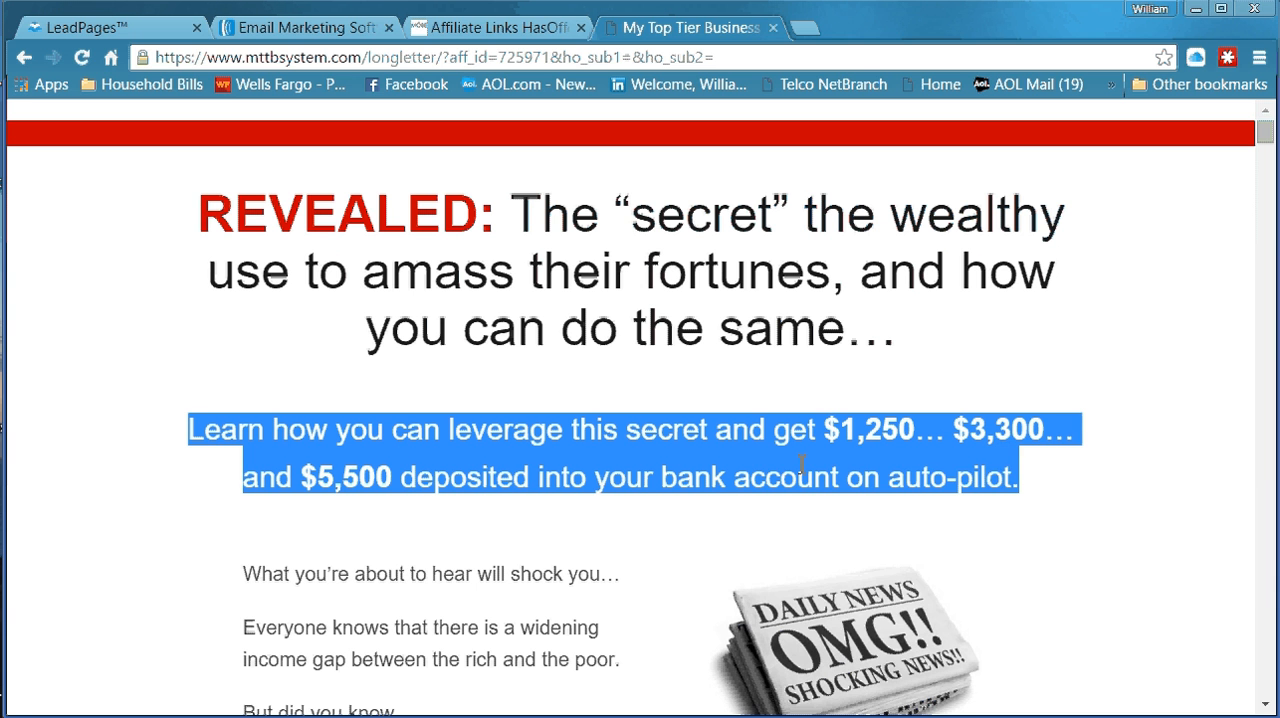
pyautogui.rightClick(757, 460)
pyautogui.click(790, 476)
# Switch to the LeadPages editor and try replacing the "Free Report Reveals..." headline with the copied sentence
pyautogui.hotkey('ctrl', '1')
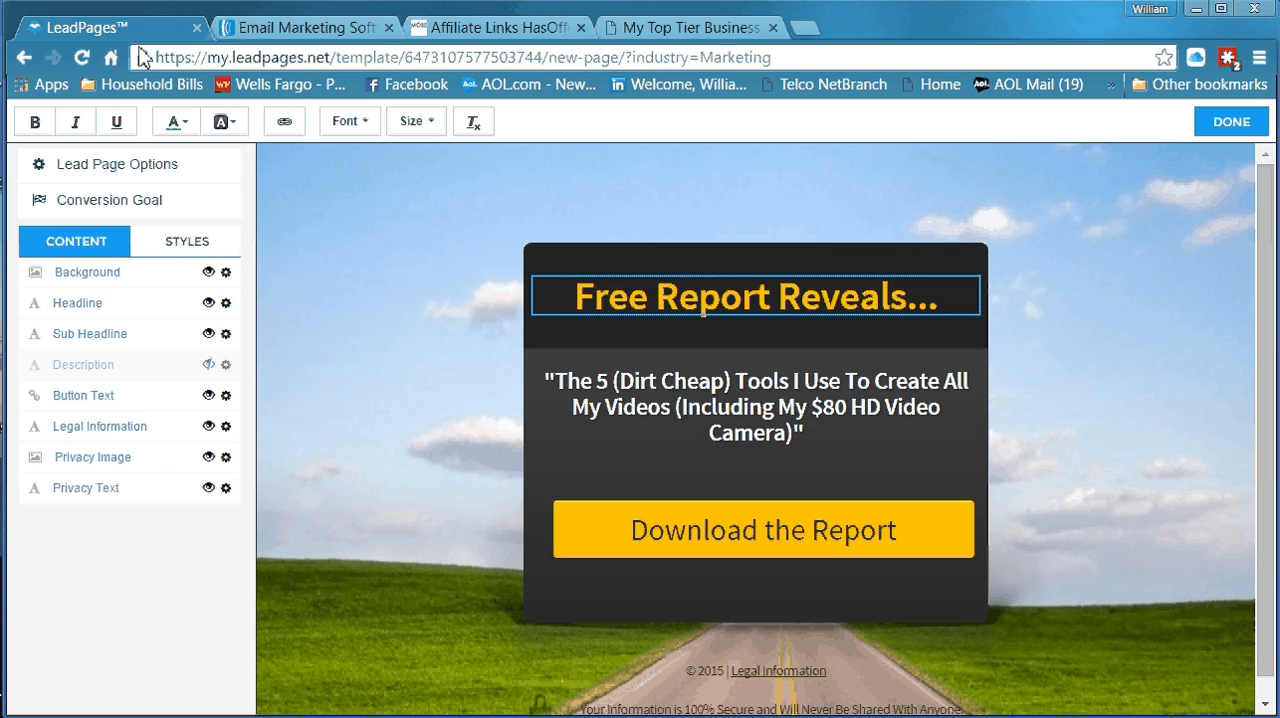
pyautogui.click(632, 314)
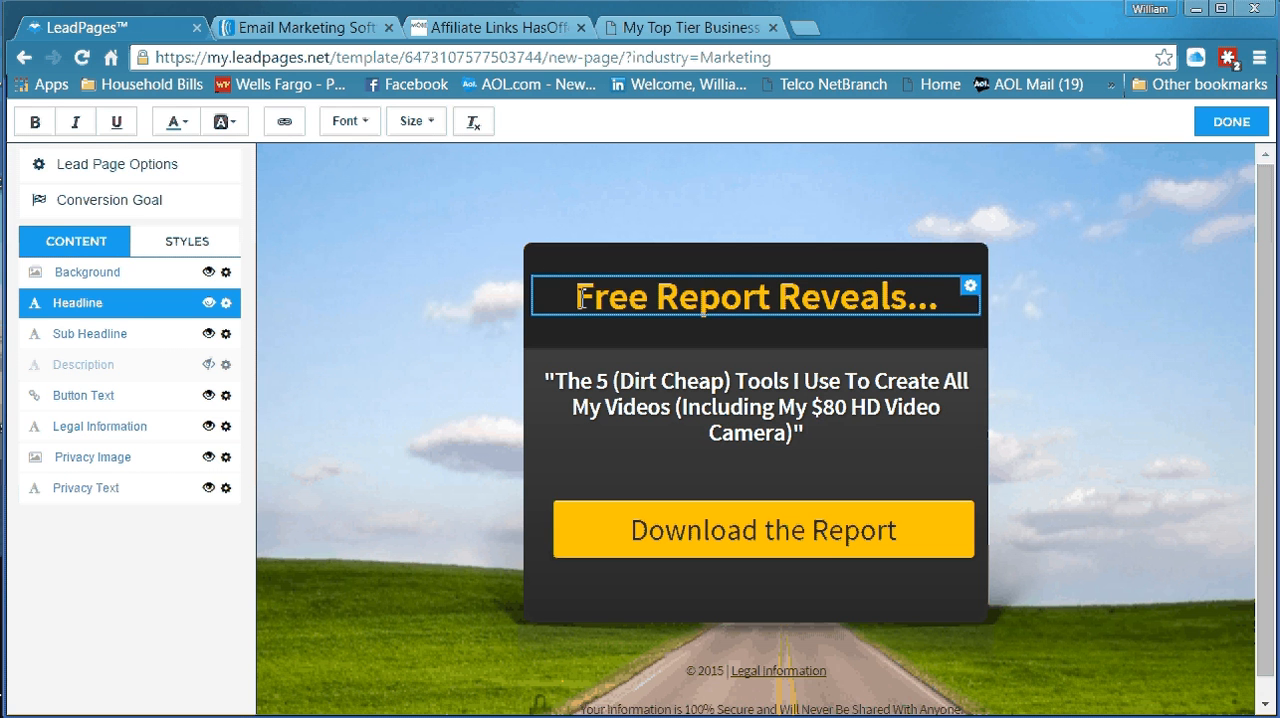
pyautogui.moveTo(580, 297); pyautogui.dragTo(857, 310)
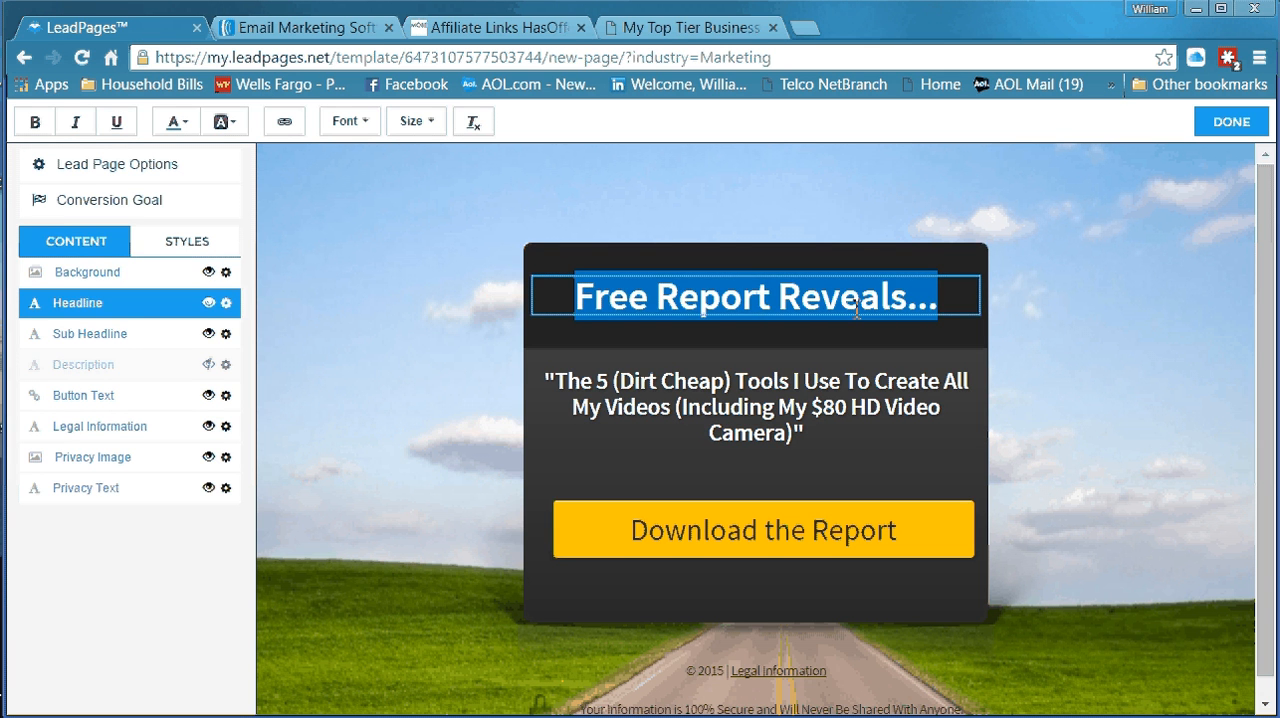
pyautogui.rightClick(843, 301)
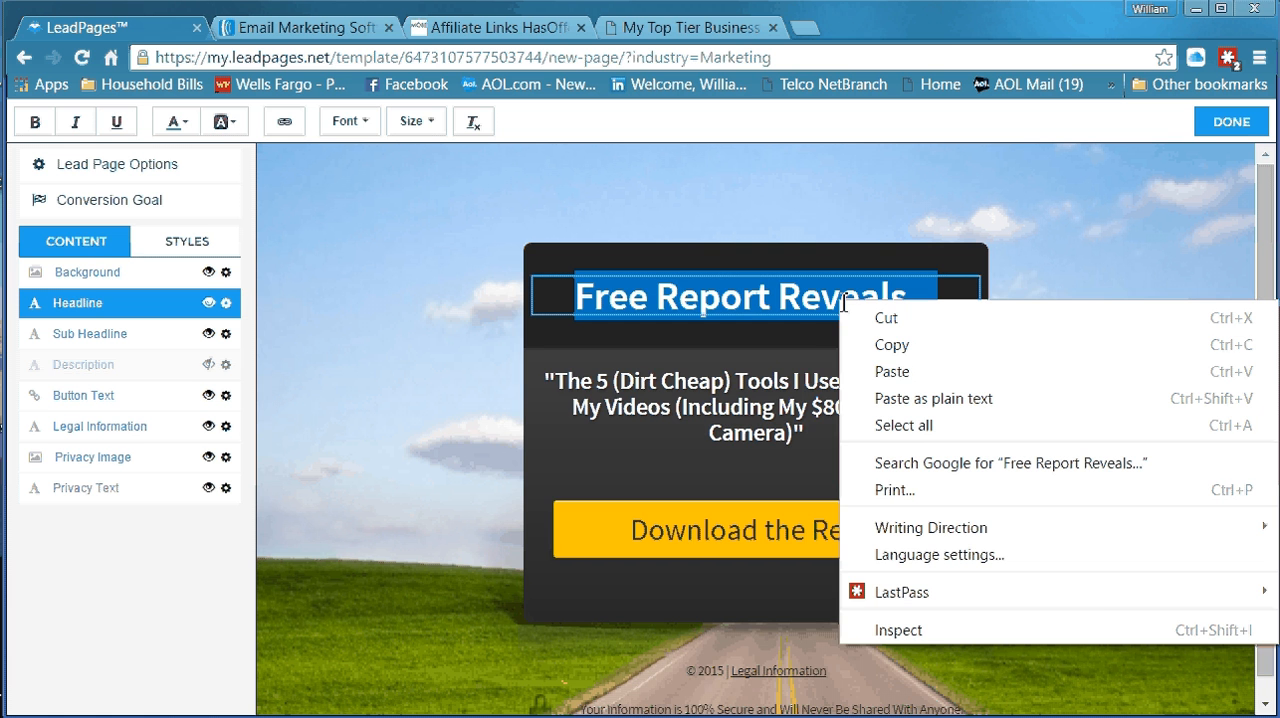
pyautogui.click(871, 371)
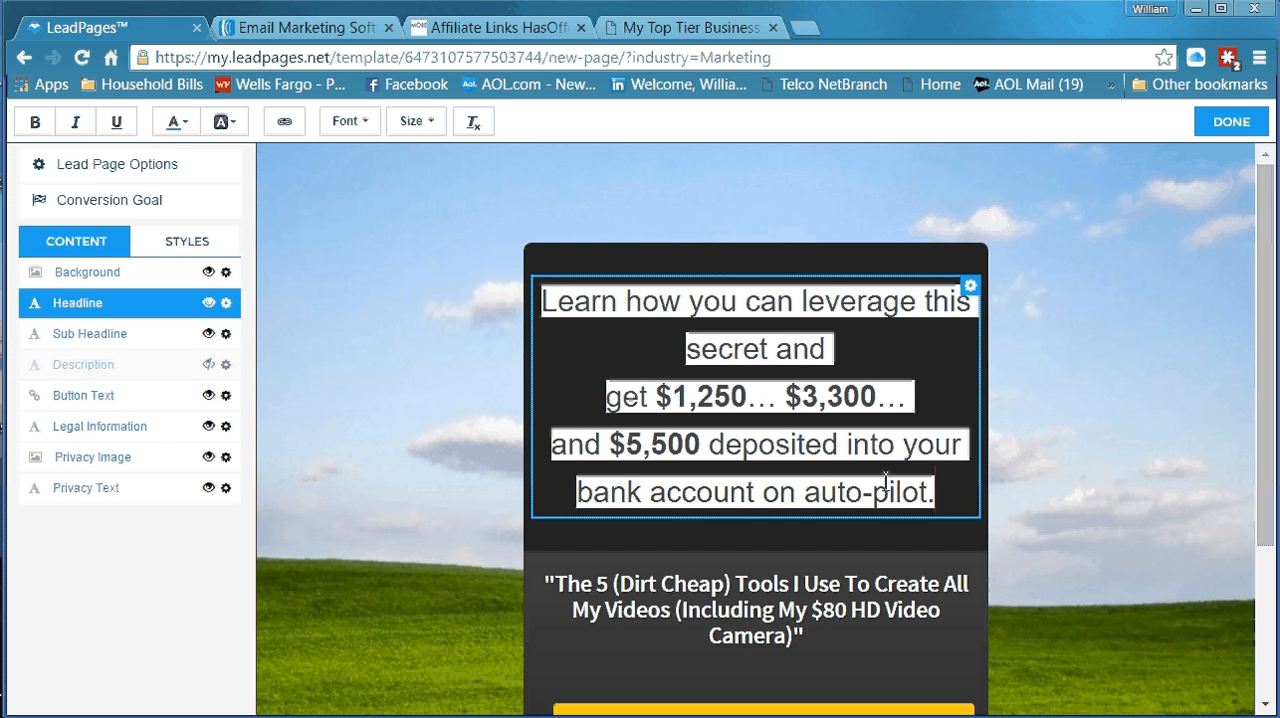
# Delete the entire pasted sentence from the page's Headline element
pyautogui.click(905, 416)
pyautogui.click(829, 358)
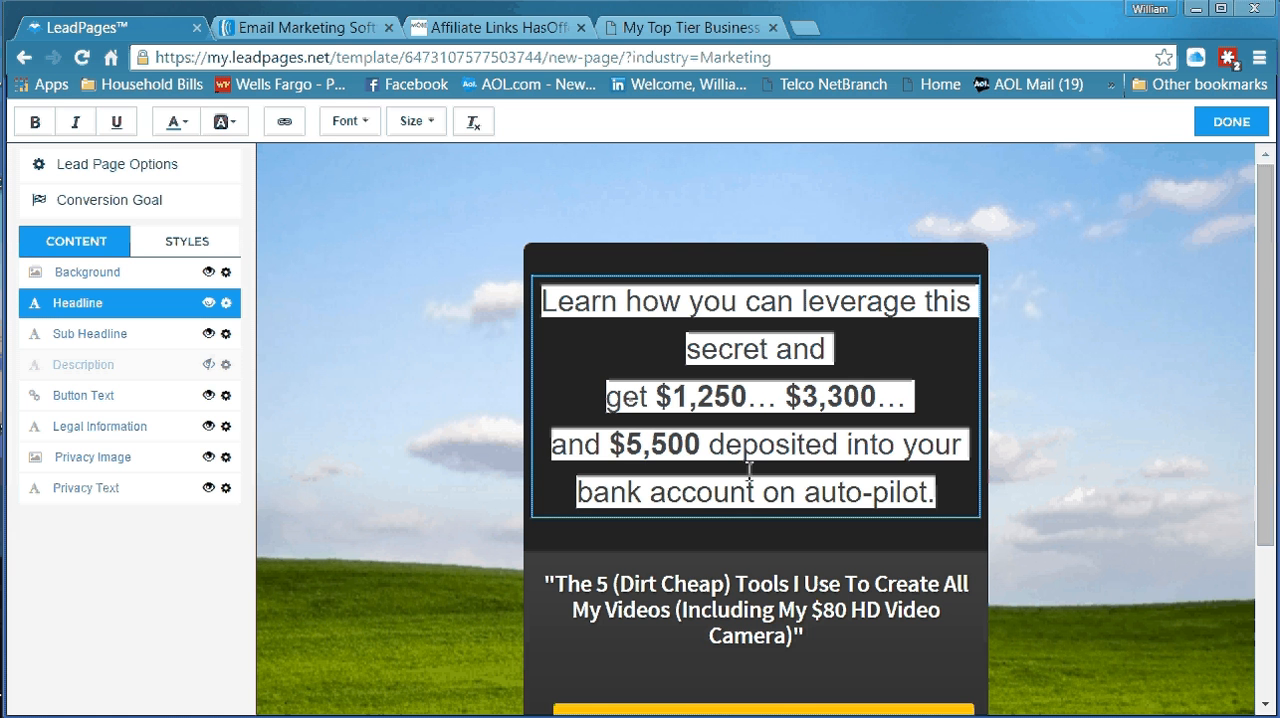
pyautogui.click(576, 306)
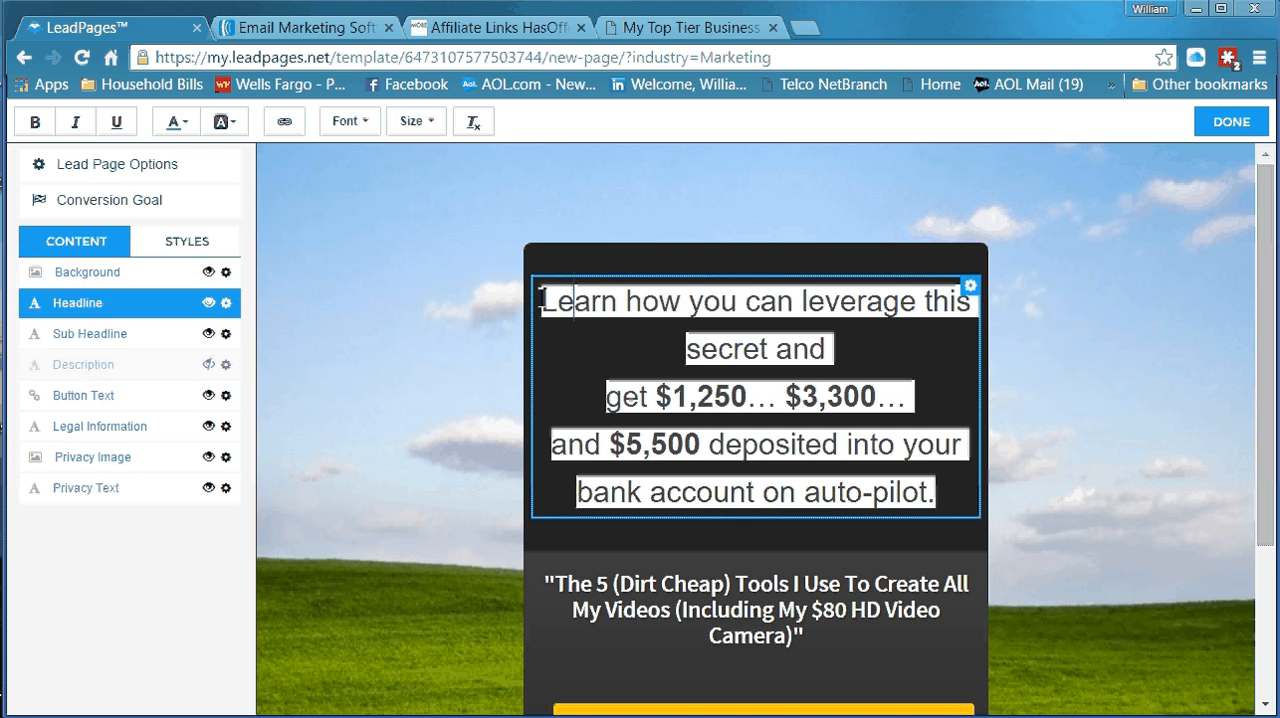
pyautogui.moveTo(541, 299); pyautogui.dragTo(943, 493)
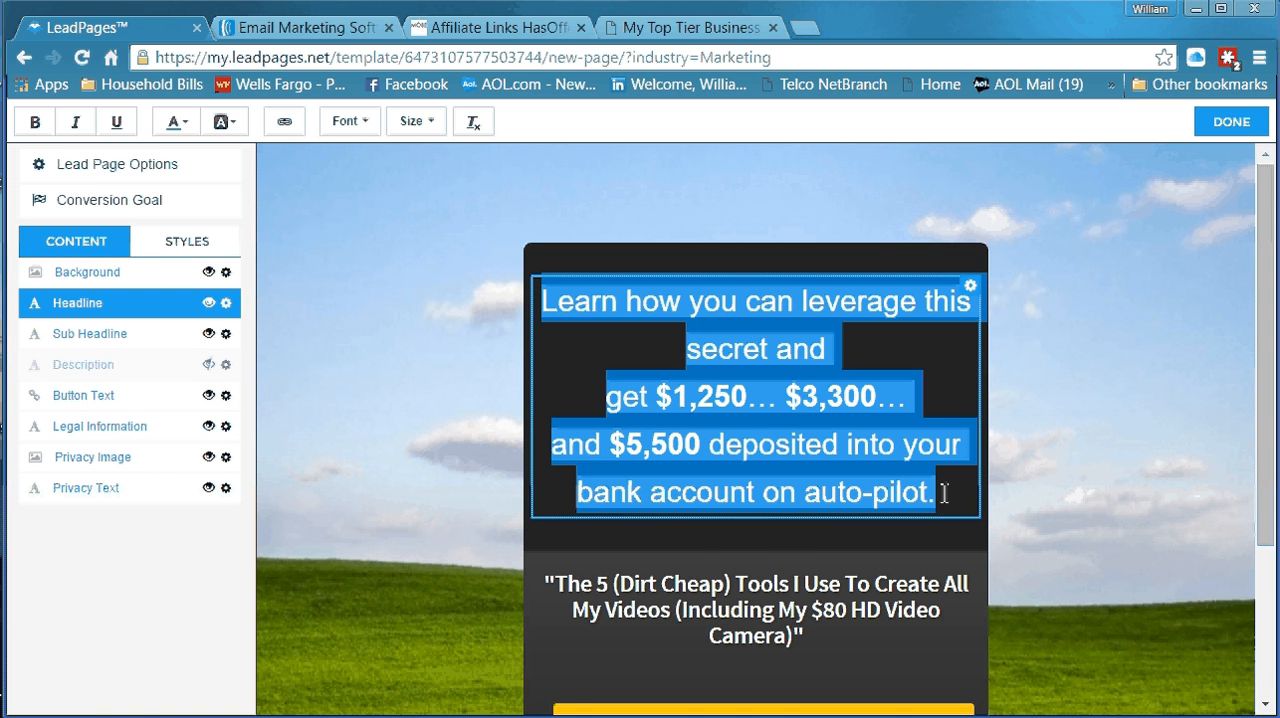
pyautogui.press('BackSpace')
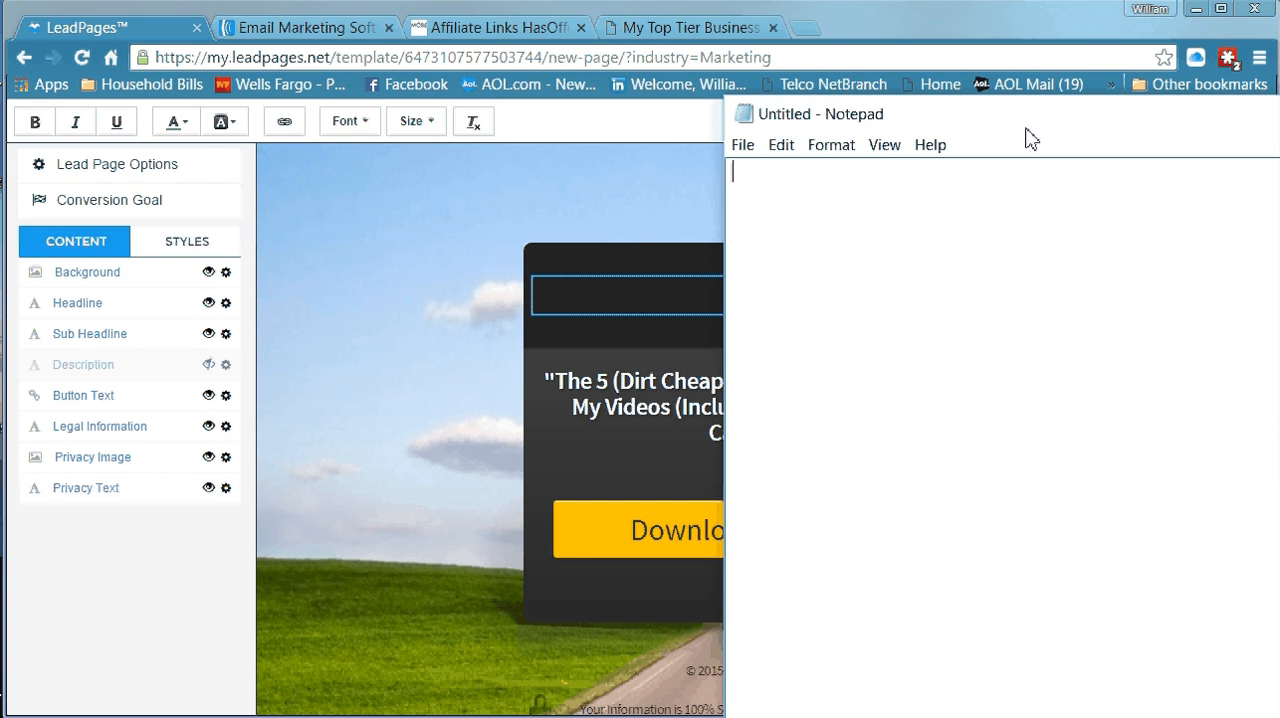
# Move the blank Notepad window into view and paste the copied sales letter sentence into it as plain text
pyautogui.moveTo(1031, 138); pyautogui.dragTo(443, 40)
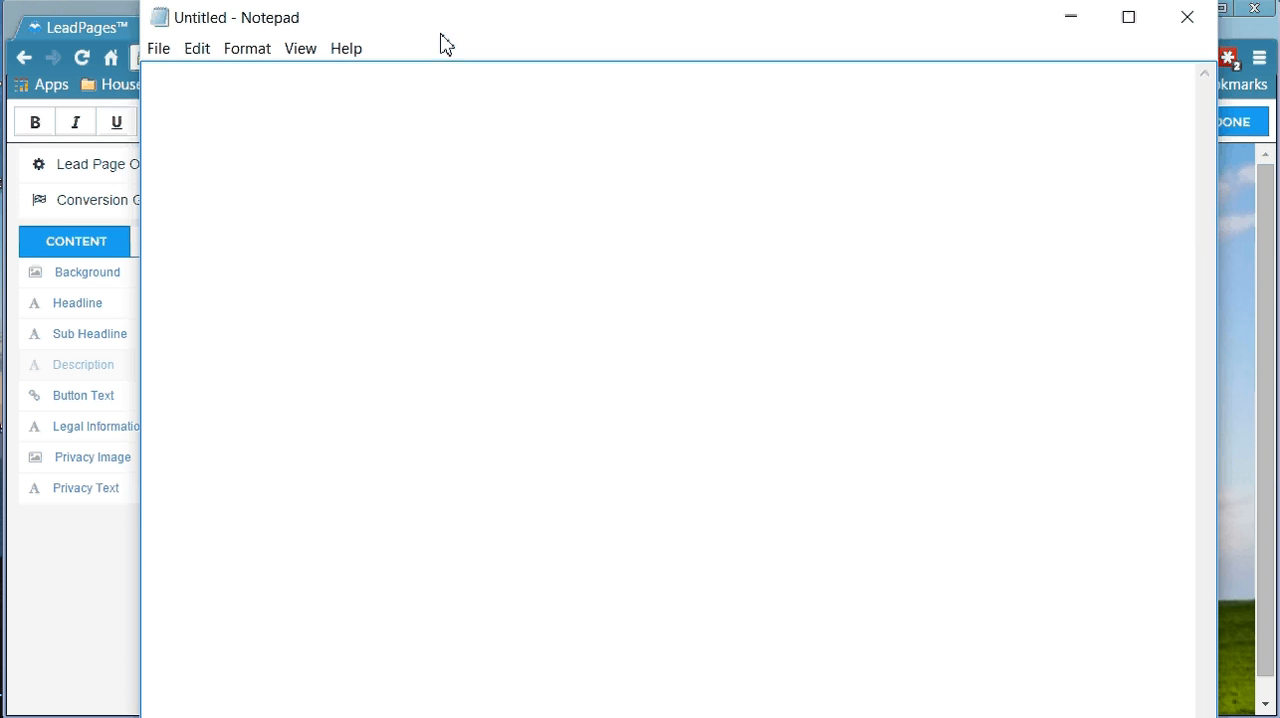
pyautogui.rightClick(404, 159)
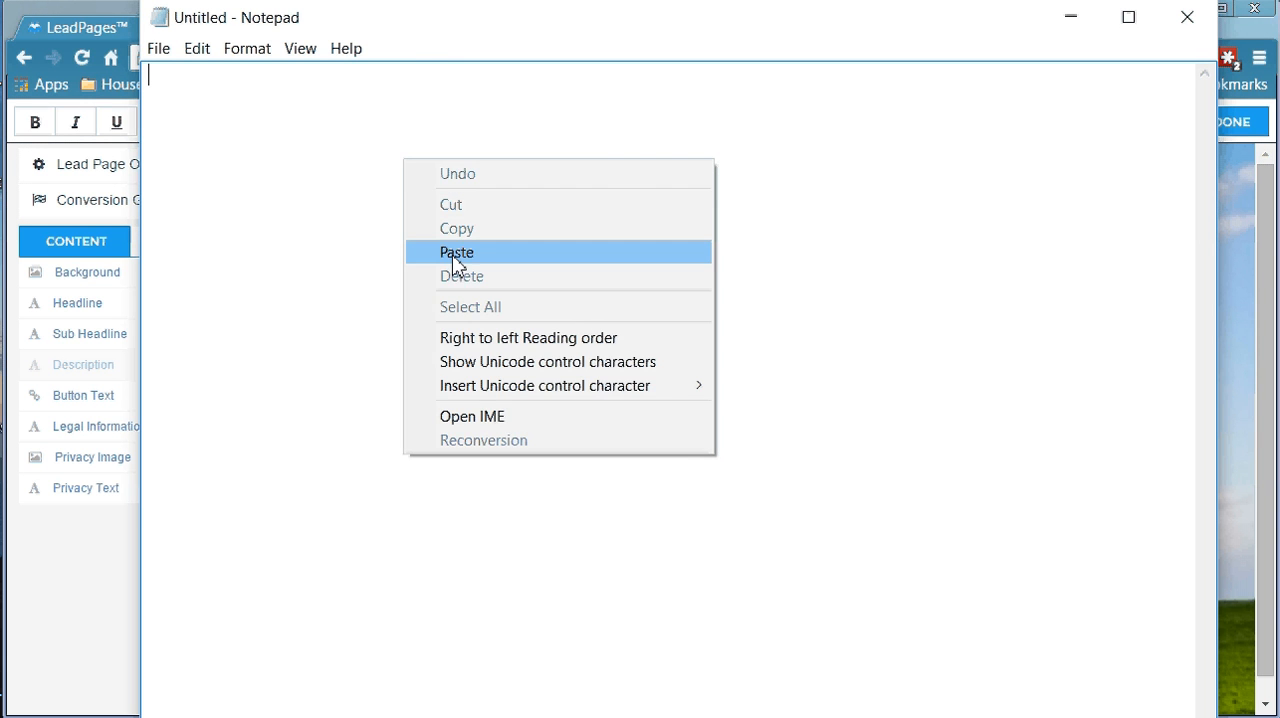
pyautogui.click(452, 254)
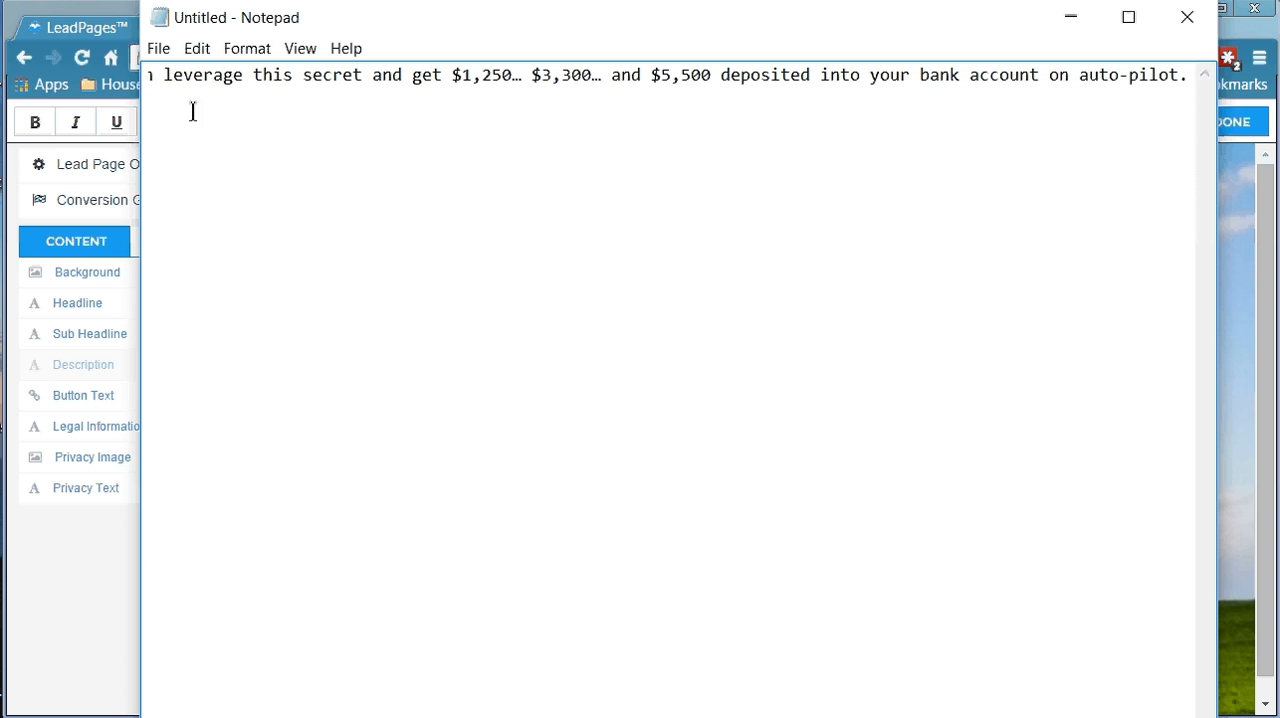
pyautogui.press('Home')
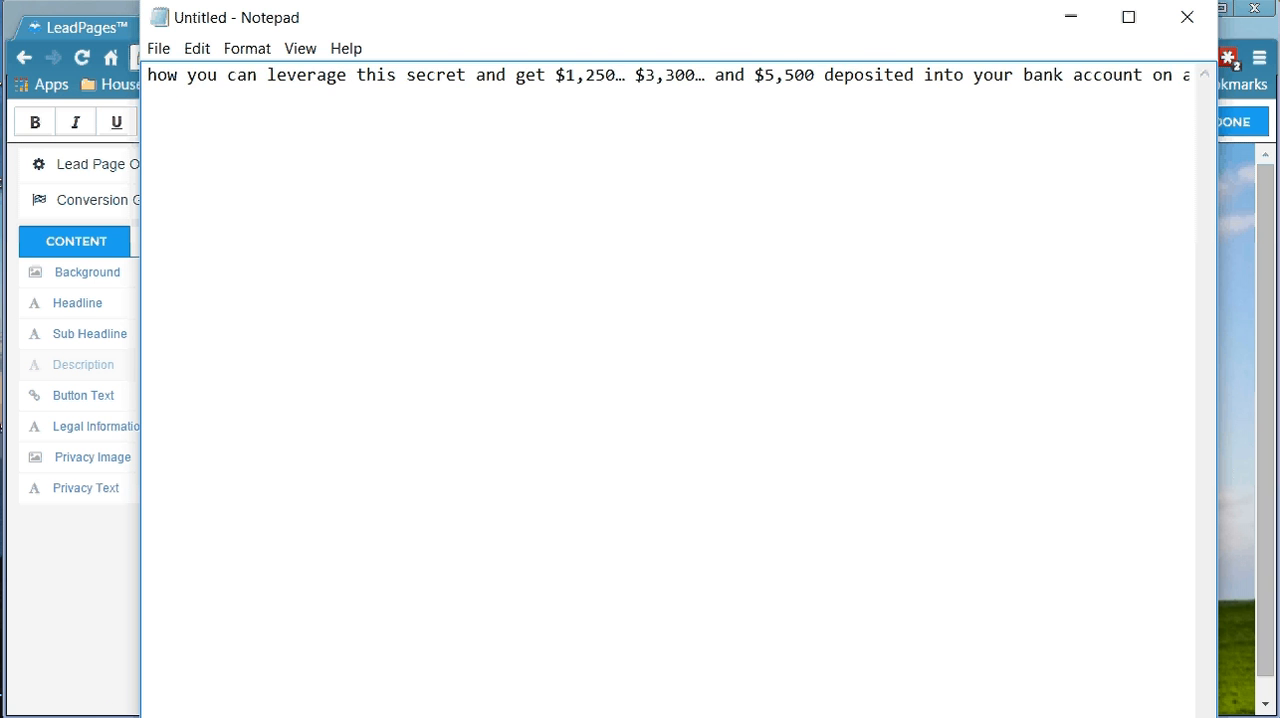
# Add the missing first word "Learn" to the pasted sentence and bring its beginning into view
pyautogui.write('Learn')
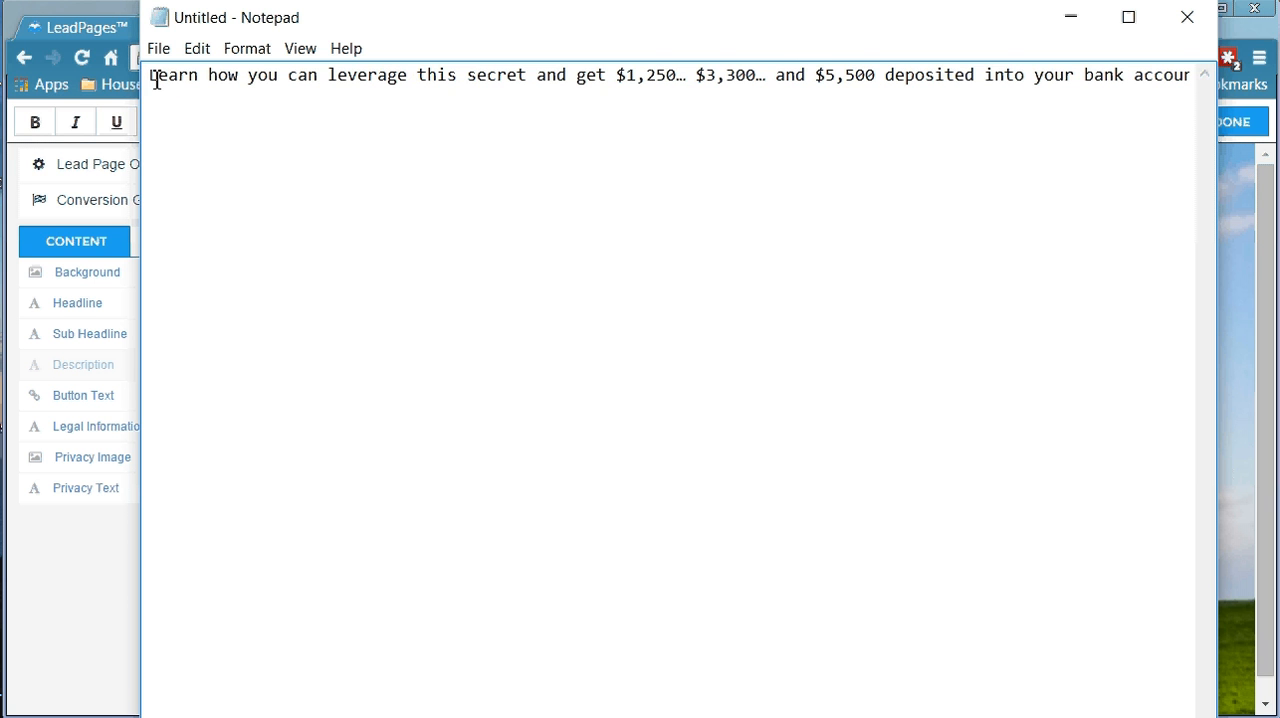
pyautogui.moveTo(150, 78); pyautogui.dragTo(1194, 86)
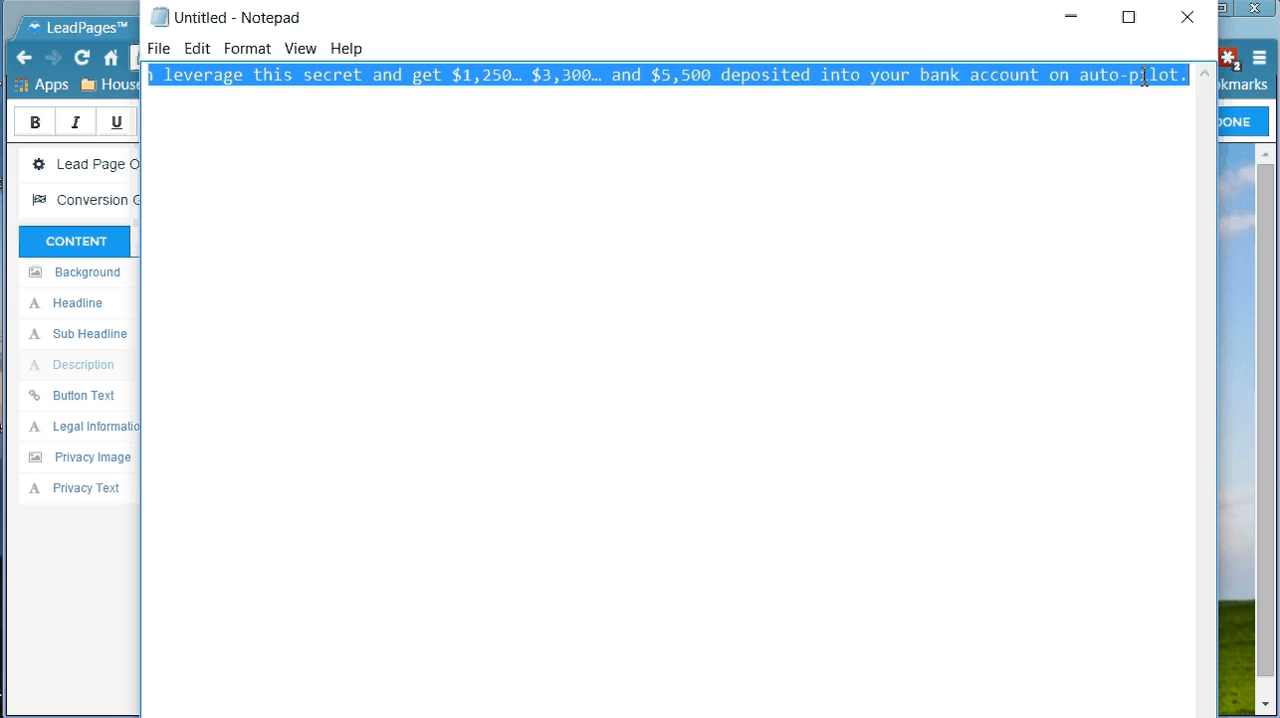
pyautogui.moveTo(922, 37); pyautogui.dragTo(928, 130)
pyautogui.click(843, 234)
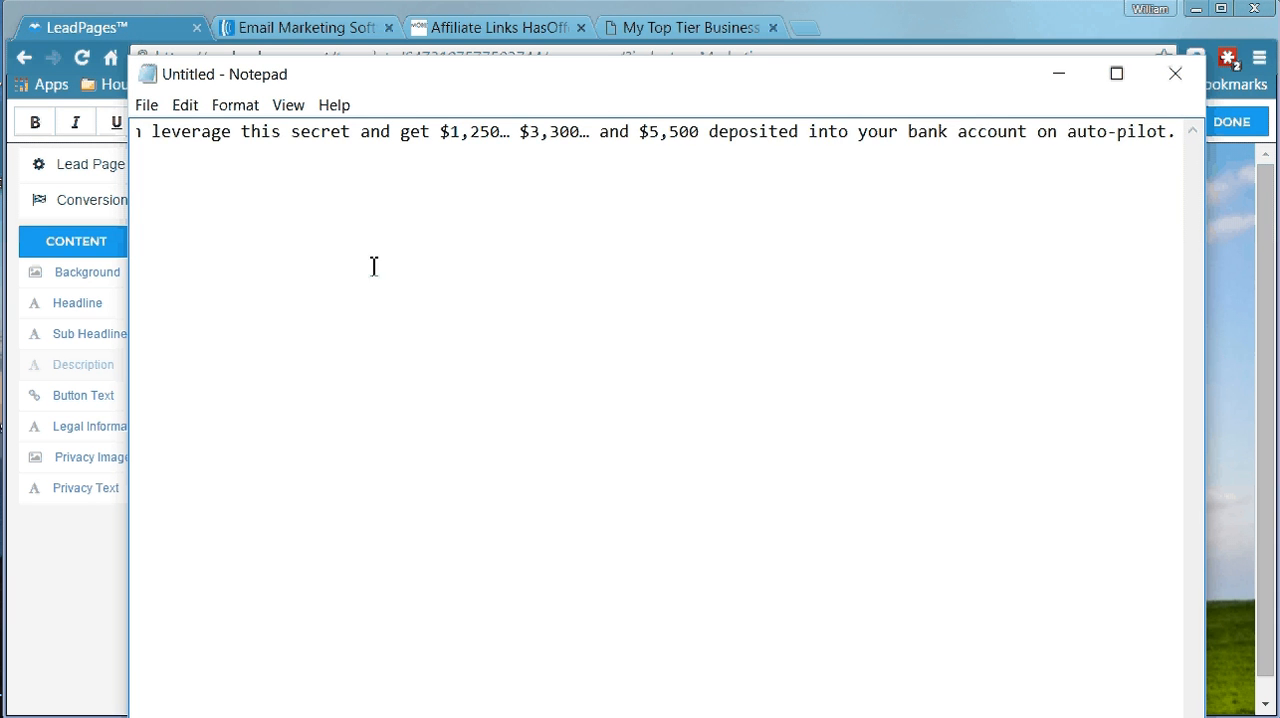
pyautogui.hscroll(-3, 343, 297)
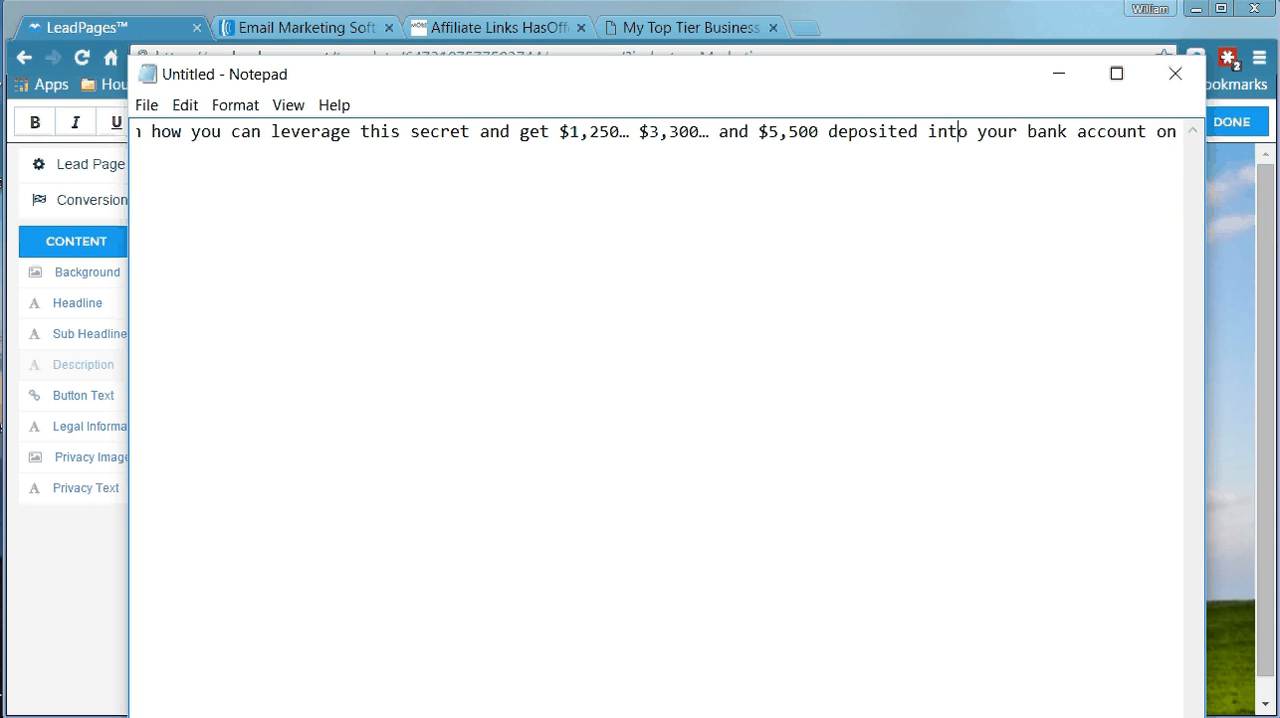
pyautogui.hscroll(-1, 343, 297)
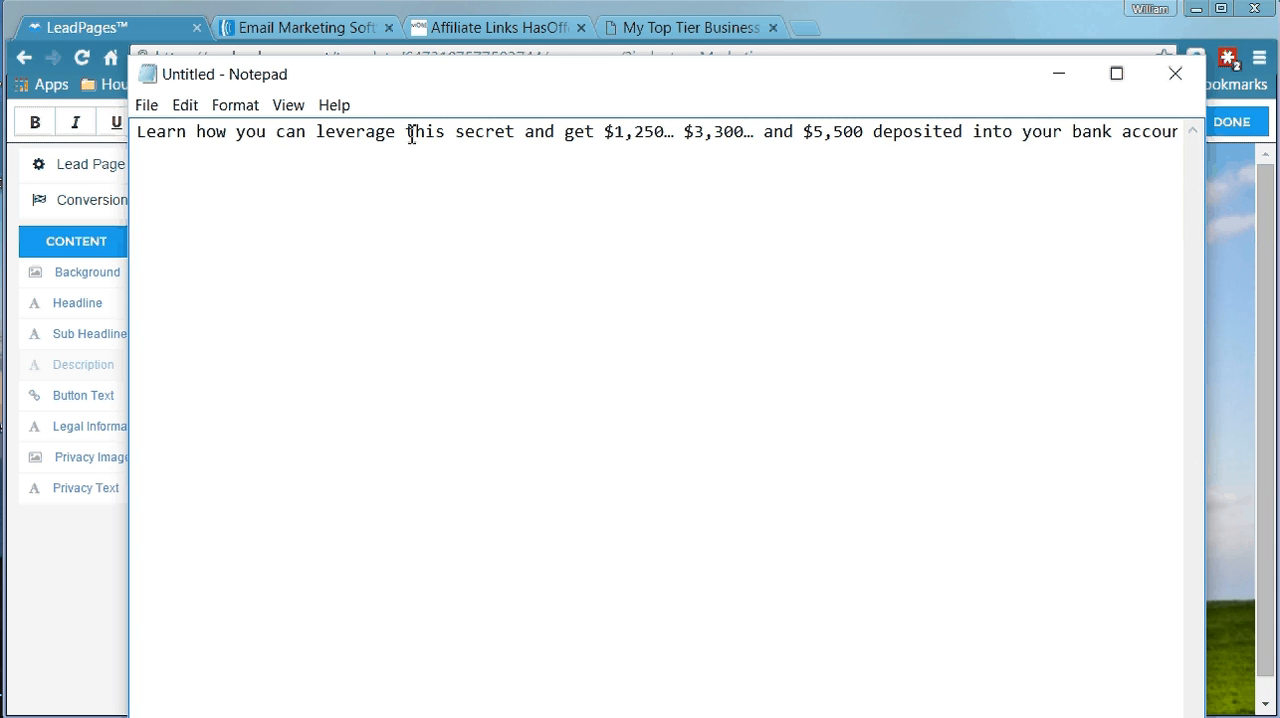
# Remove the words "leverage this secret and" from the sentence, leaving a single space before "get"
pyautogui.moveTo(324, 133); pyautogui.dragTo(556, 137)
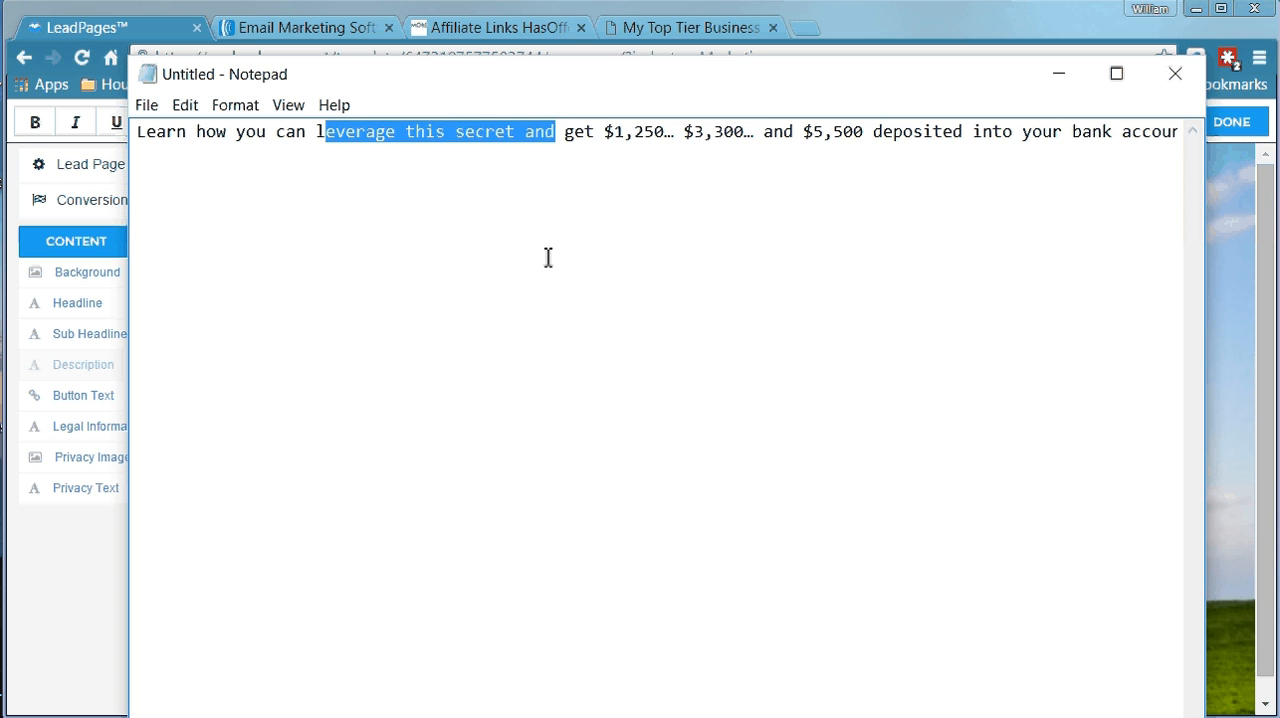
pyautogui.press('Delete')
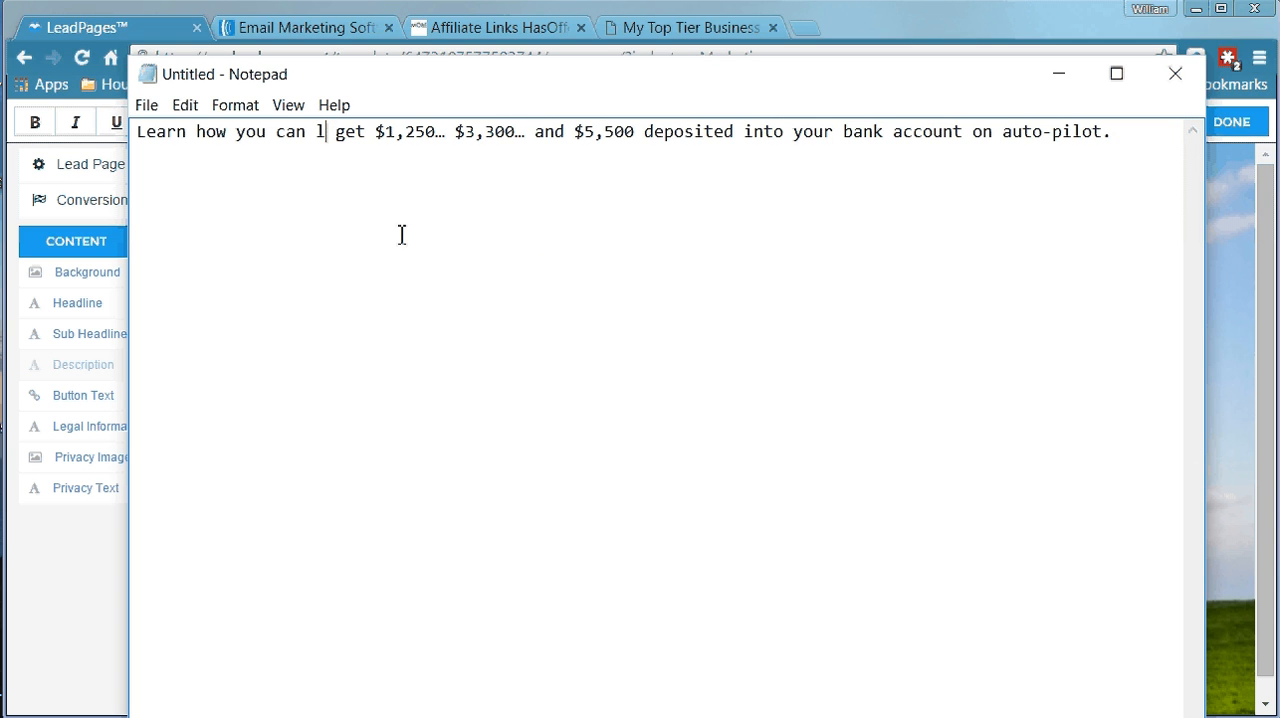
pyautogui.press('BackSpace')
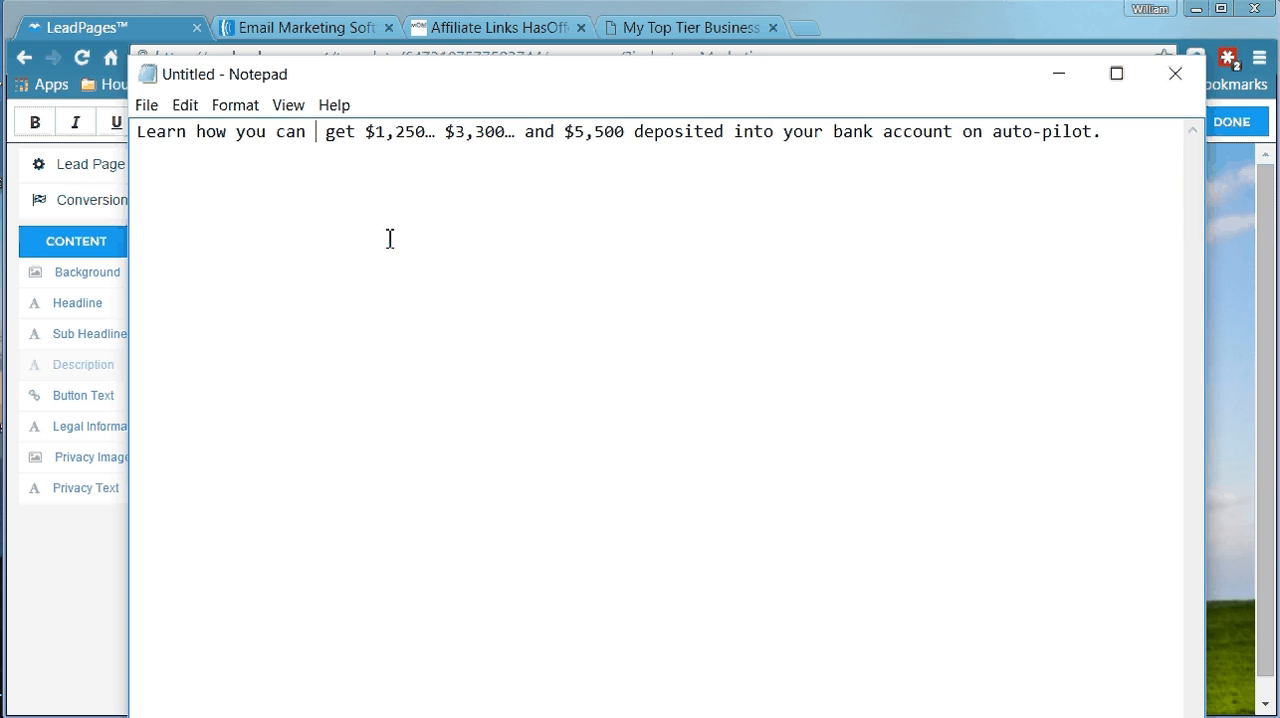
pyautogui.press('Delete')
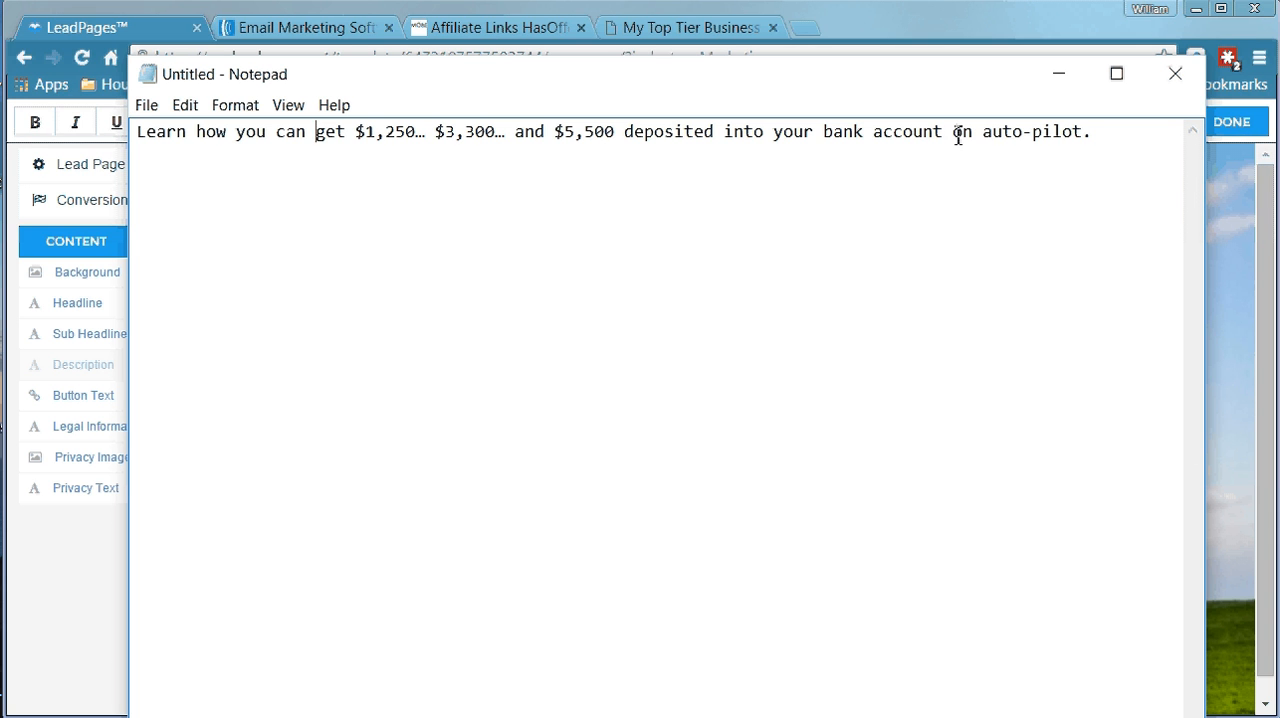
# Delete "on auto-pilot" from the end of the sentence, along with the extra space before the period
pyautogui.moveTo(955, 138)
pyautogui.mouseDown()
pyautogui.moveTo(1093, 140)
pyautogui.moveTo(952, 138)
pyautogui.mouseUp()
pyautogui.click(1079, 138)
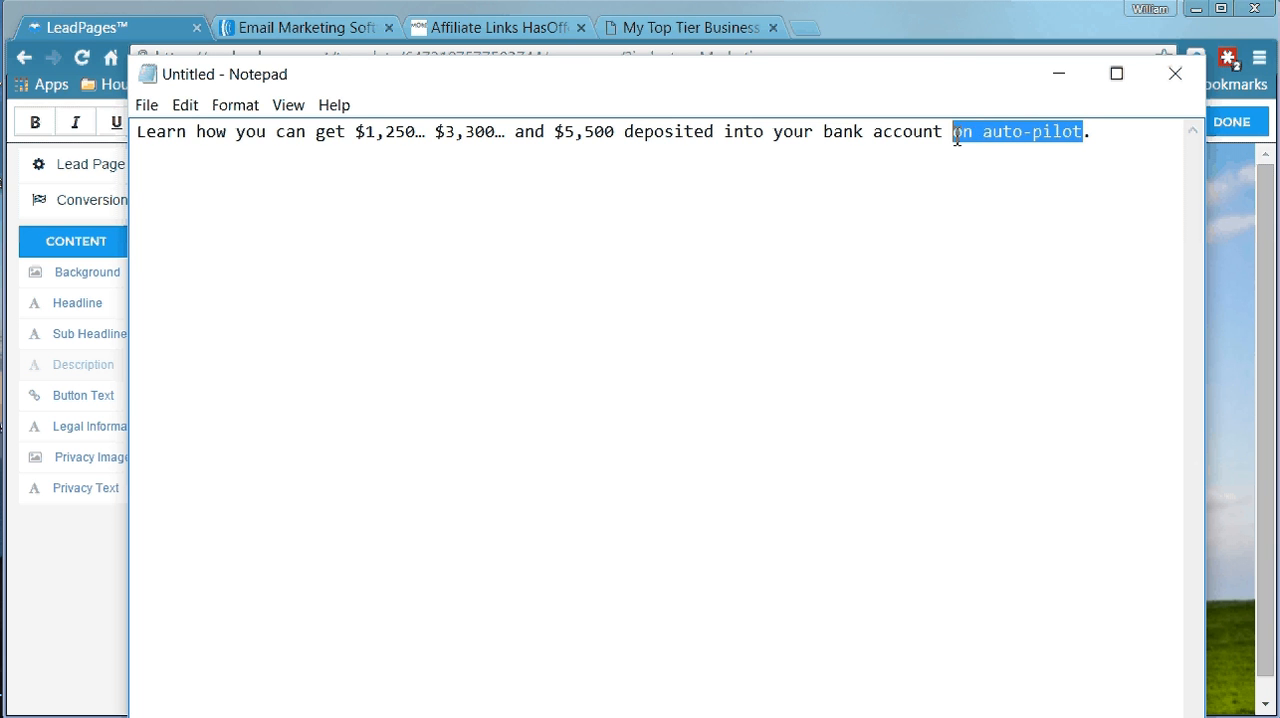
pyautogui.press('BackSpace')
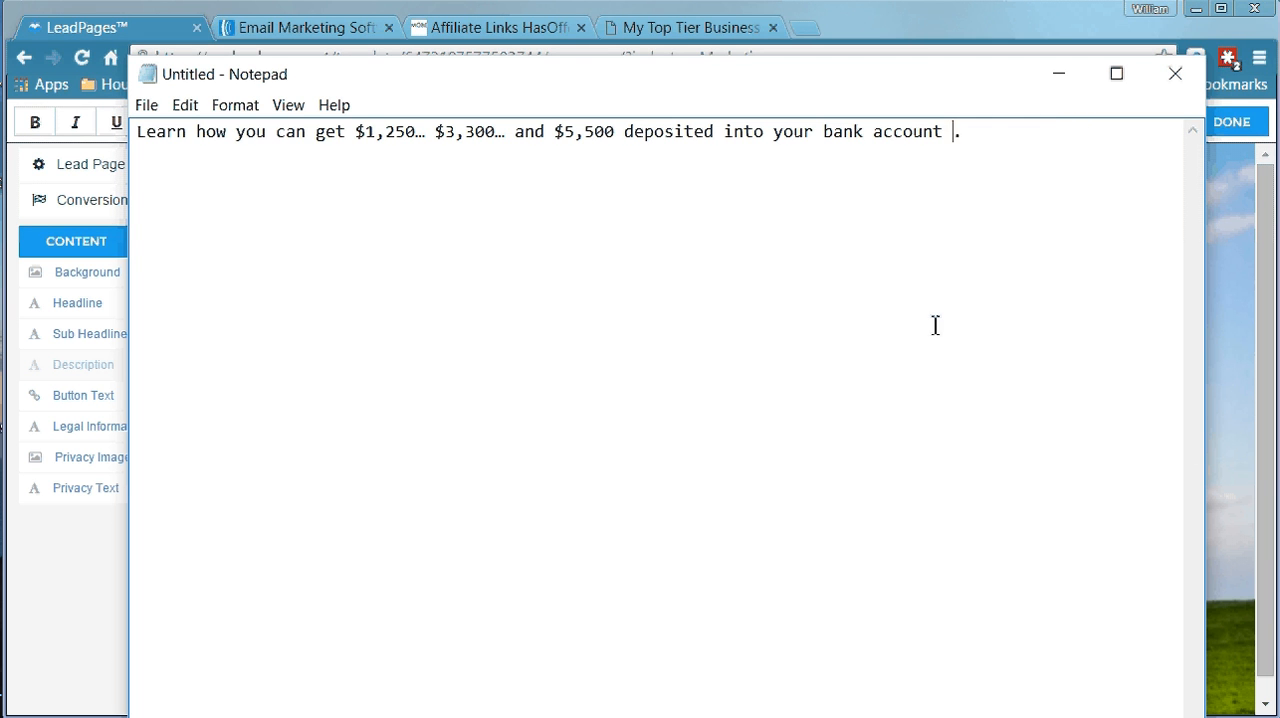
pyautogui.press('Left')
pyautogui.press('Delete')
# Copy the whole shortened sentence, minimize Notepad and paste it into the Headline element of the LeadPages page
pyautogui.moveTo(138, 133); pyautogui.dragTo(953, 131)
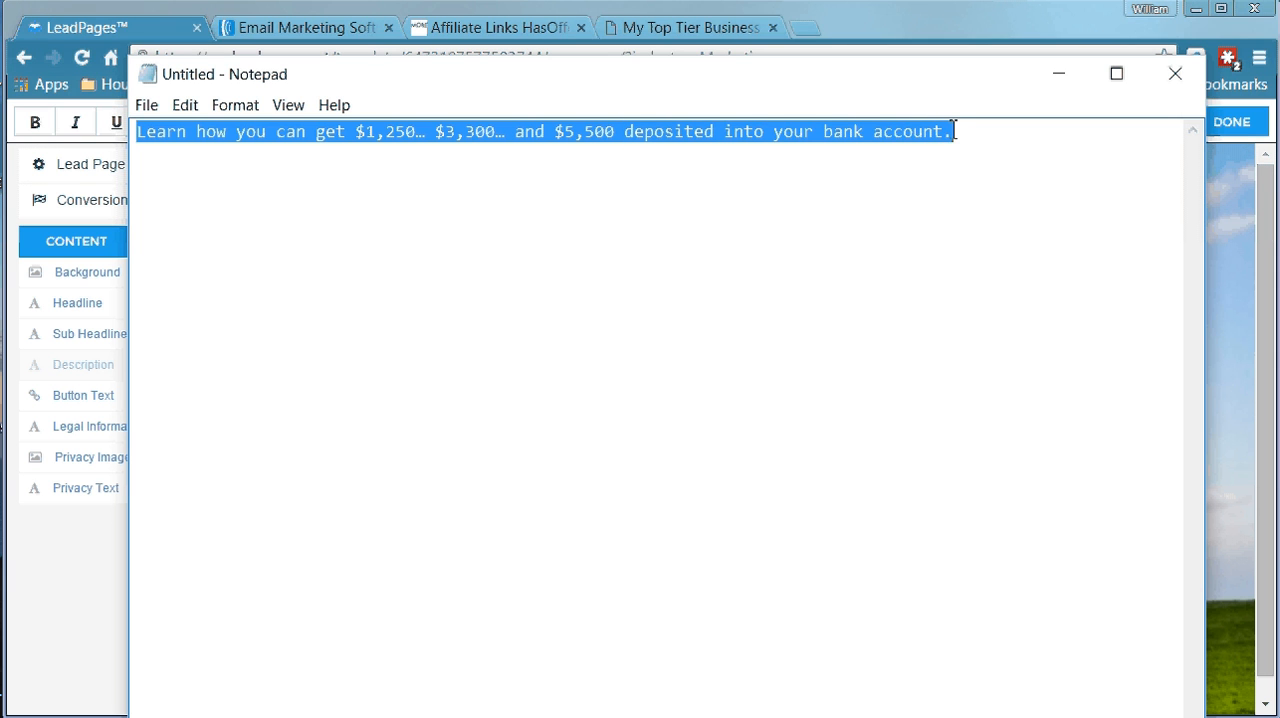
pyautogui.rightClick(883, 138)
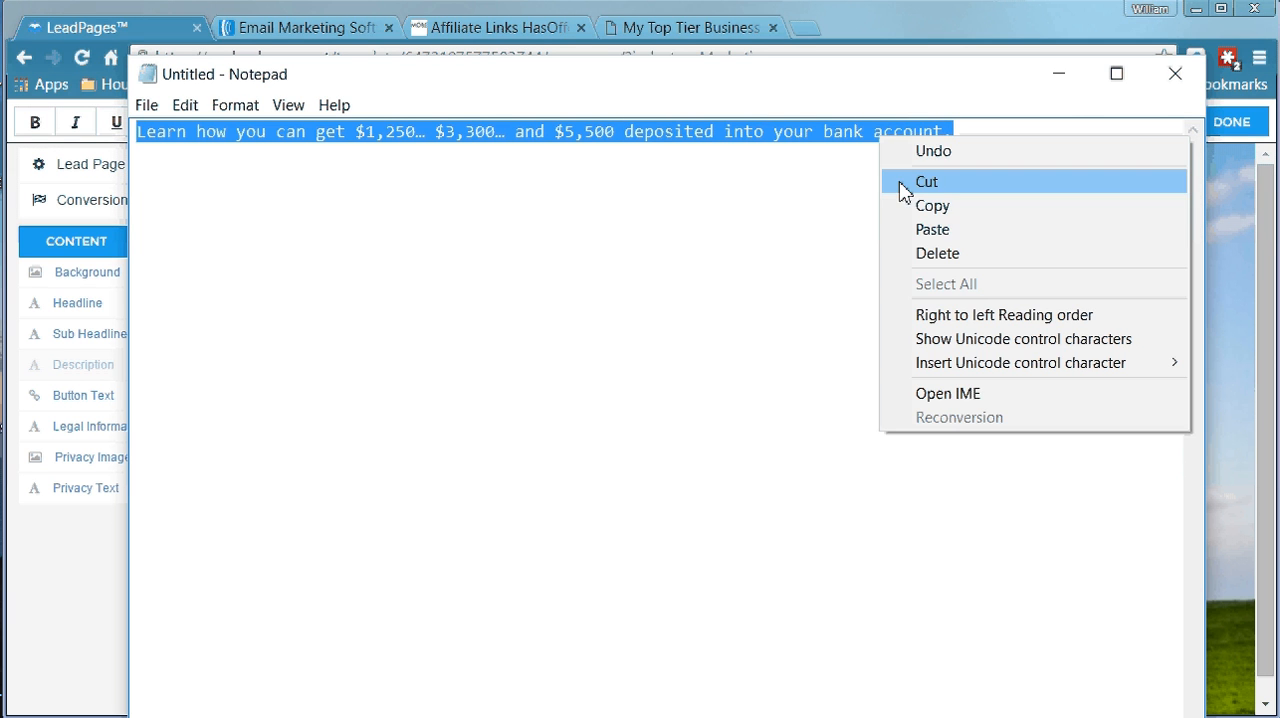
pyautogui.click(912, 203)
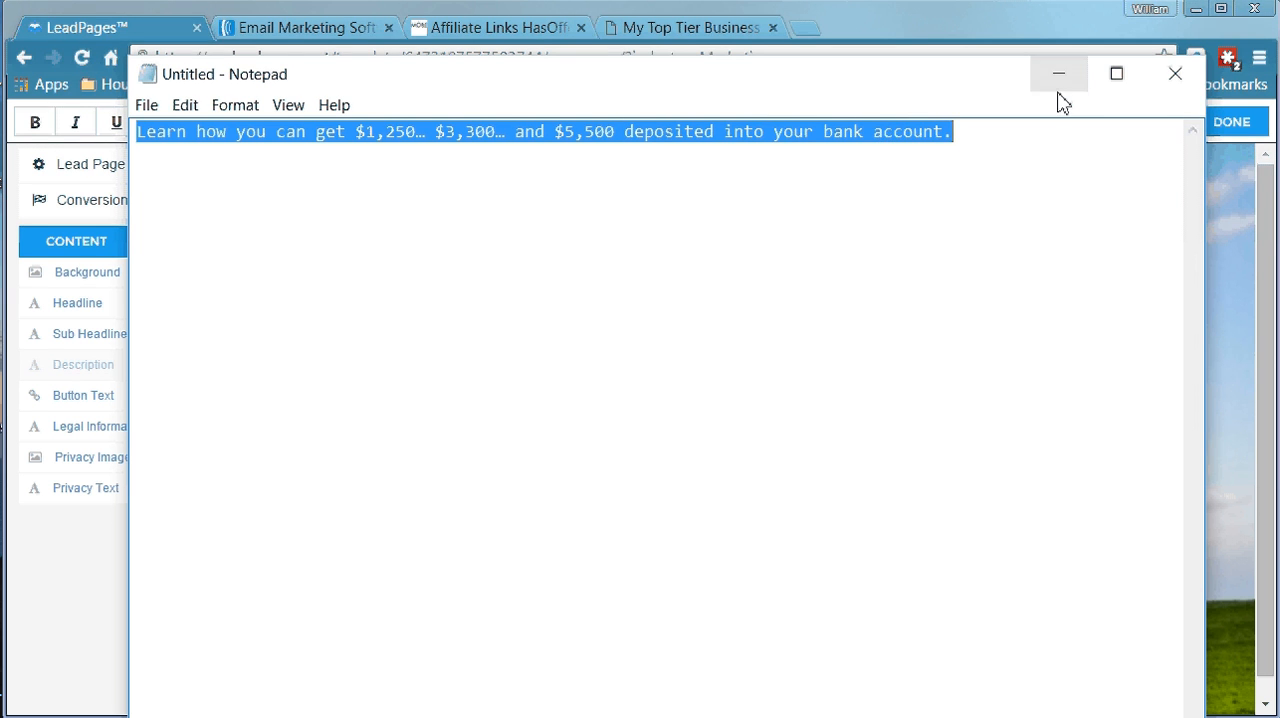
pyautogui.click(1058, 78)
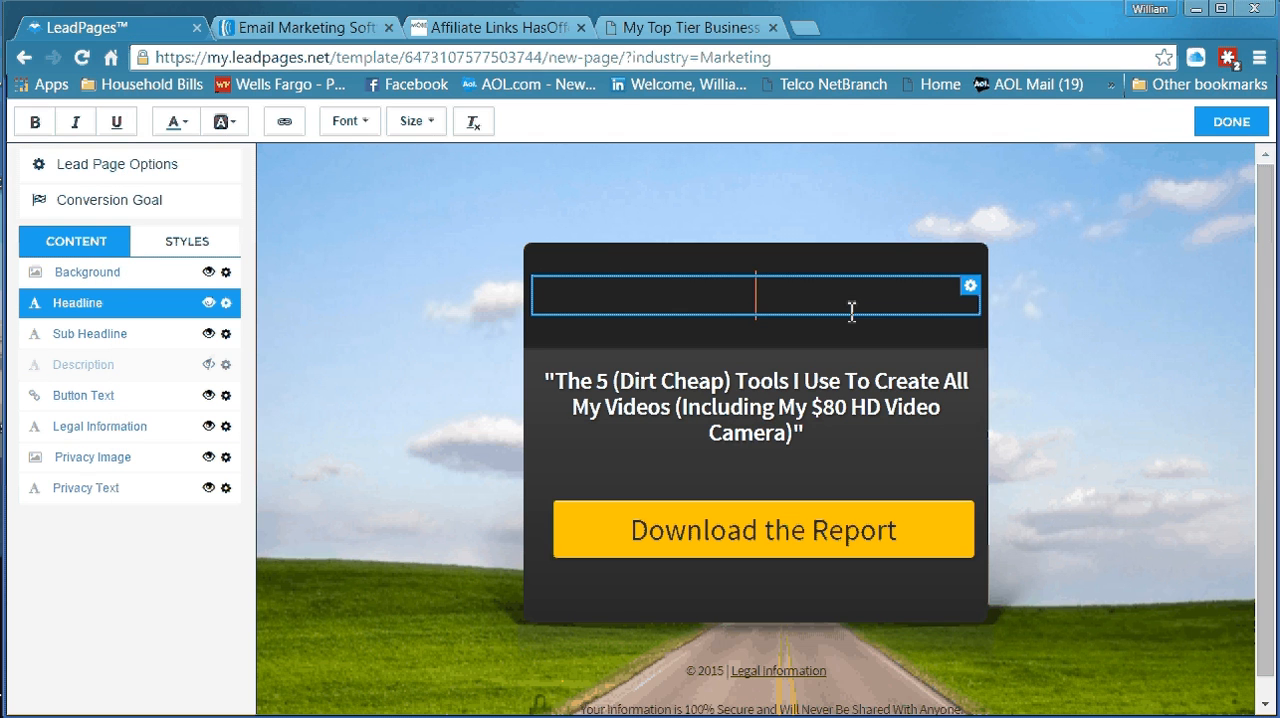
pyautogui.rightClick(724, 302)
pyautogui.click(767, 432)
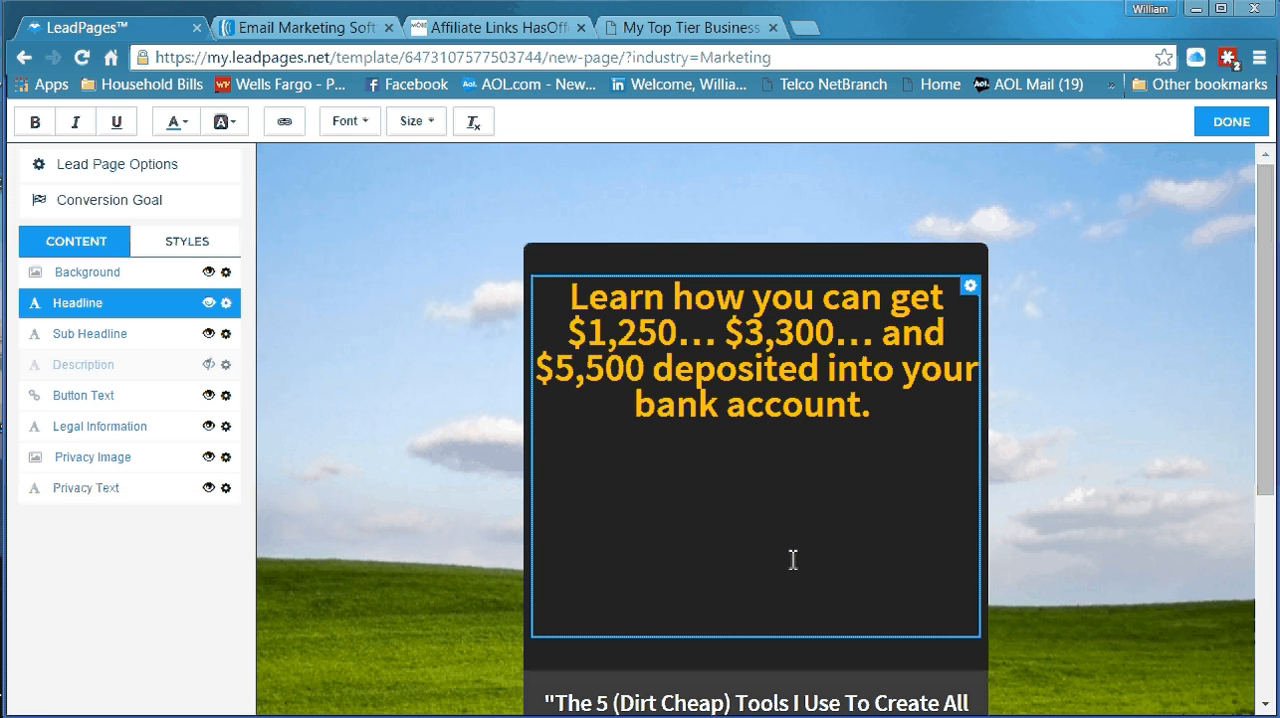
# Remove the blank lines below the pasted text in the Headline element
pyautogui.click(890, 434)
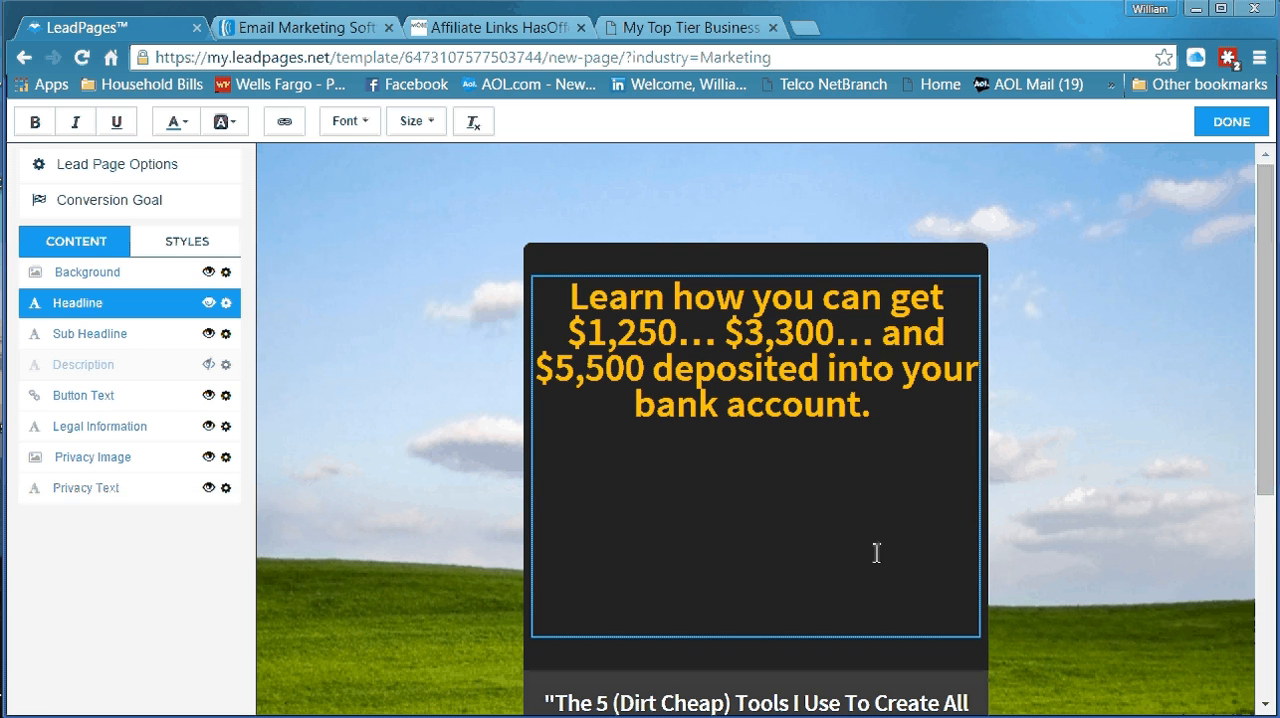
pyautogui.press('BackSpace')
pyautogui.press('Delete')
pyautogui.press('Delete')
pyautogui.press('Delete')
pyautogui.press('Delete')
pyautogui.press('Delete')
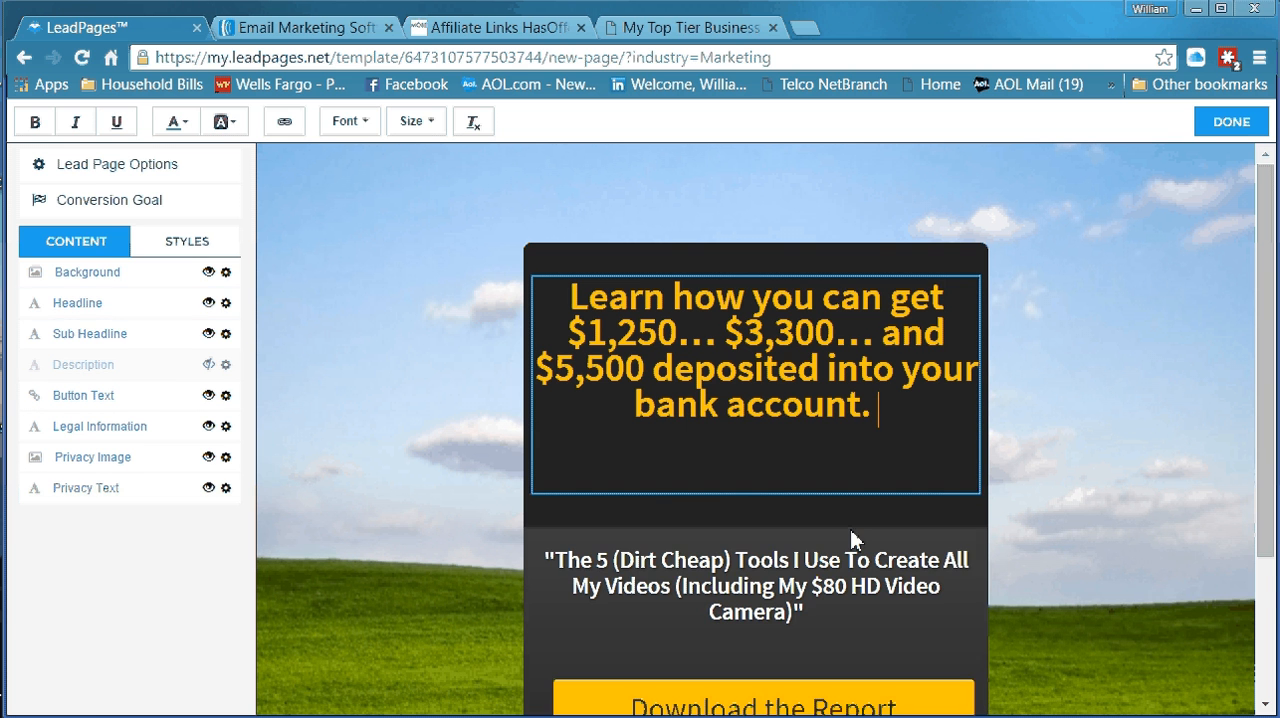
pyautogui.click(849, 532)
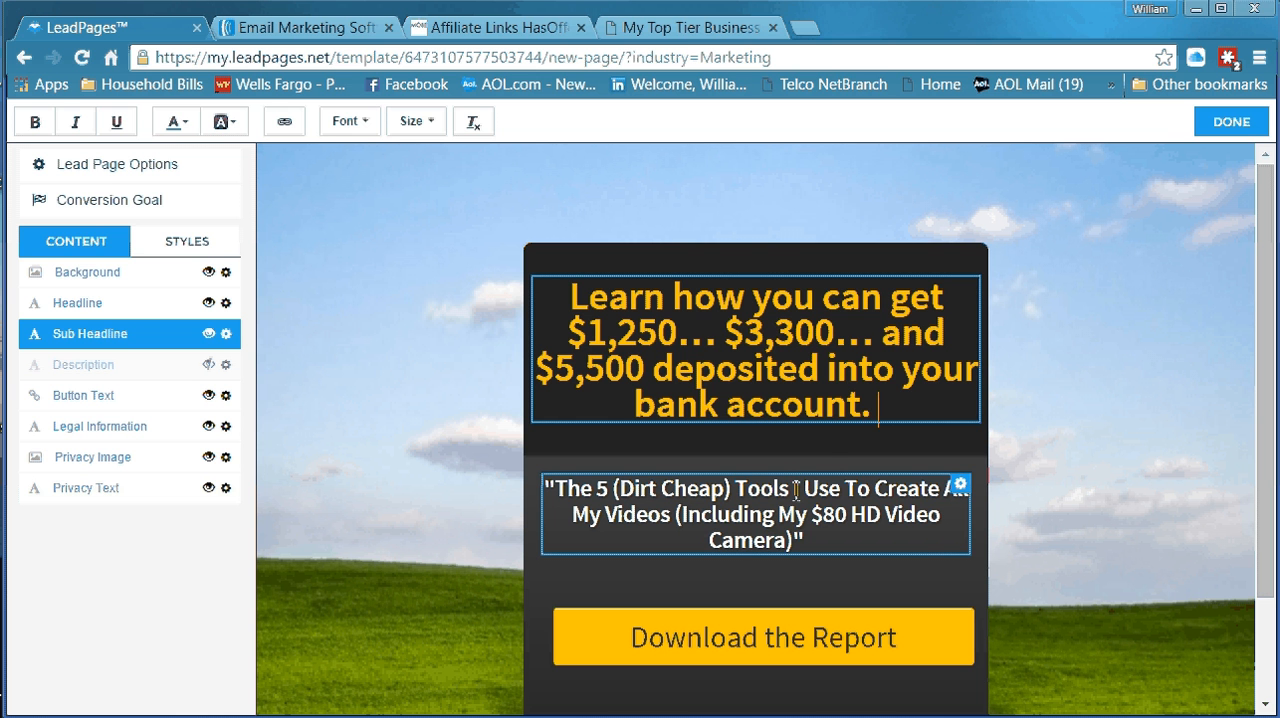
# Shorten the headline by deleting "deposited into your bank account." after "$5,500"
pyautogui.click(679, 315)
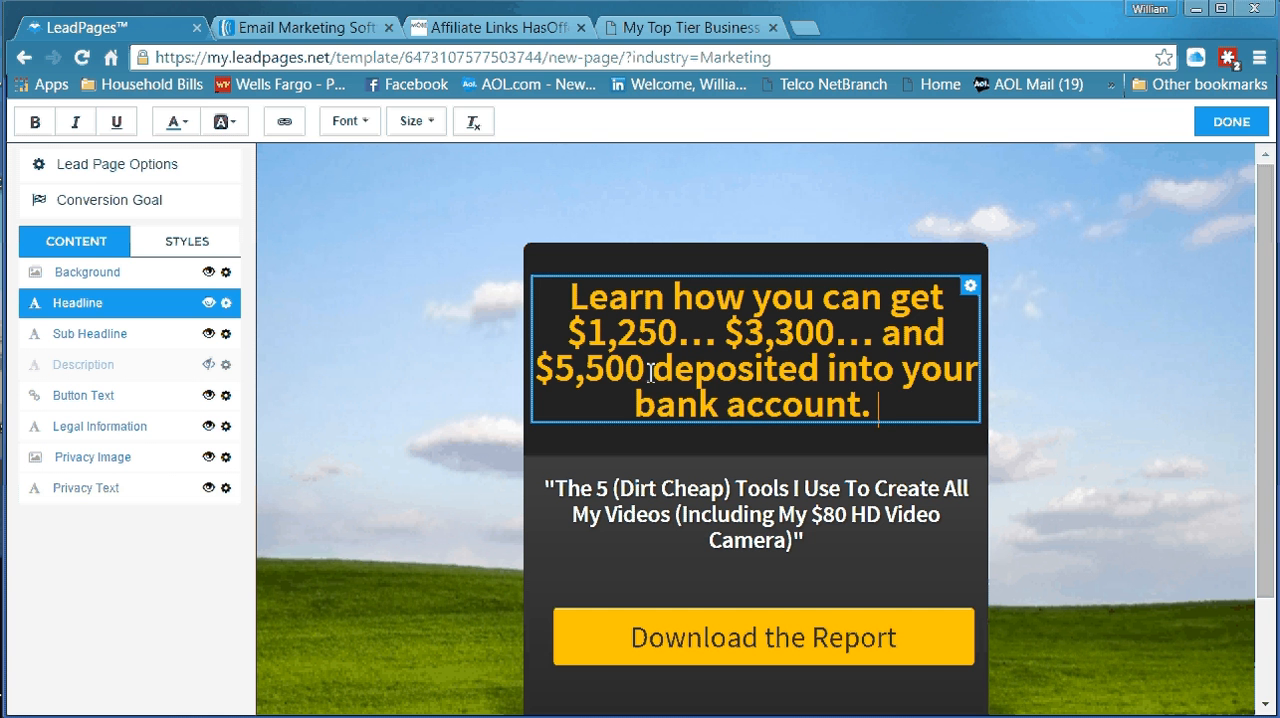
pyautogui.moveTo(651, 373); pyautogui.dragTo(887, 406)
pyautogui.press('BackSpace')
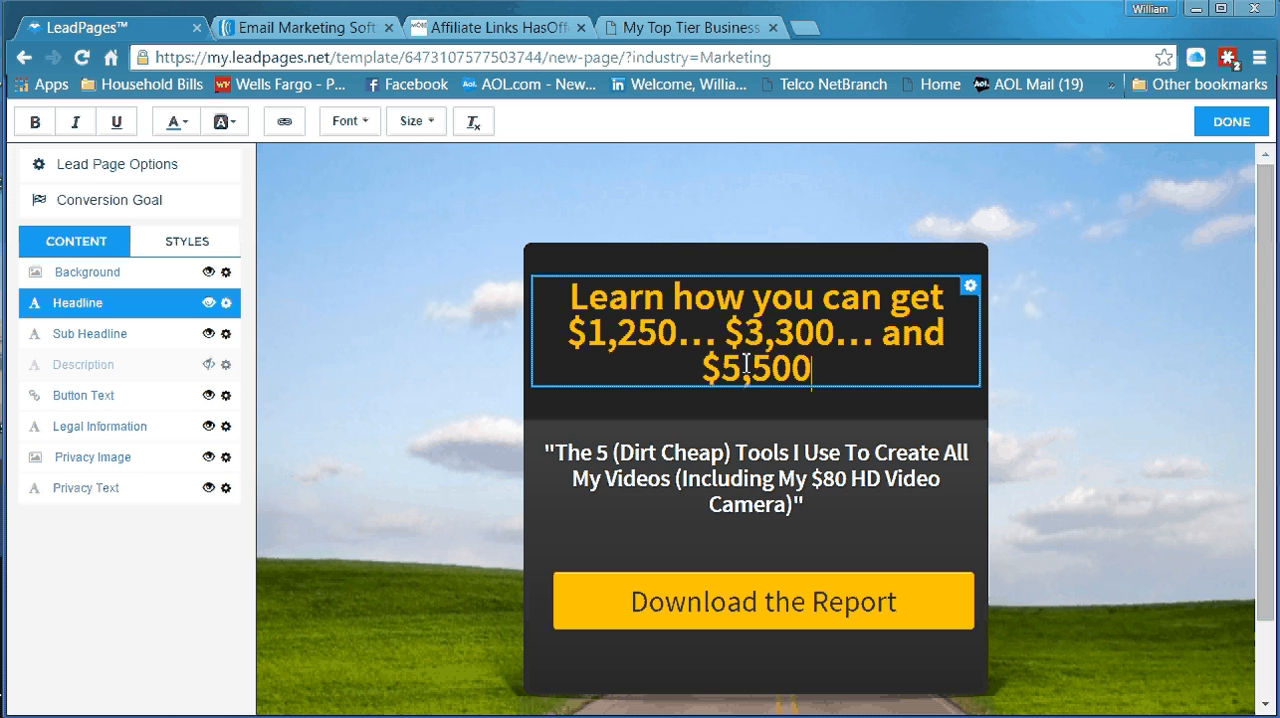
# Try font sizes 14 and 24 on the entire headline text, settling on size 26
pyautogui.click(574, 300)
pyautogui.moveTo(574, 300); pyautogui.dragTo(840, 364)
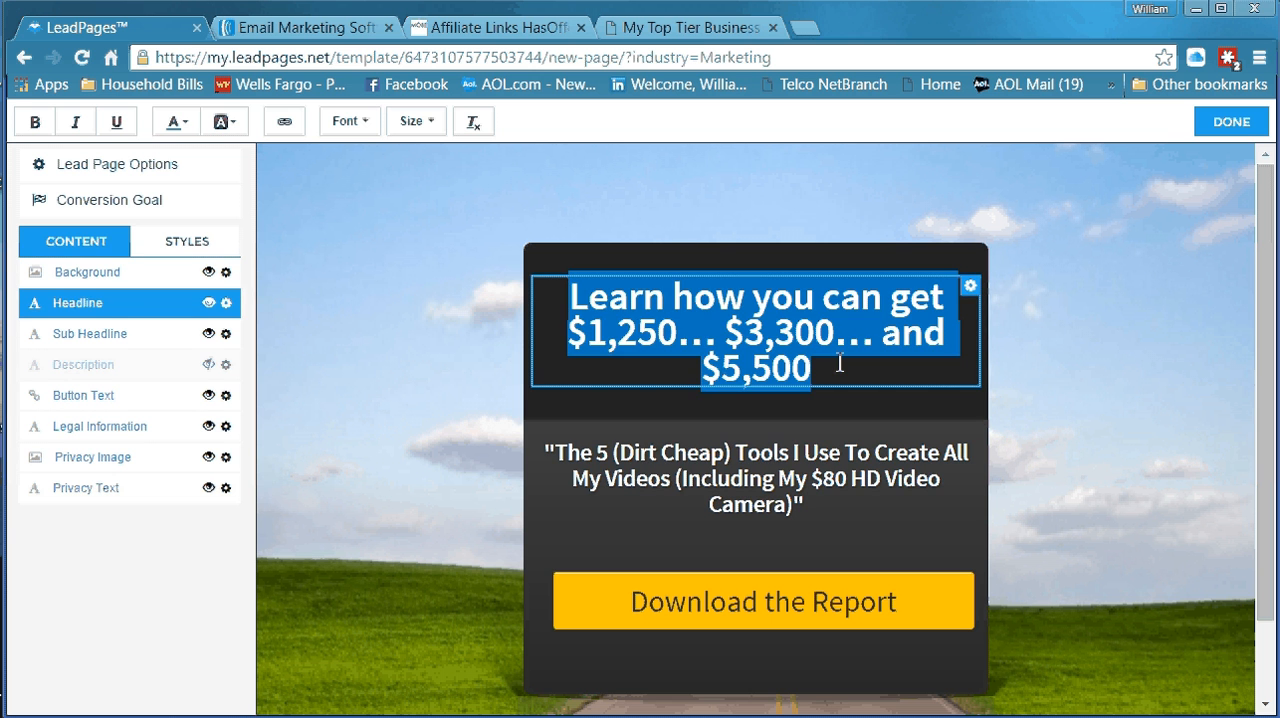
pyautogui.click(362, 136)
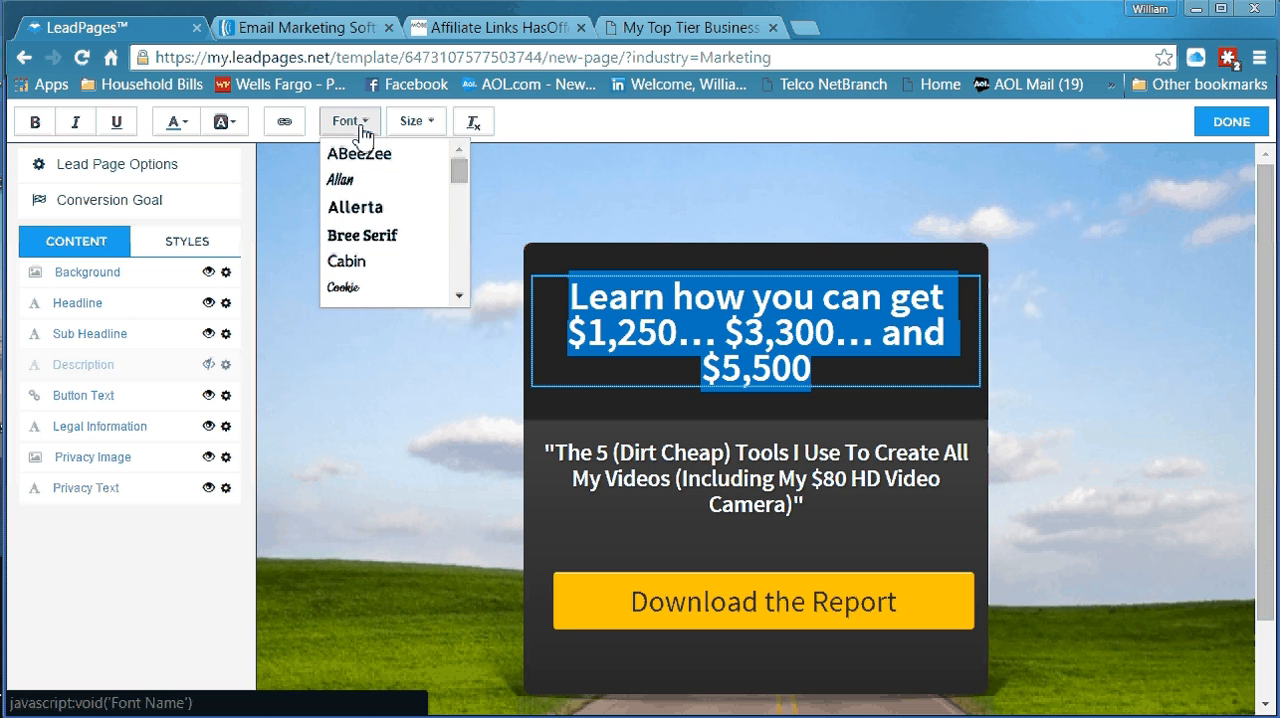
pyautogui.click(429, 138)
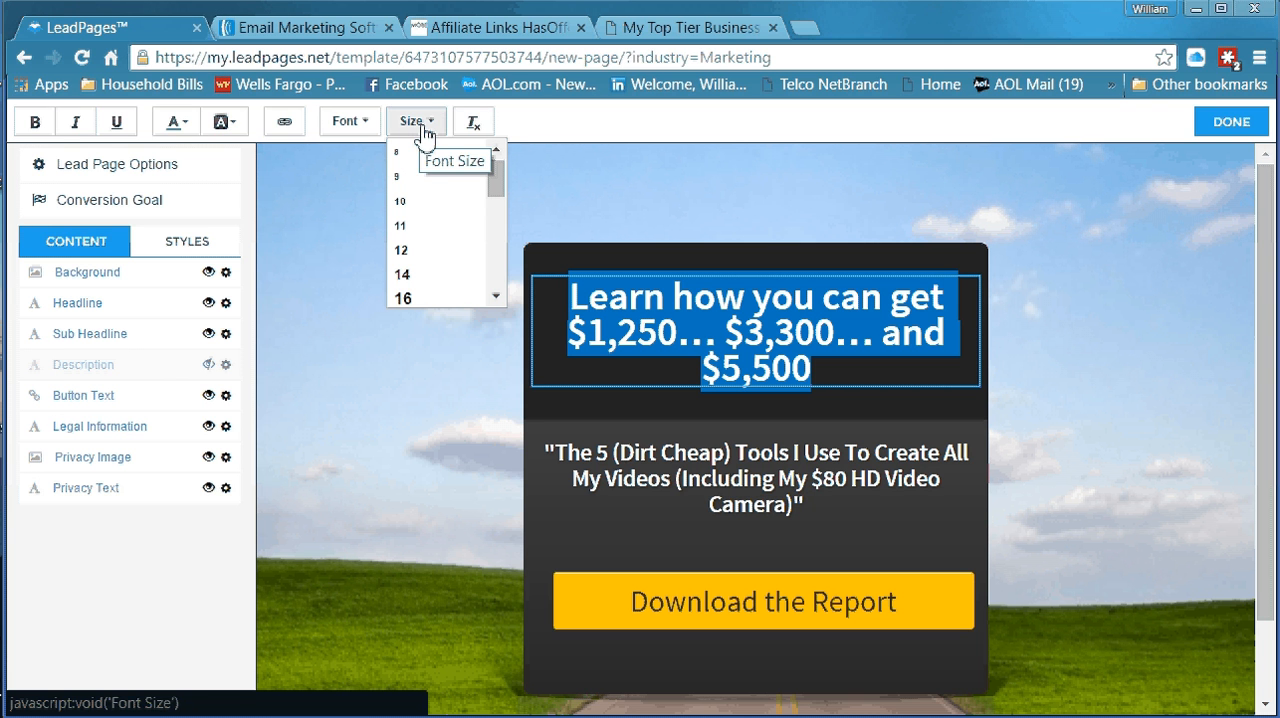
pyautogui.click(421, 282)
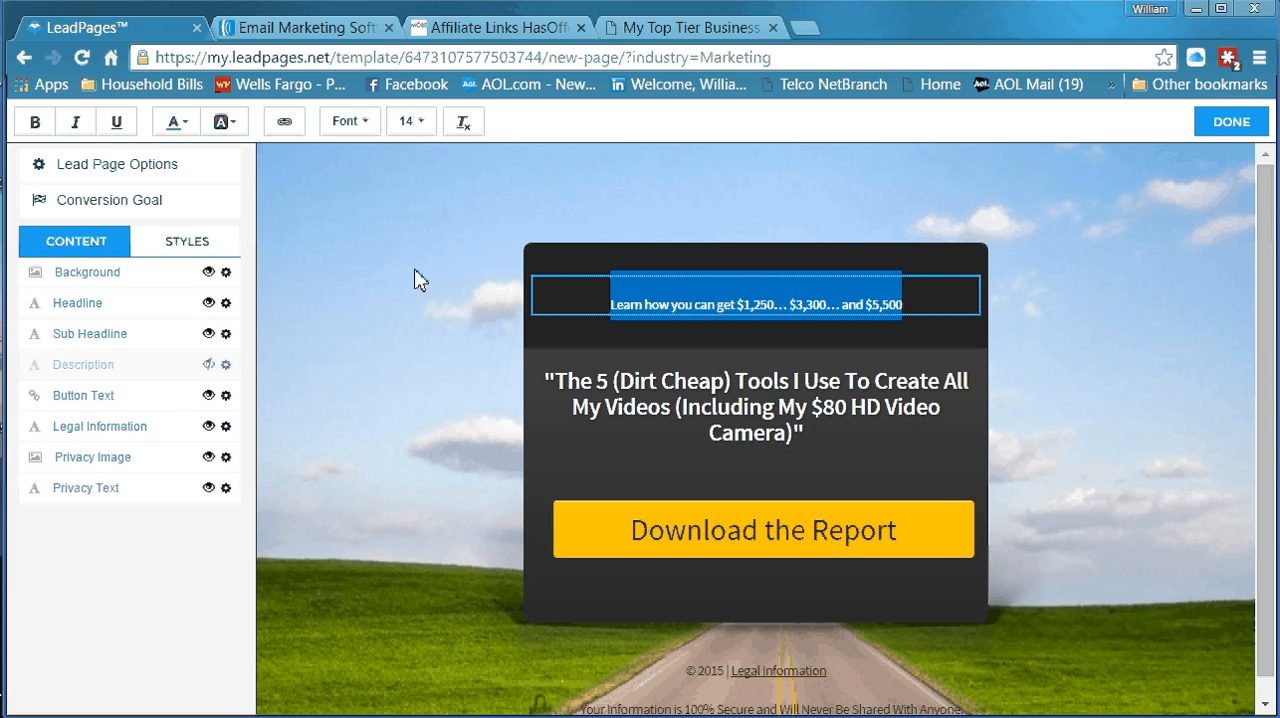
pyautogui.click(421, 143)
pyautogui.scroll(-3, 433, 215)
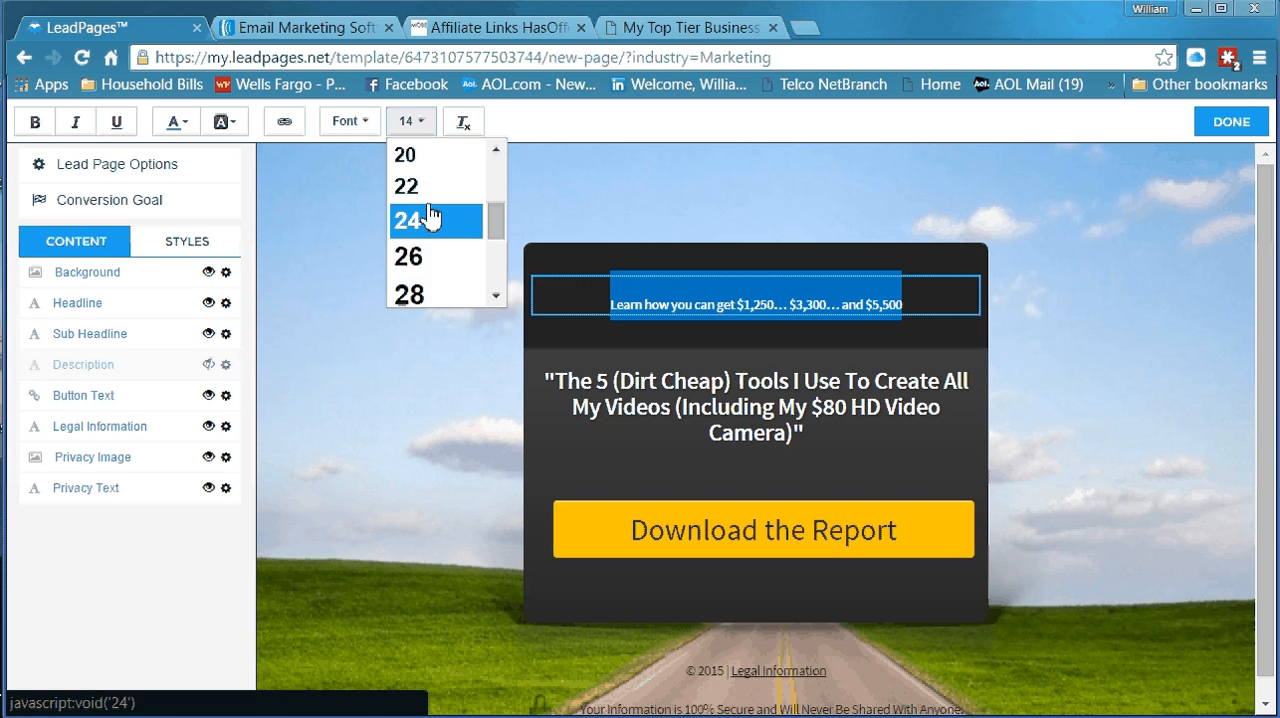
pyautogui.click(428, 222)
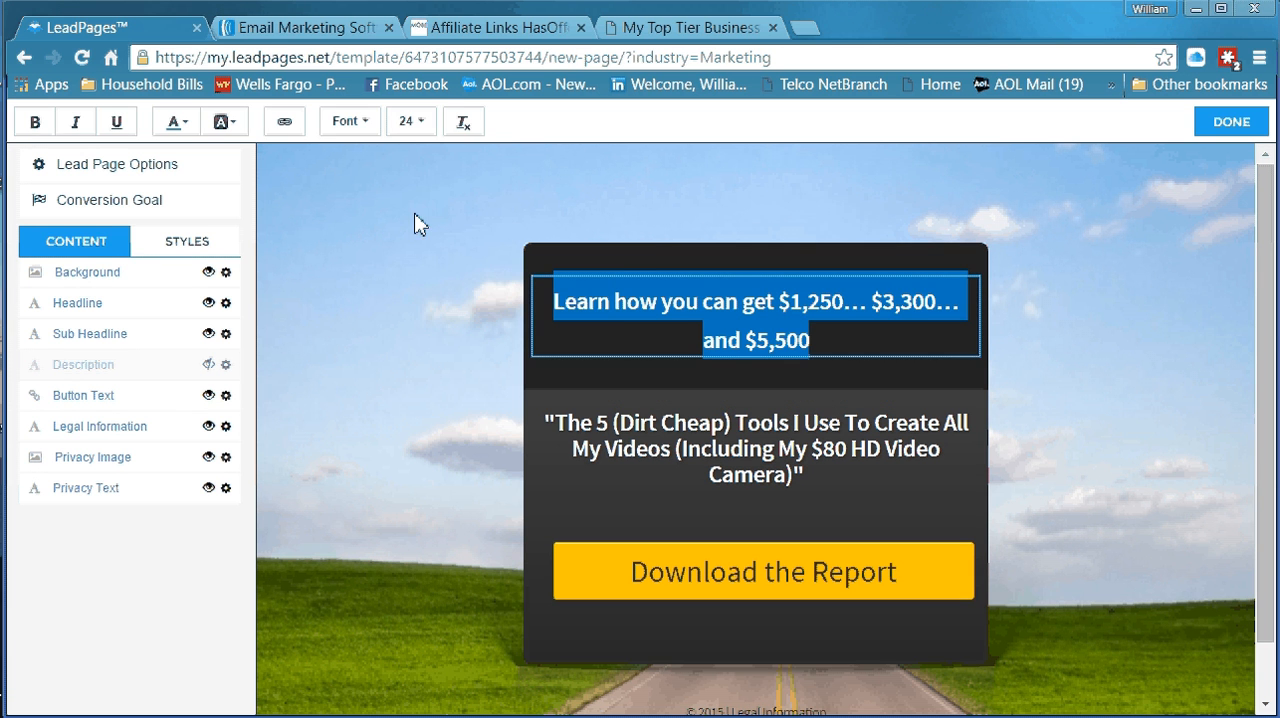
pyautogui.click(411, 121)
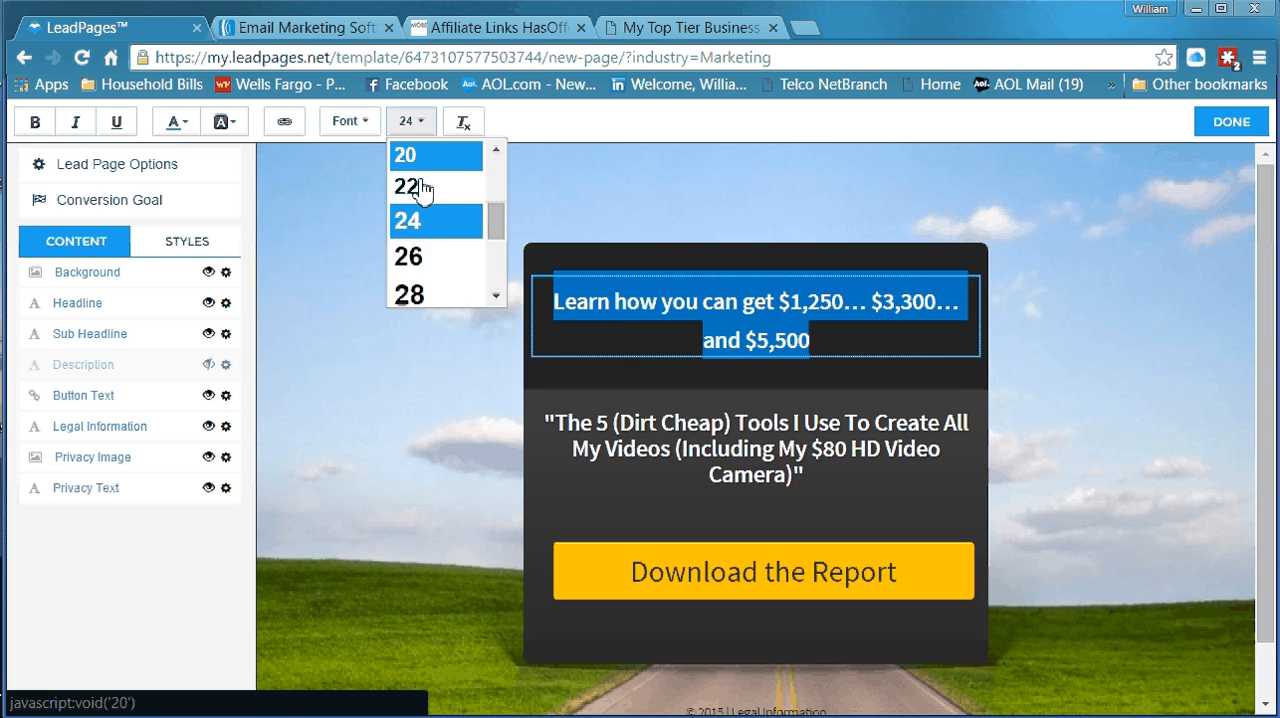
pyautogui.click(428, 258)
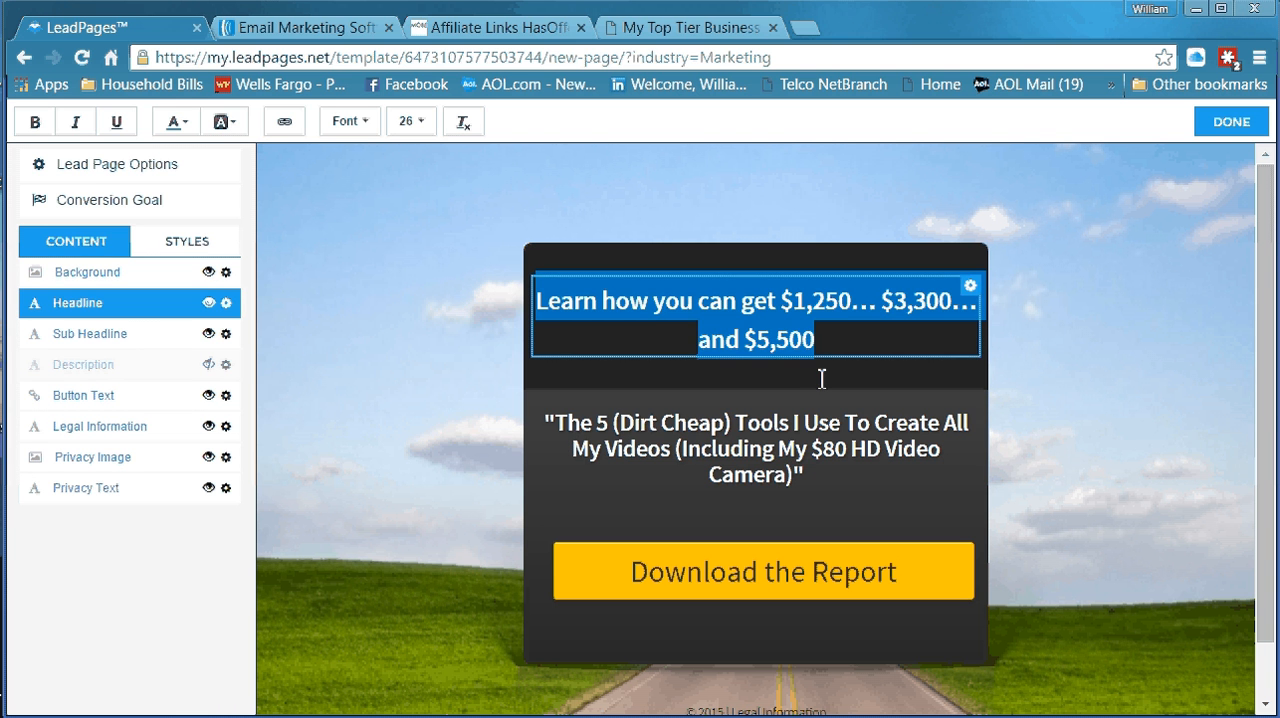
pyautogui.click(859, 342)
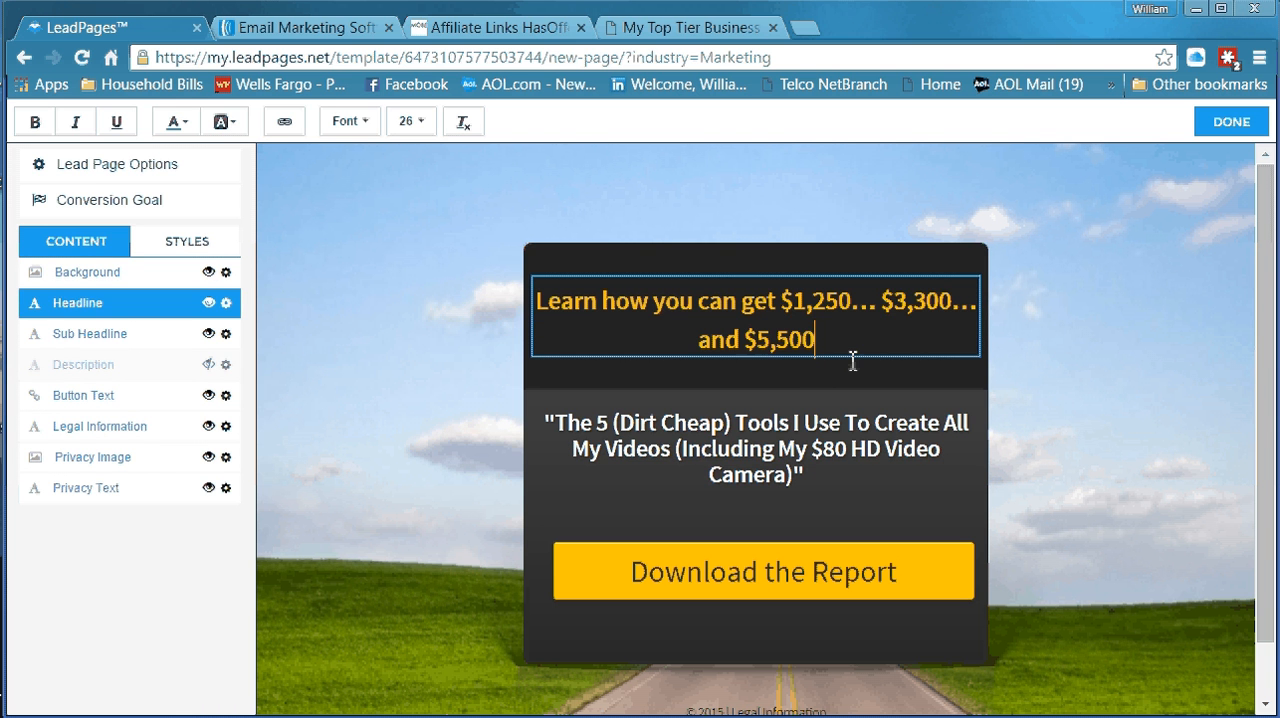
# Examine the MOBE sales letter for wording that could replace the Sub Headline text
pyautogui.doubleClick(561, 428)
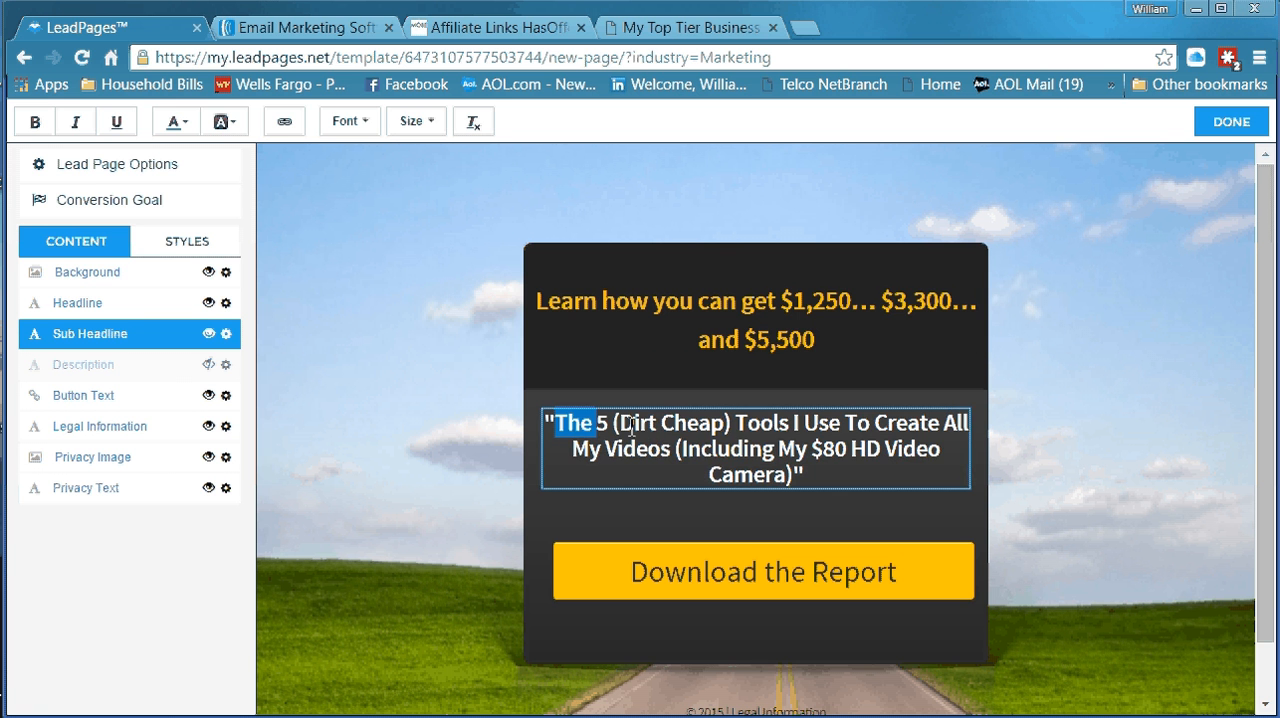
pyautogui.moveTo(632, 428); pyautogui.dragTo(798, 476)
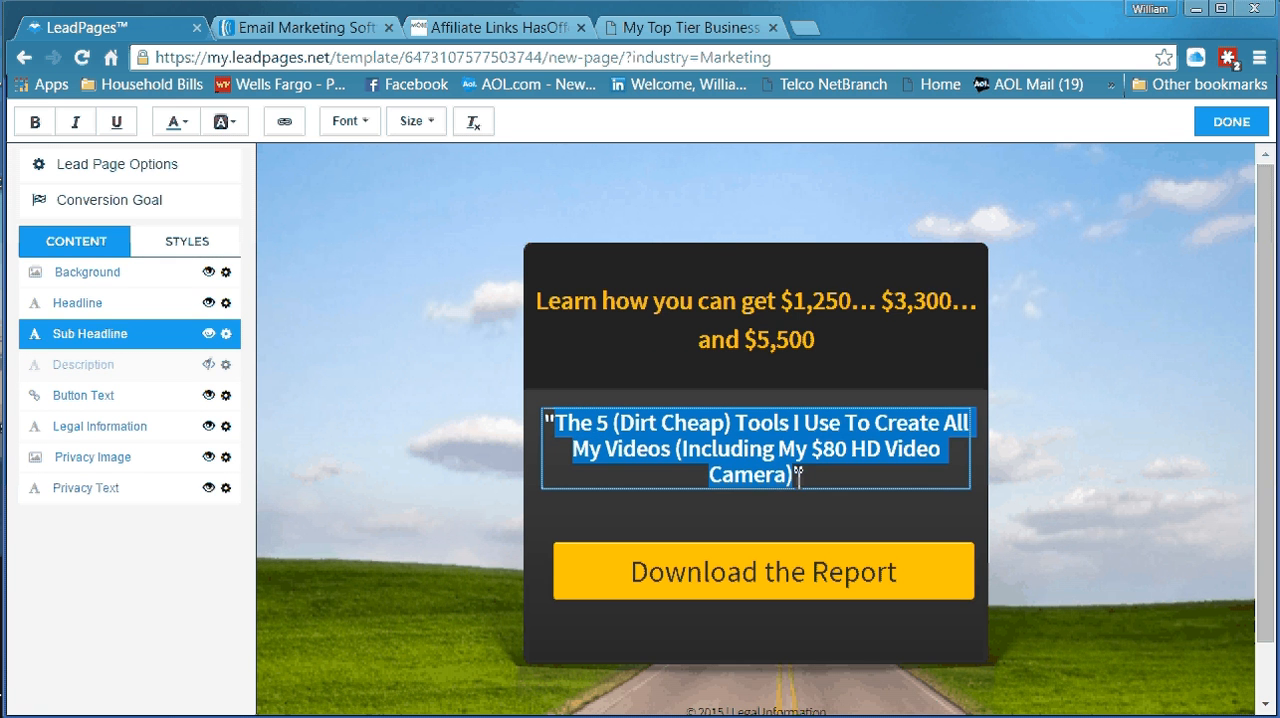
pyautogui.click(648, 37)
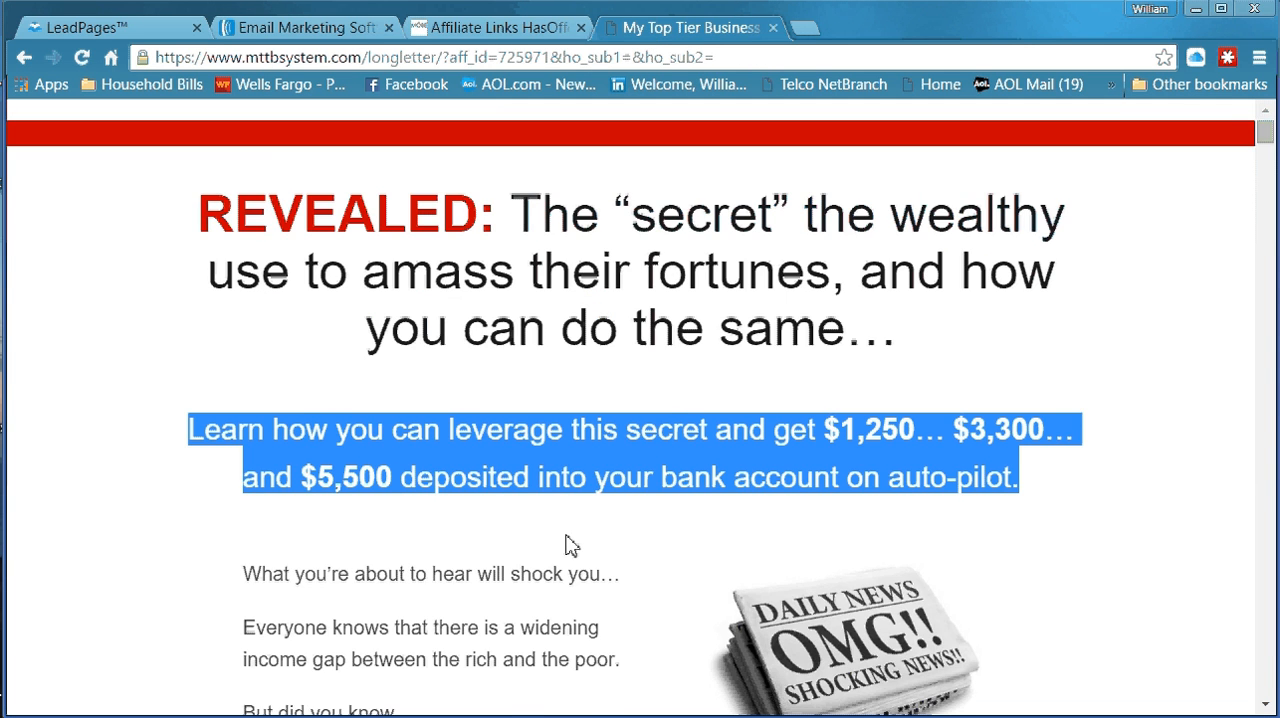
pyautogui.scroll(-3, 566, 540)
pyautogui.scroll(3, 570, 530)
pyautogui.scroll(-10, 566, 540)
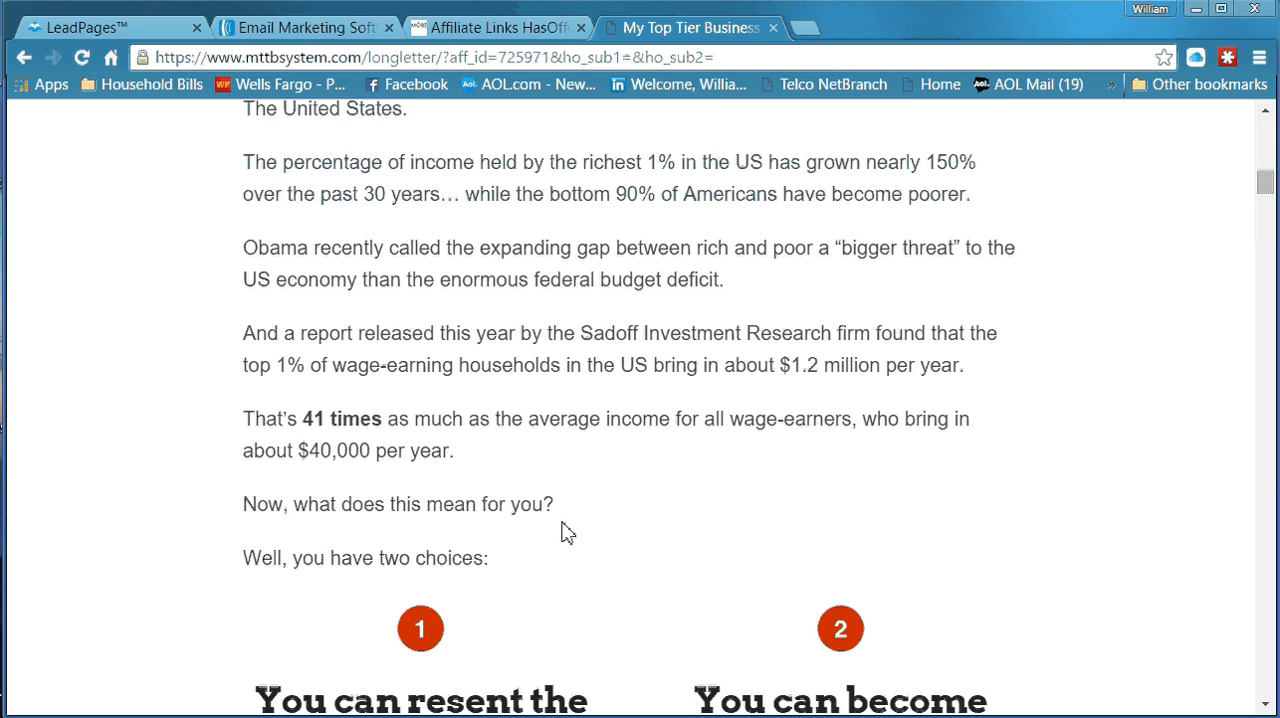
pyautogui.scroll(-8, 566, 533)
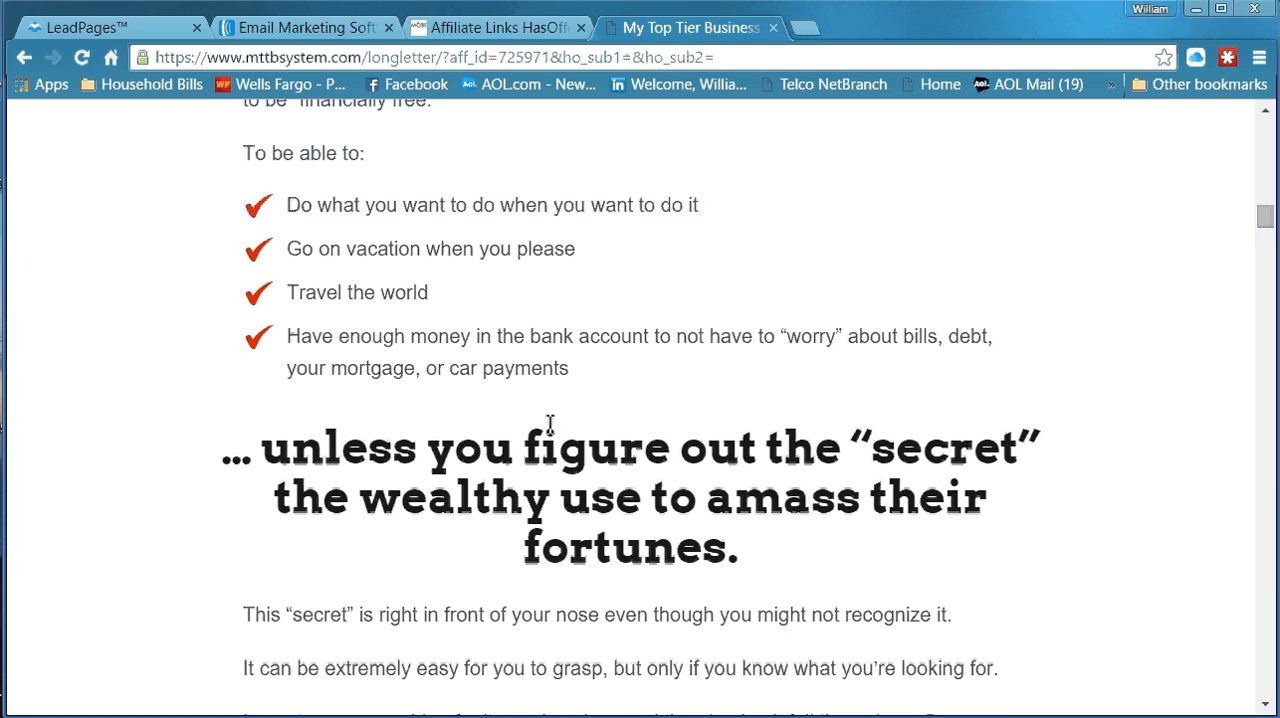
pyautogui.scroll(-1, 530, 422)
pyautogui.scroll(-11, 516, 420)
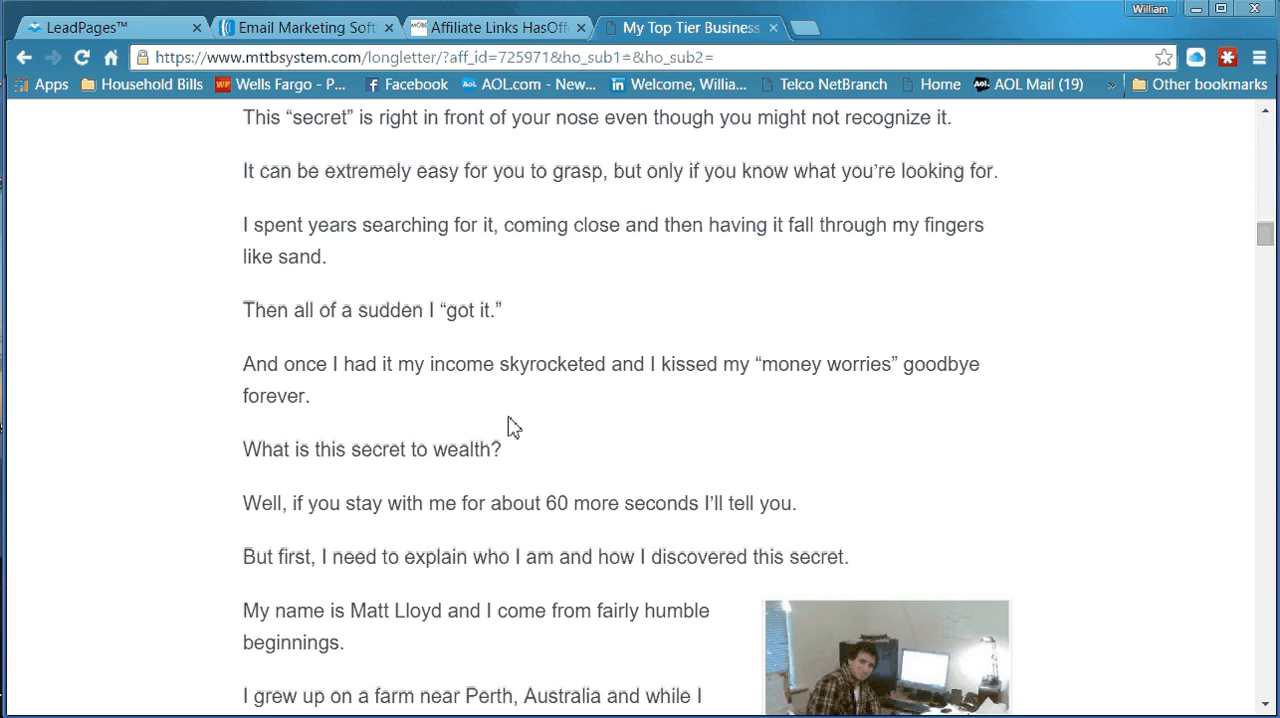
pyautogui.scroll(-5, 509, 425)
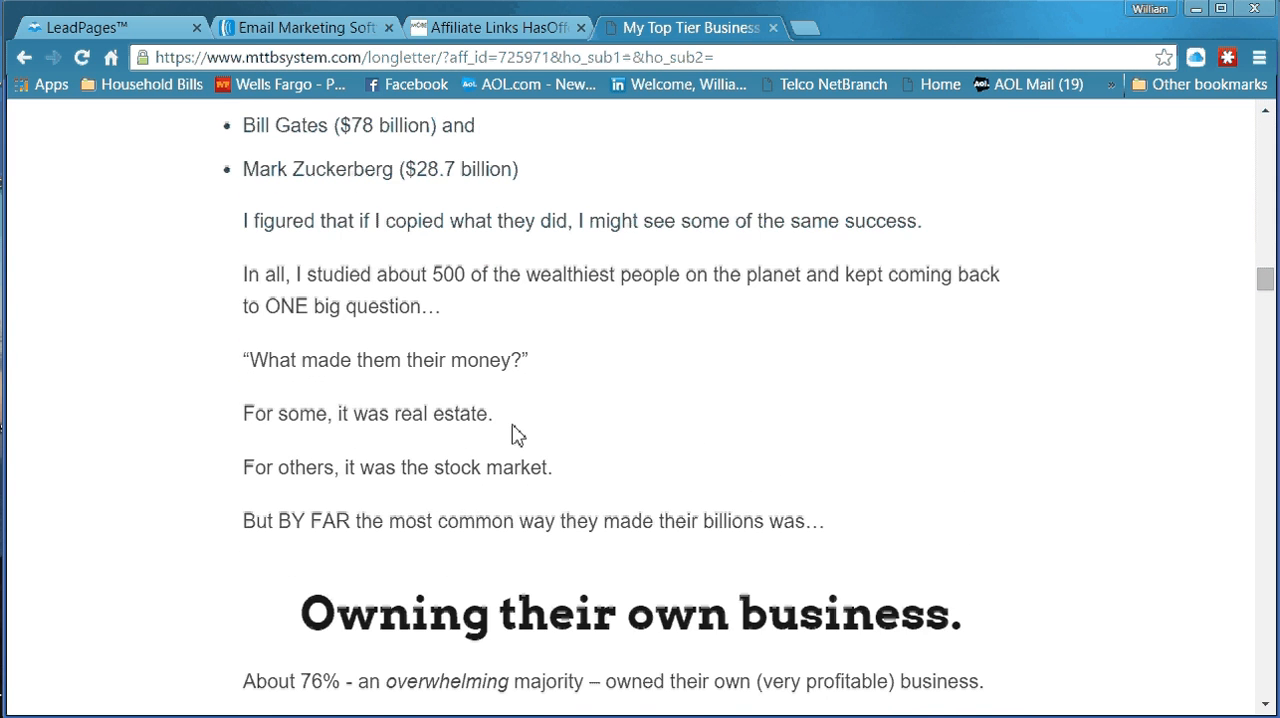
pyautogui.scroll(10, 512, 432)
pyautogui.scroll(20, 517, 422)
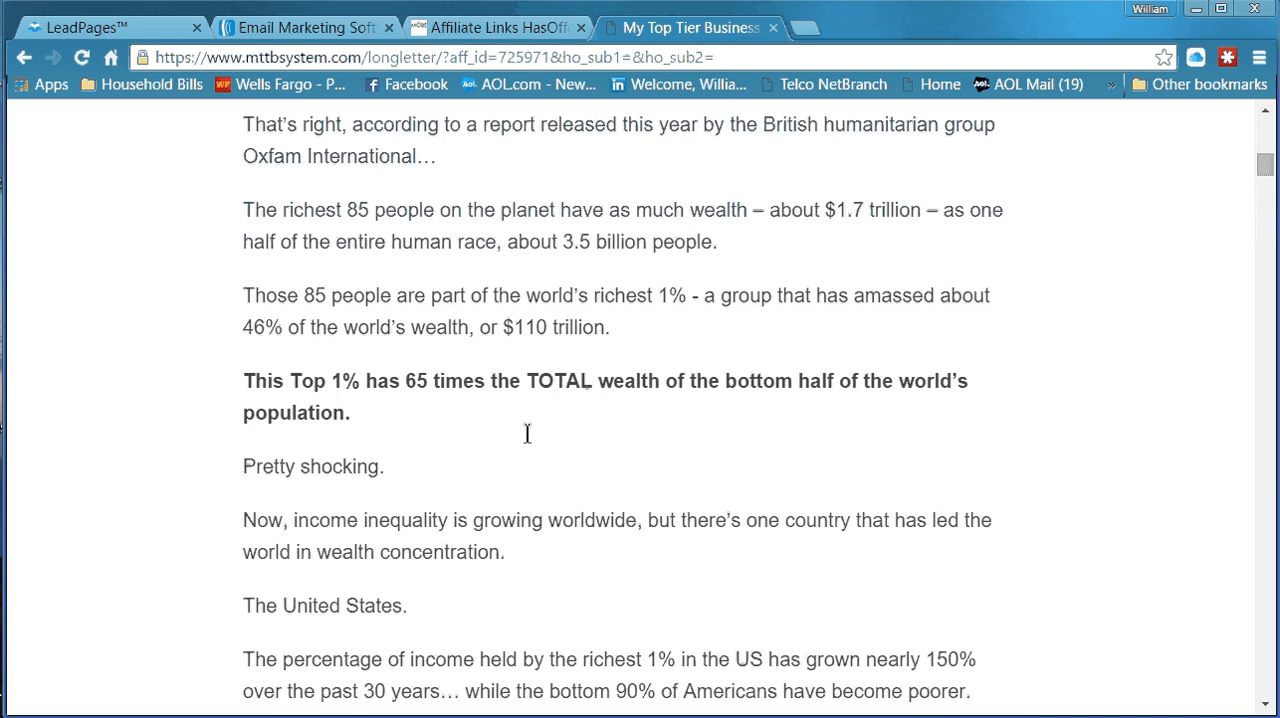
pyautogui.tripleClick(527, 432)
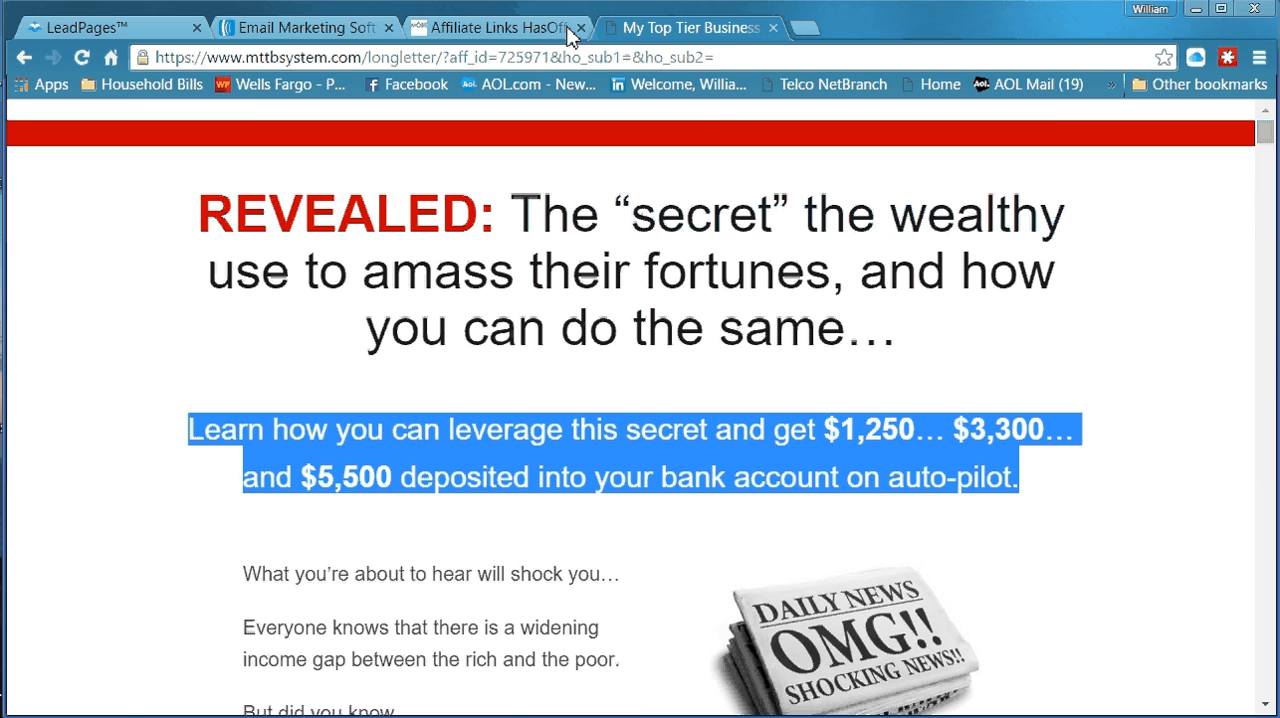
# Copy the My Top Tier Business Opt-In Page Link from the MOBE affiliate links page
pyautogui.click(566, 31)
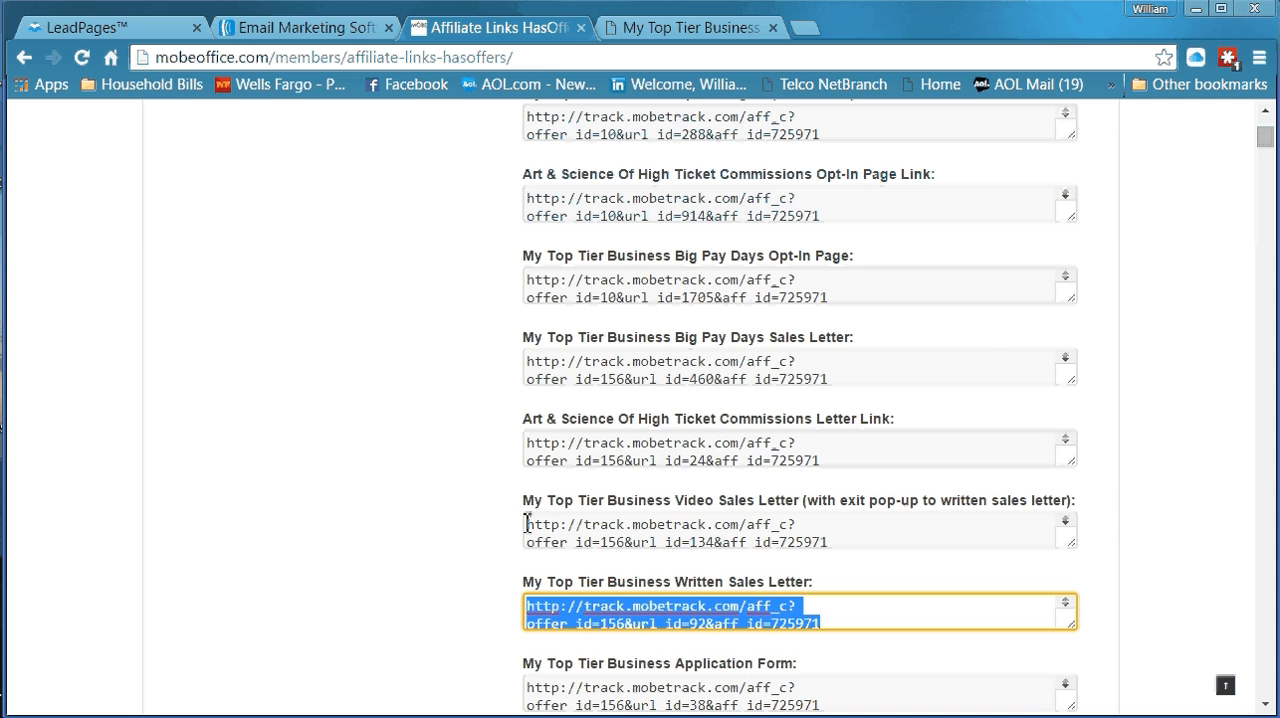
pyautogui.scroll(3, 406, 517)
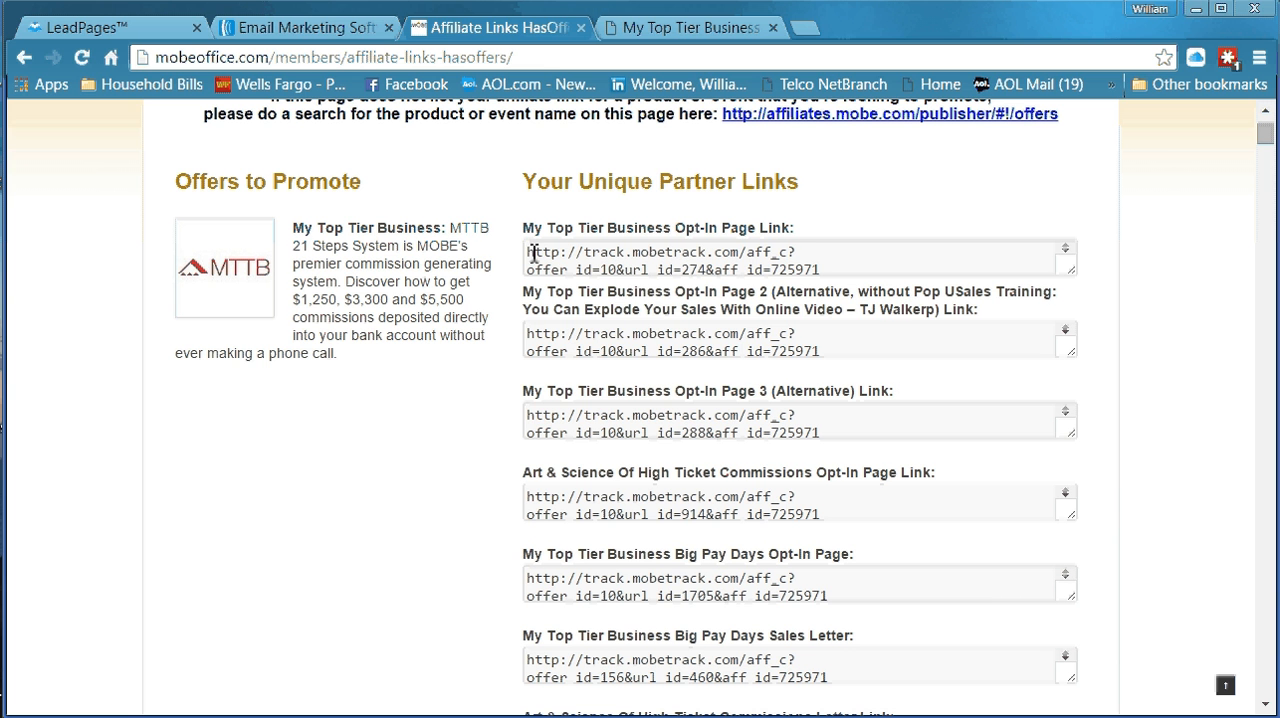
pyautogui.moveTo(527, 252); pyautogui.dragTo(833, 270)
pyautogui.rightClick(751, 259)
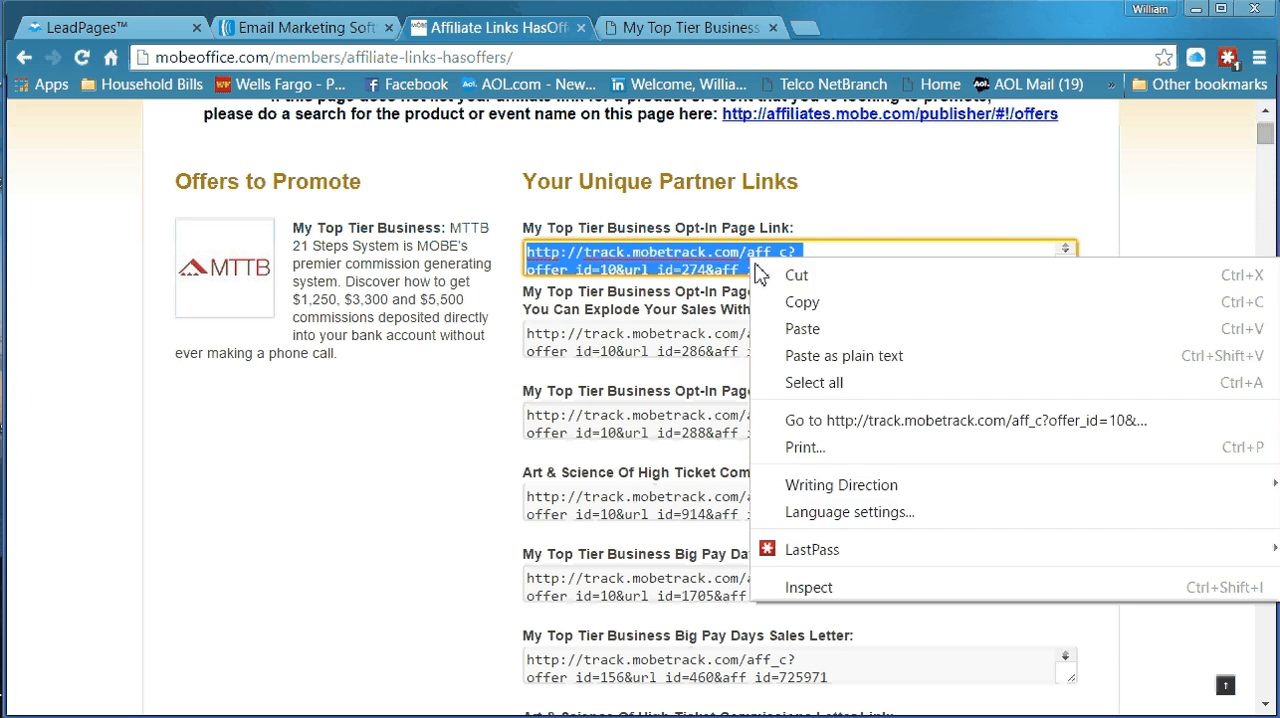
pyautogui.click(781, 305)
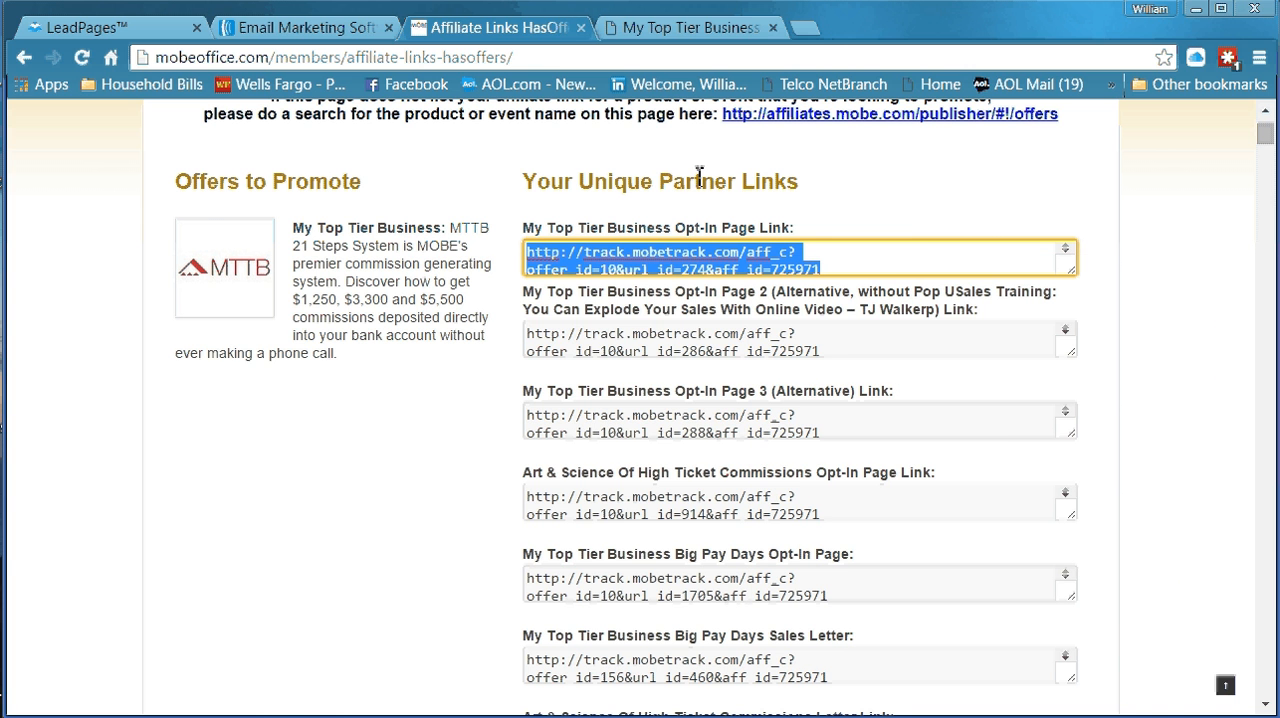
# Load the copied opt-in page link in place of the sales letter, agreeing to leave it, and look through the page for usable copy
pyautogui.click(688, 34)
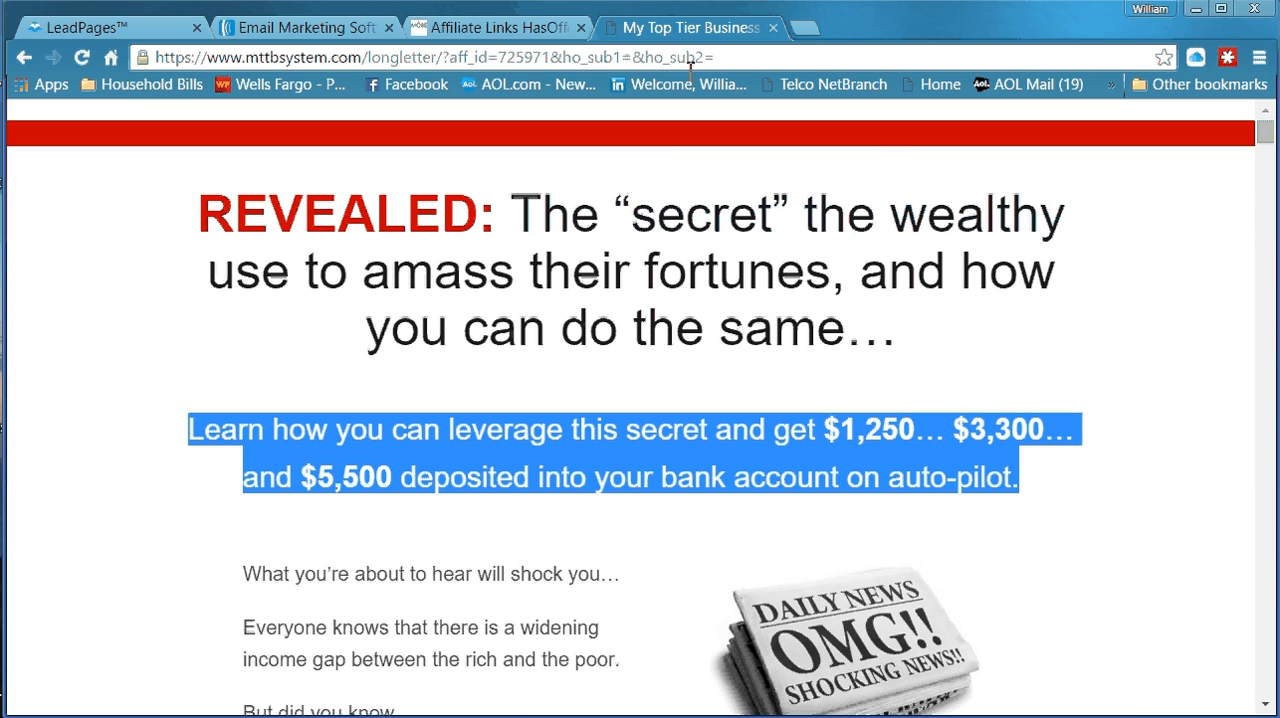
pyautogui.rightClick(649, 60)
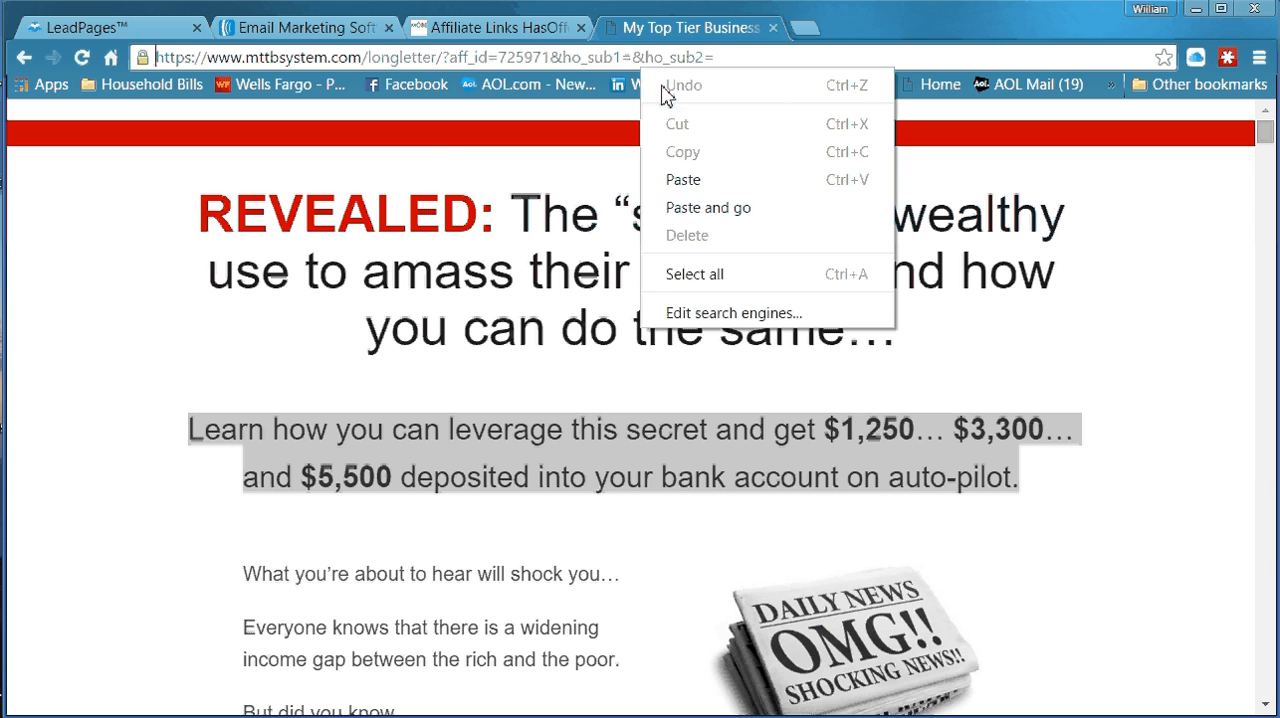
pyautogui.click(686, 206)
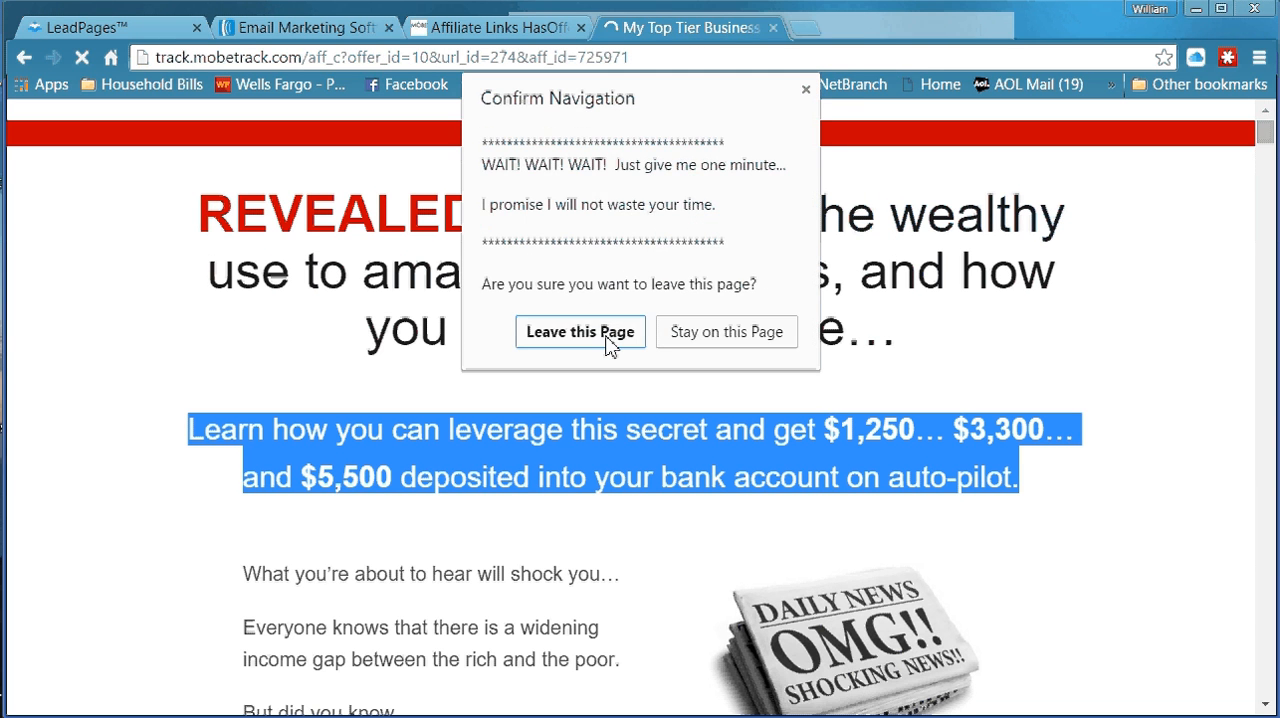
pyautogui.click(610, 334)
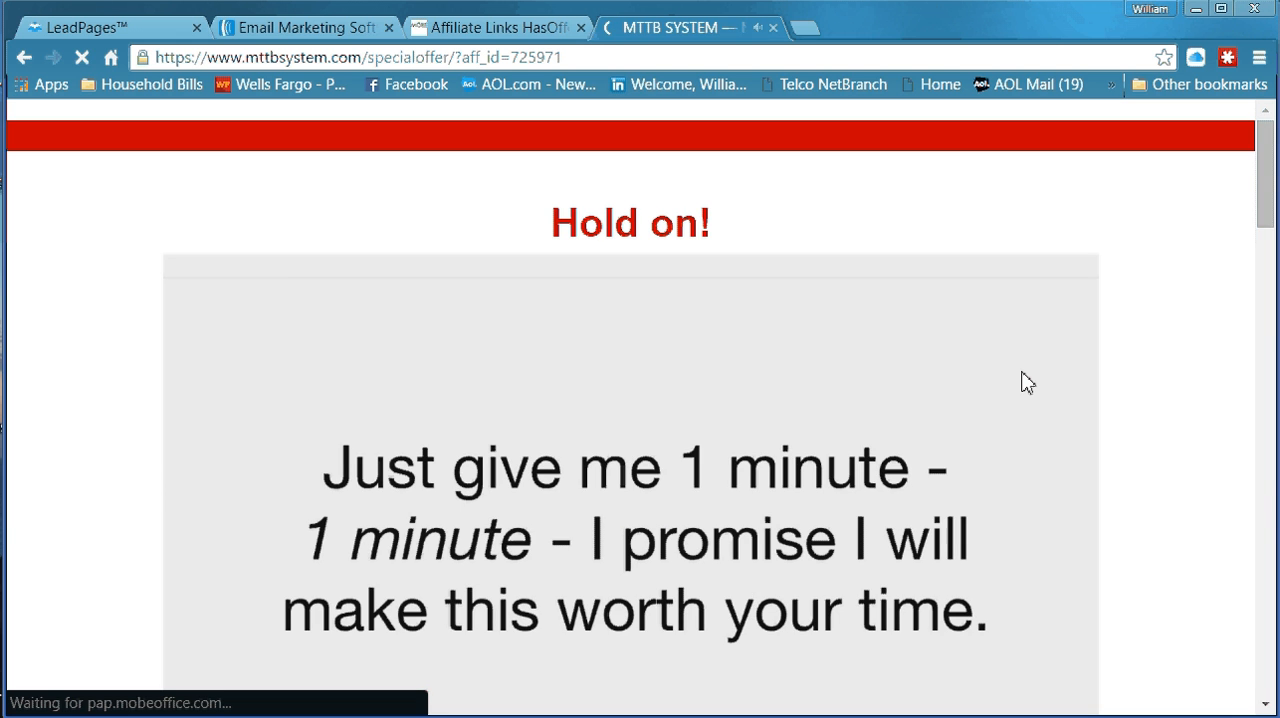
pyautogui.scroll(-4, 1100, 372)
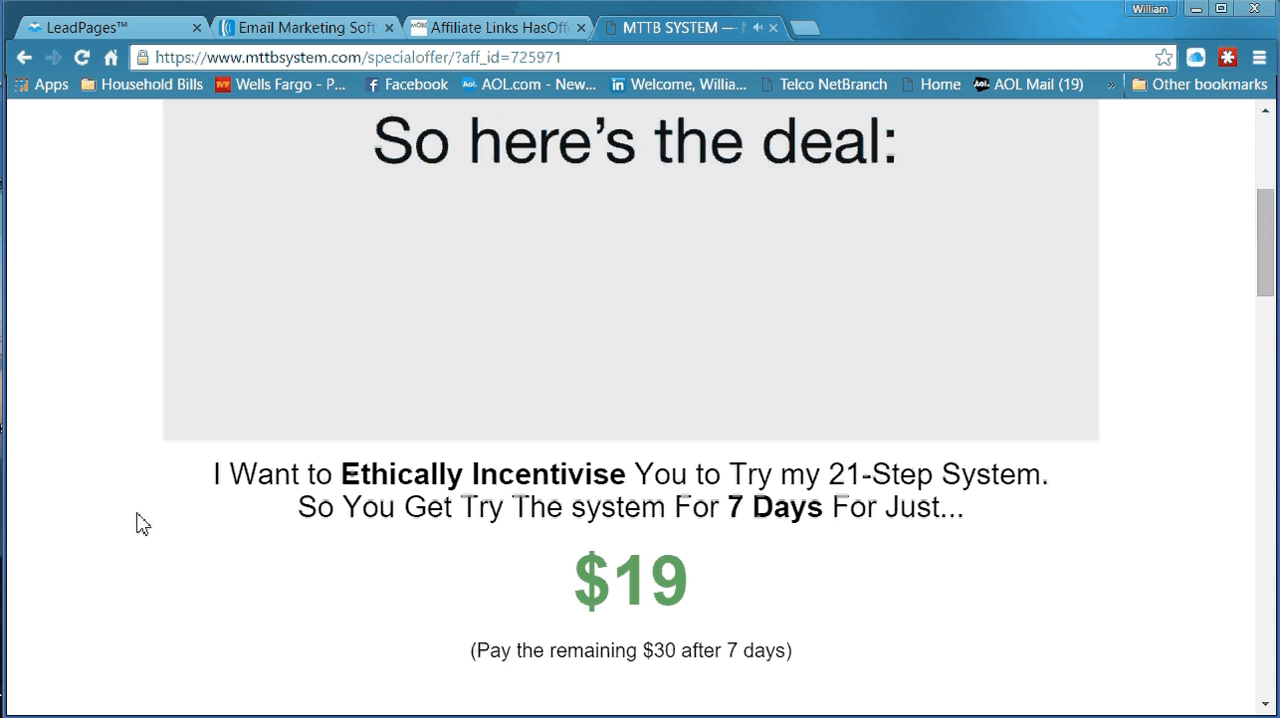
pyautogui.scroll(4, 140, 520)
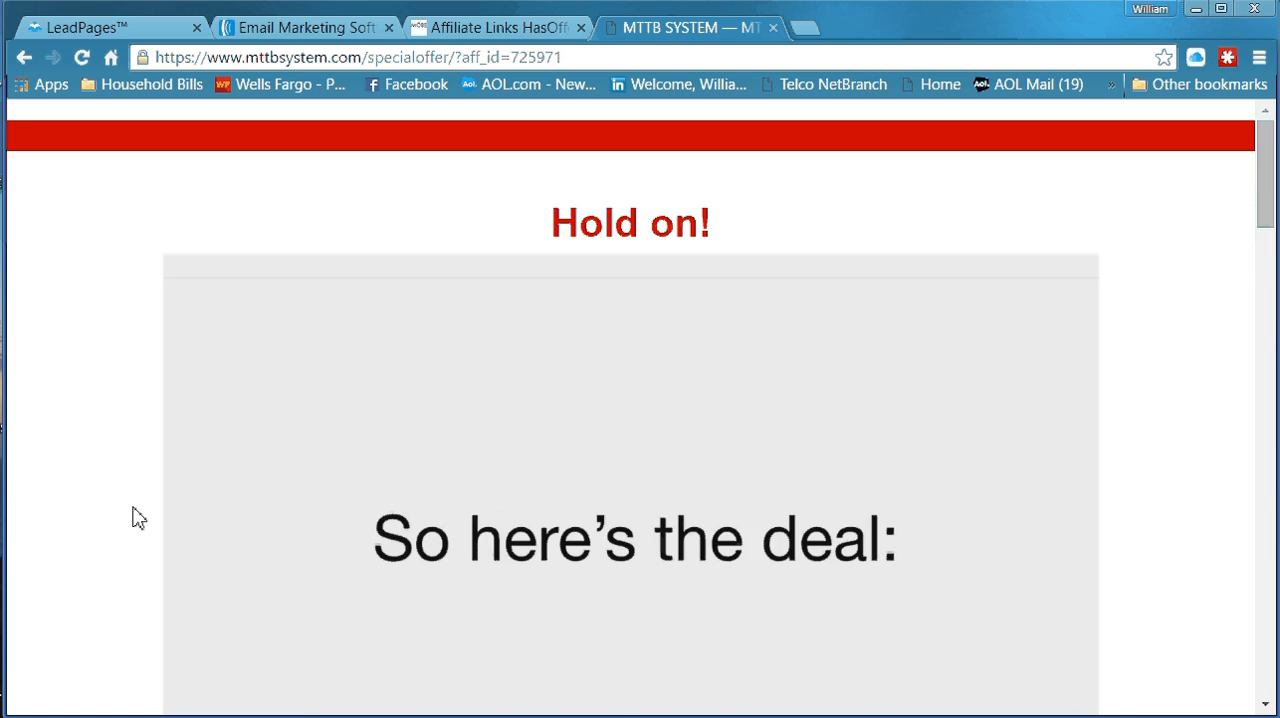
pyautogui.scroll(-10, 112, 480)
pyautogui.scroll(10, 112, 480)
pyautogui.scroll(-9, 1114, 323)
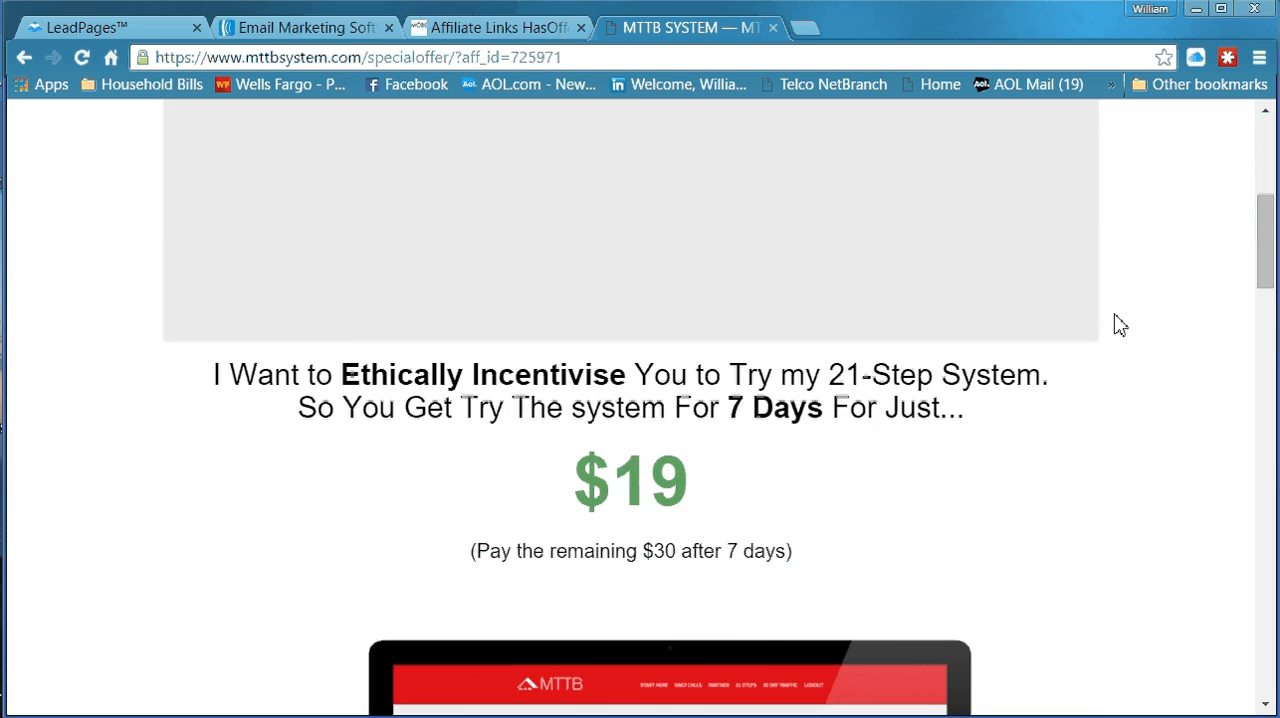
pyautogui.scroll(9, 1118, 326)
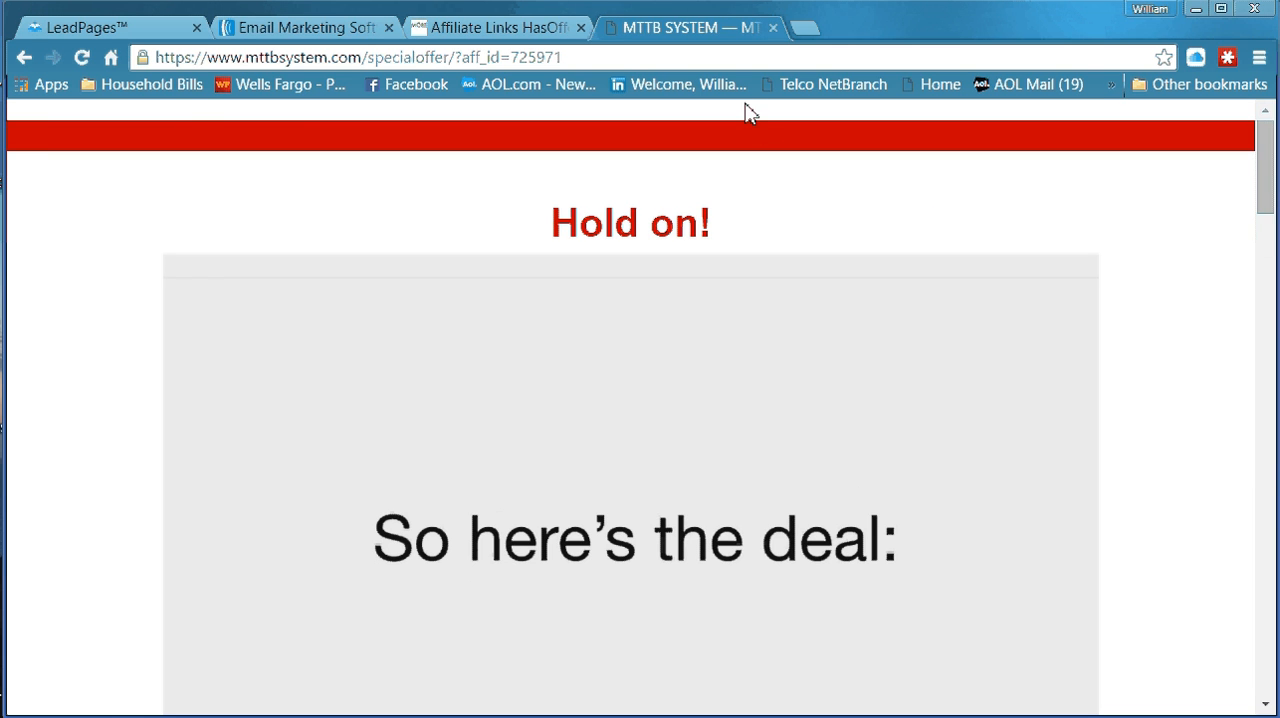
# Return to the LeadPages editor and copy the entire Headline text, "Learn how you can get $1,250… $3,300… and $5,500"
pyautogui.click(331, 30)
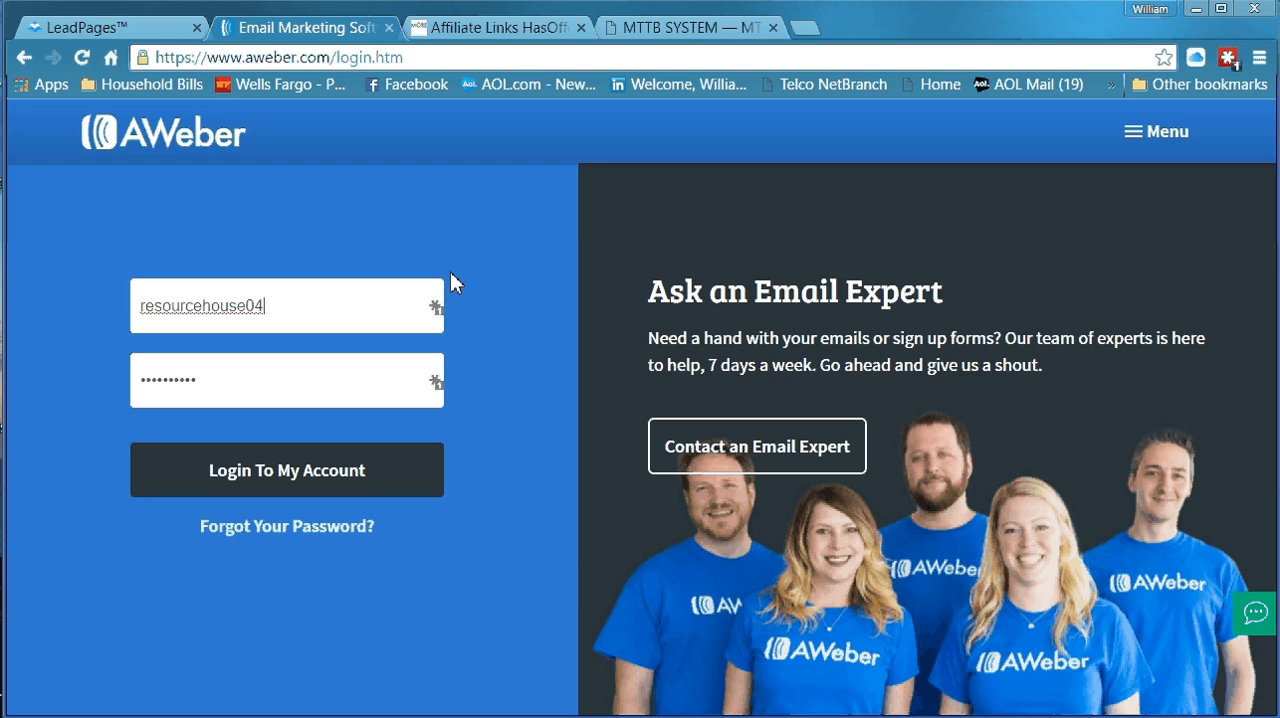
pyautogui.click(150, 28)
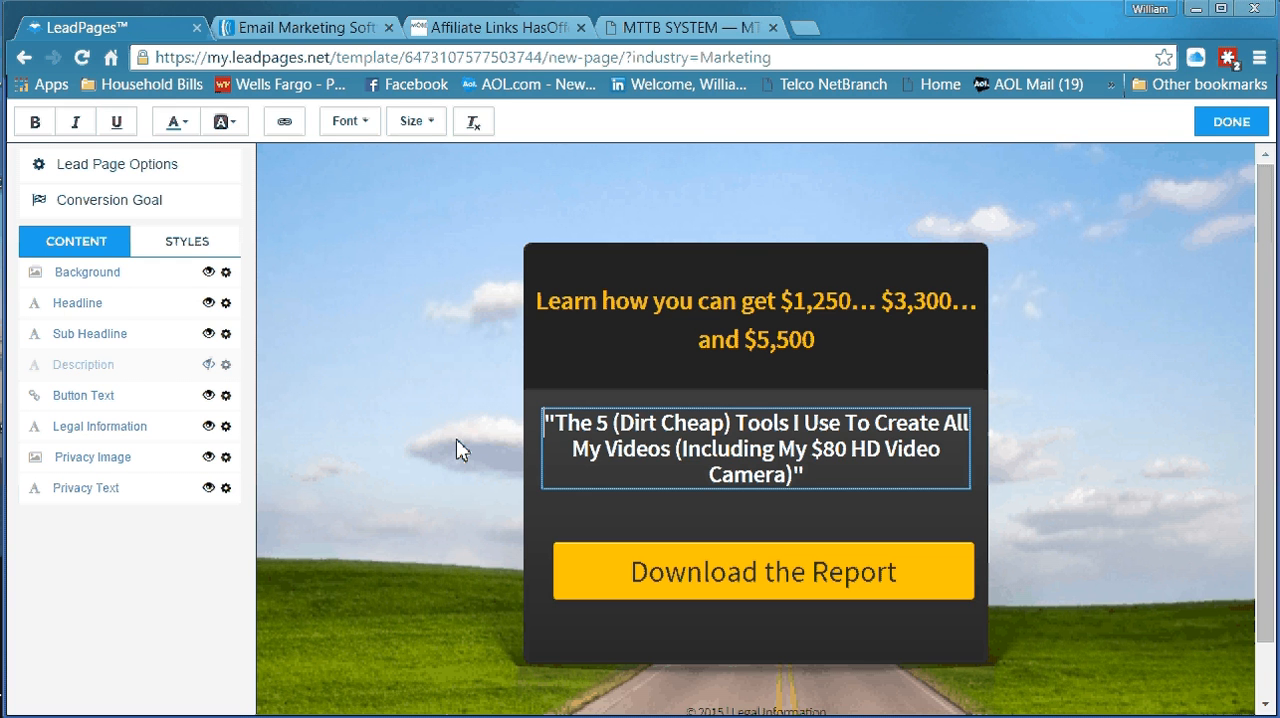
pyautogui.click(820, 320)
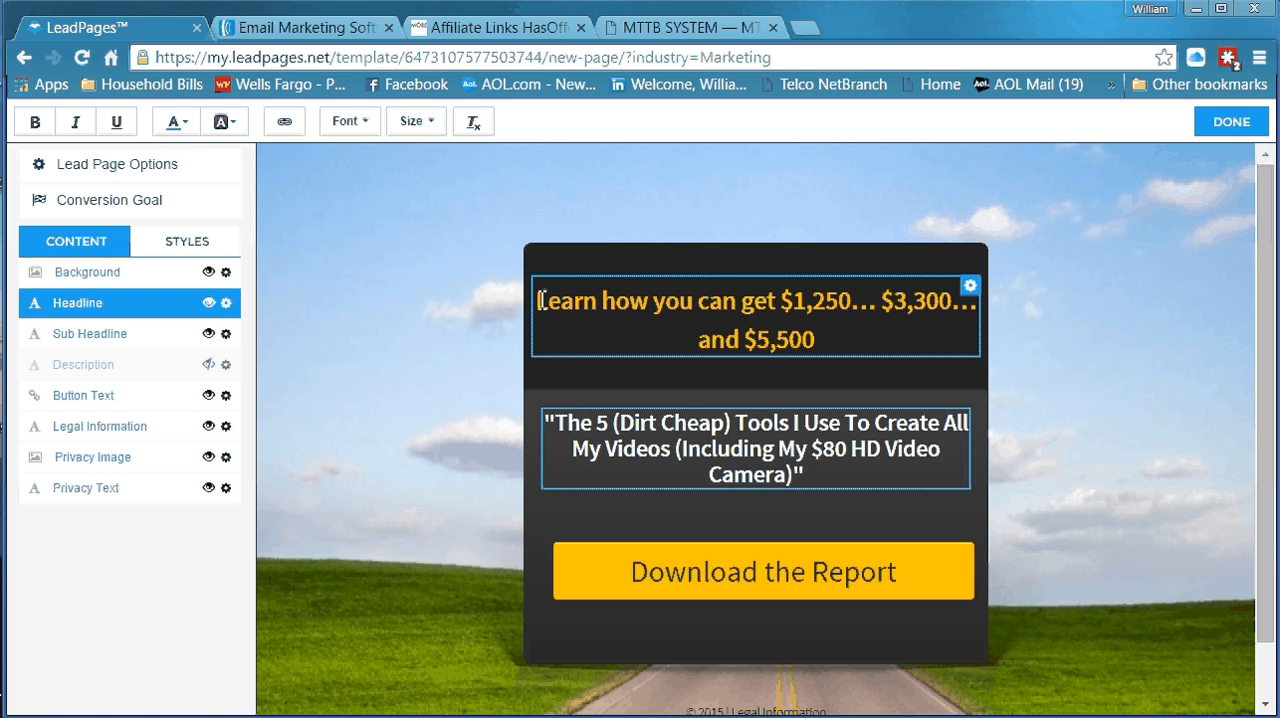
pyautogui.moveTo(539, 302); pyautogui.dragTo(816, 328)
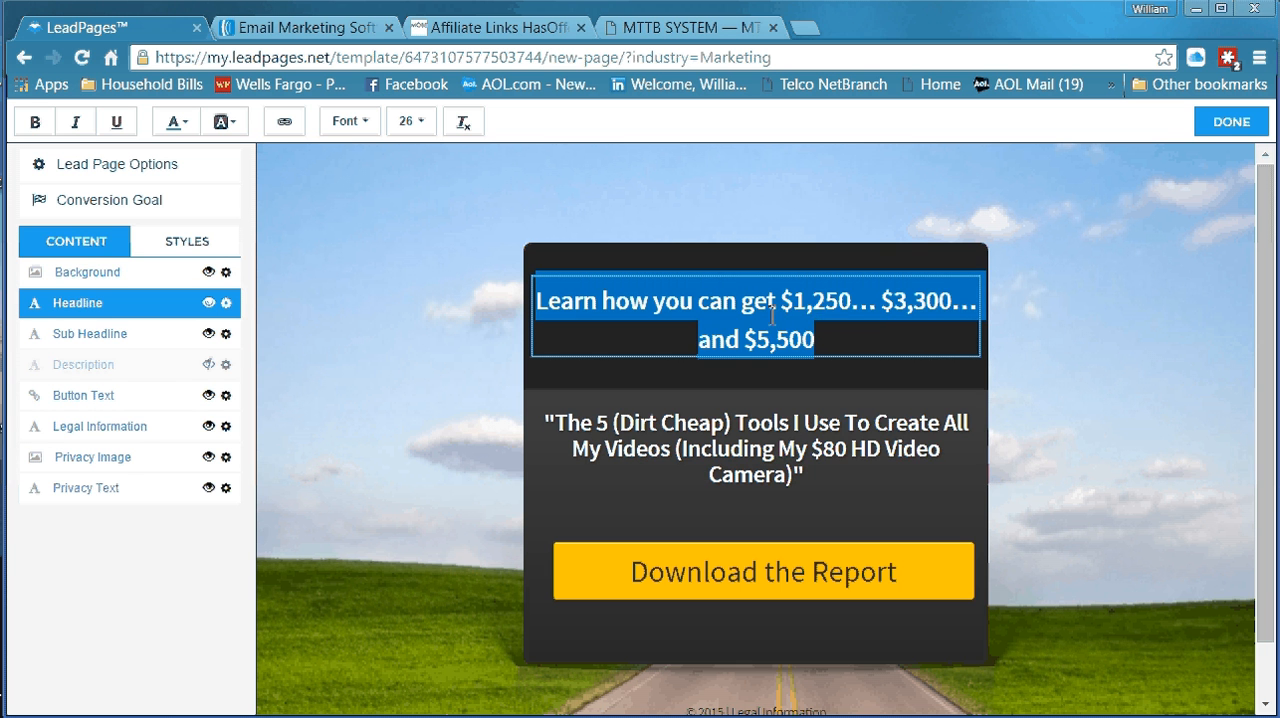
pyautogui.rightClick(771, 315)
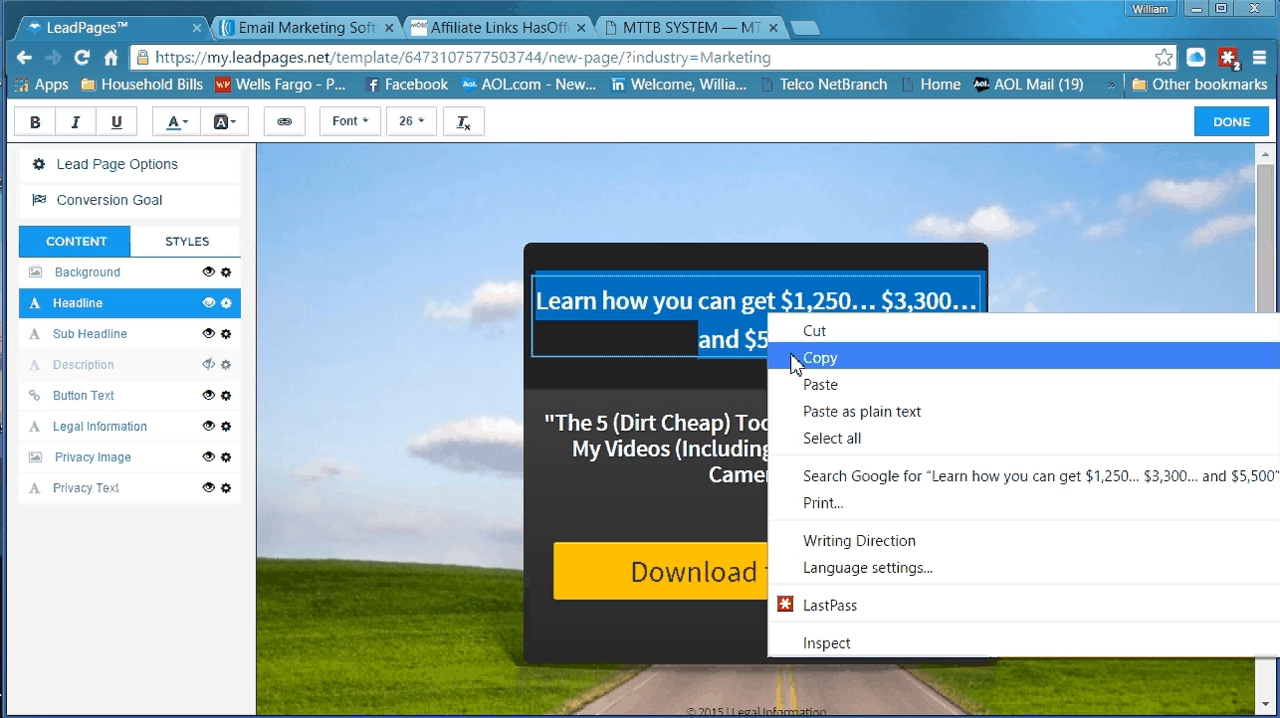
pyautogui.click(796, 358)
# Replace the Sub Headline text between the quotation marks with the copied headline sentence
pyautogui.click(562, 430)
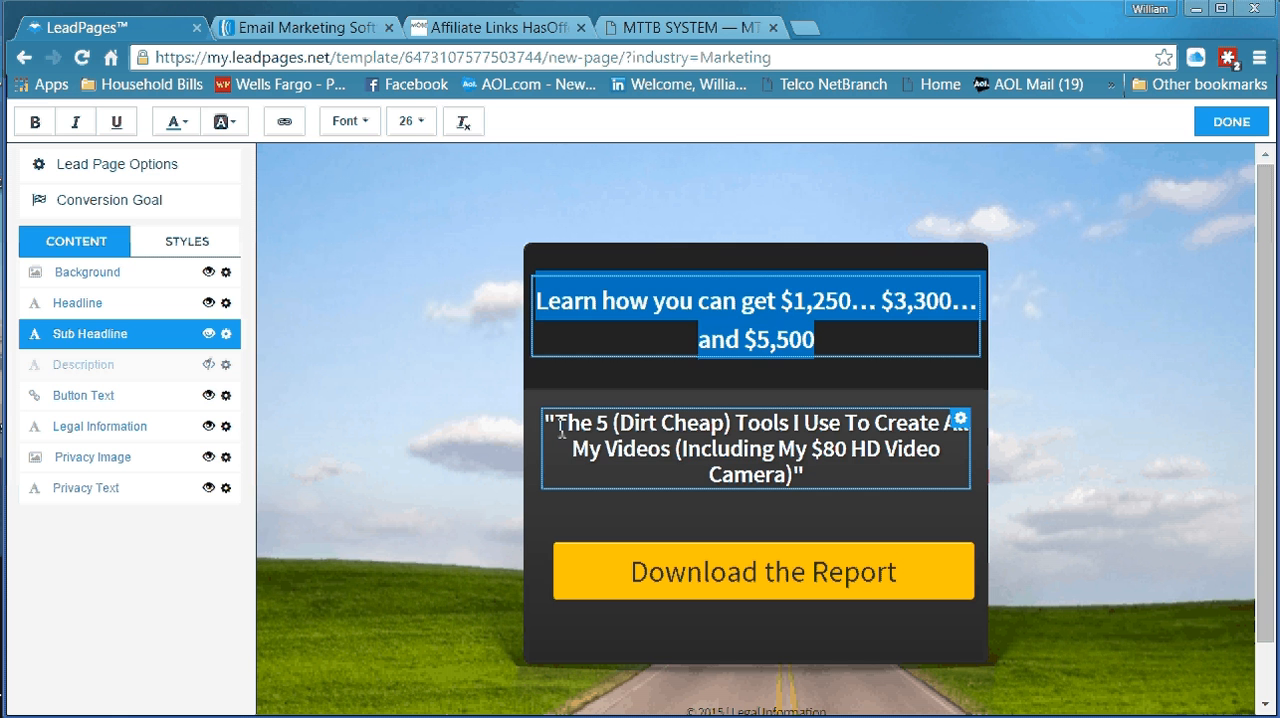
pyautogui.click(562, 430)
pyautogui.moveTo(557, 427); pyautogui.dragTo(767, 474)
pyautogui.rightClick(704, 445)
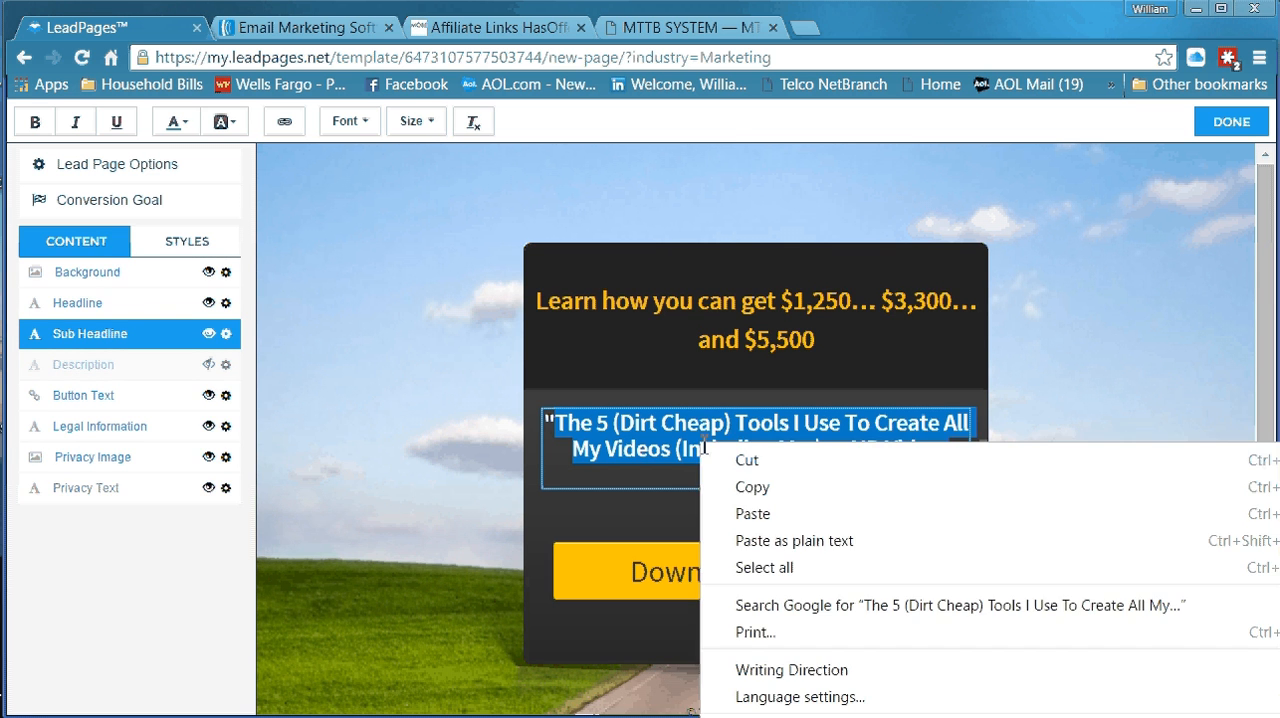
pyautogui.click(742, 514)
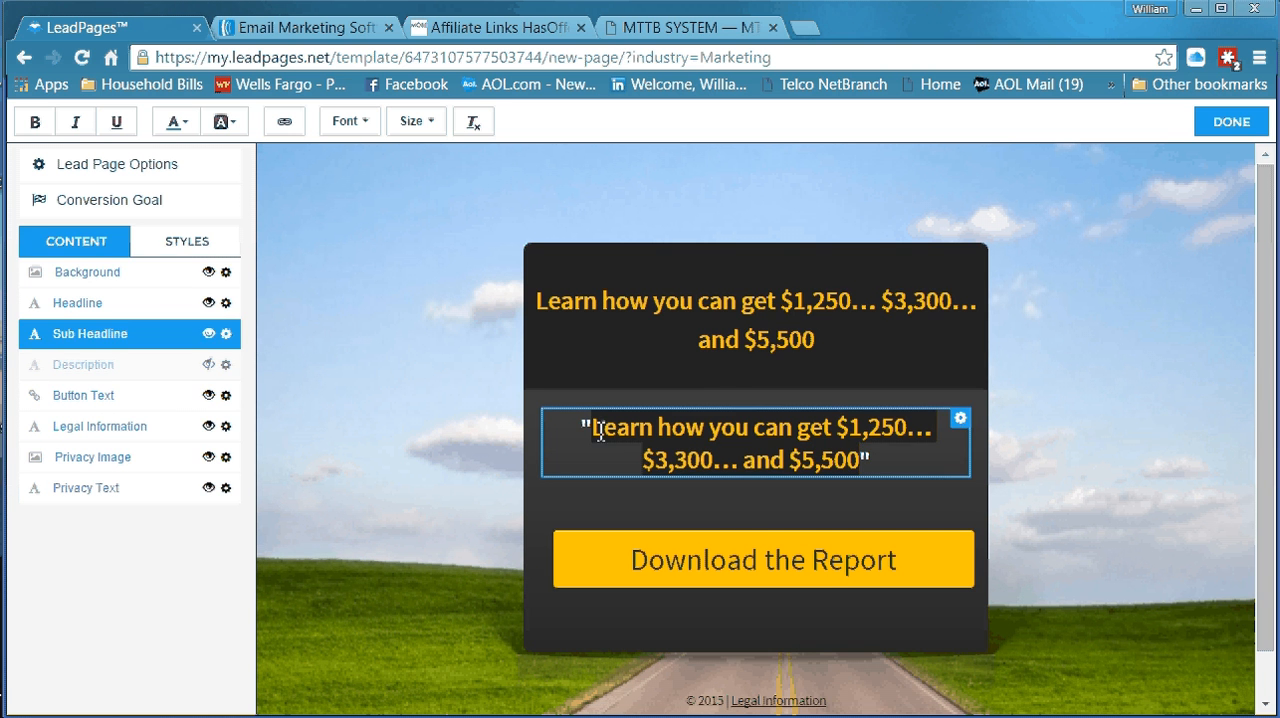
# Set the text color of the pasted Sub Headline sentence to white and finish editing the element
pyautogui.moveTo(595, 430); pyautogui.dragTo(857, 460)
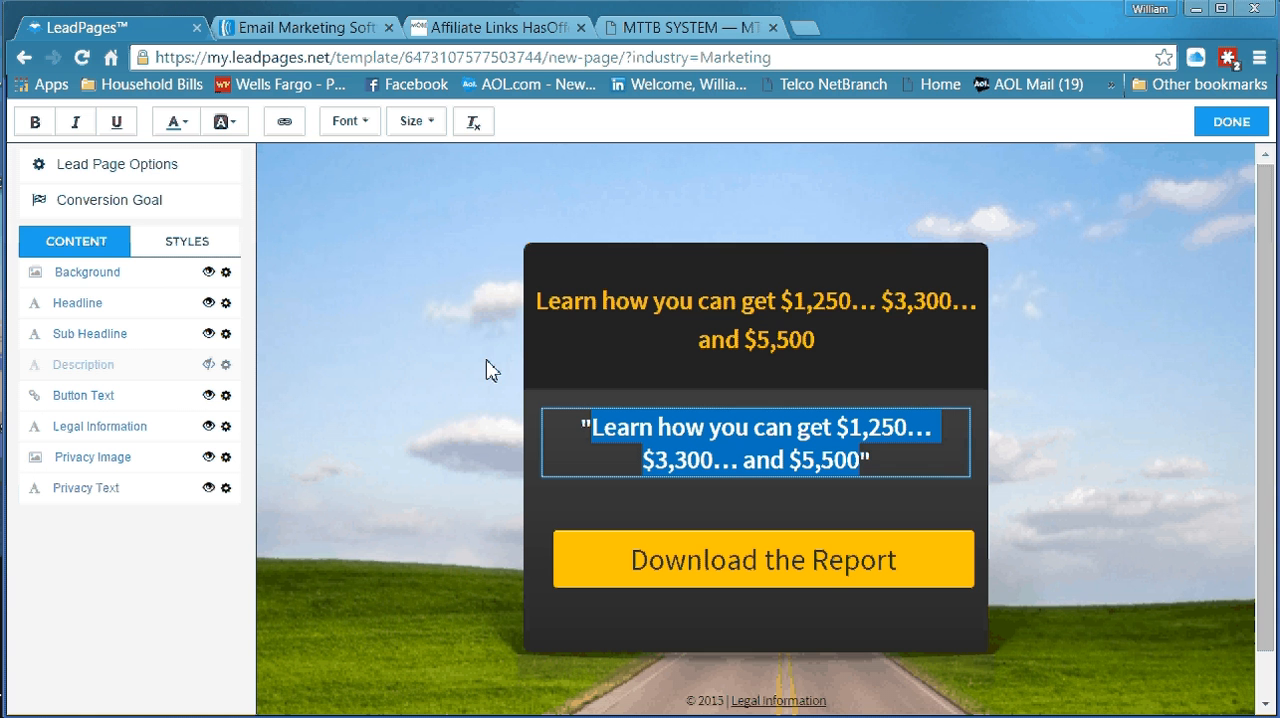
pyautogui.click(243, 131)
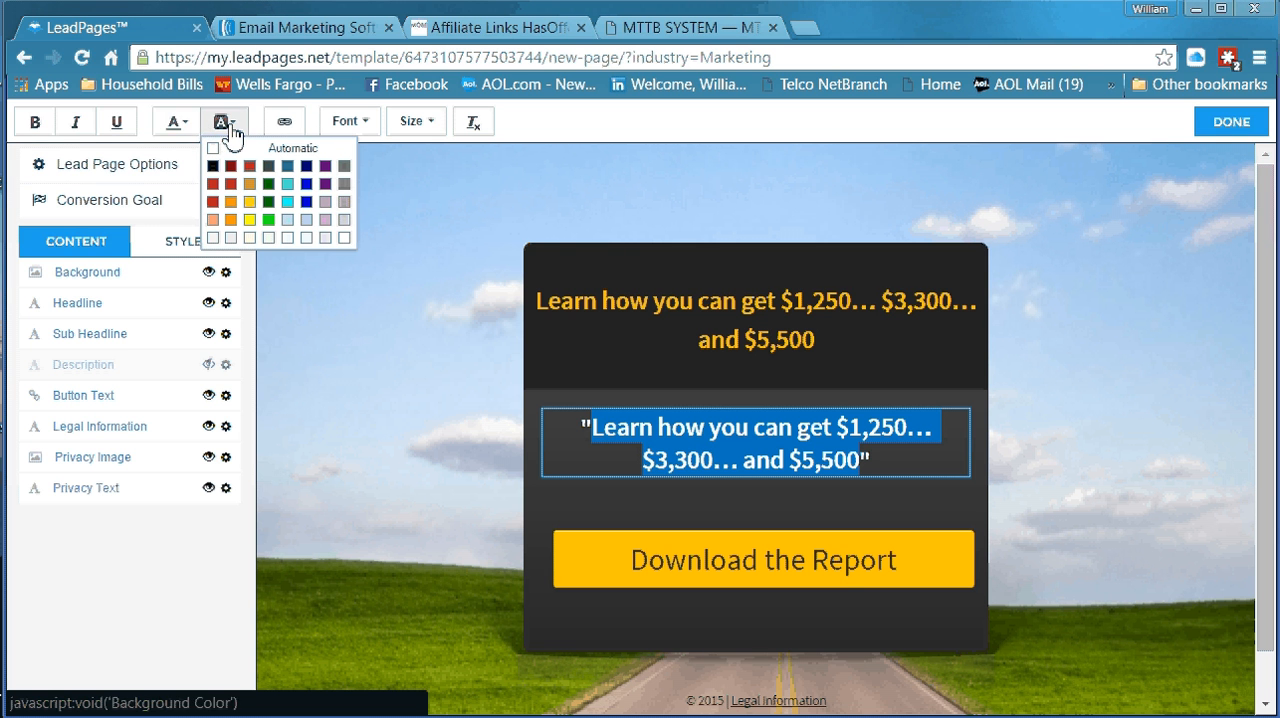
pyautogui.click(192, 128)
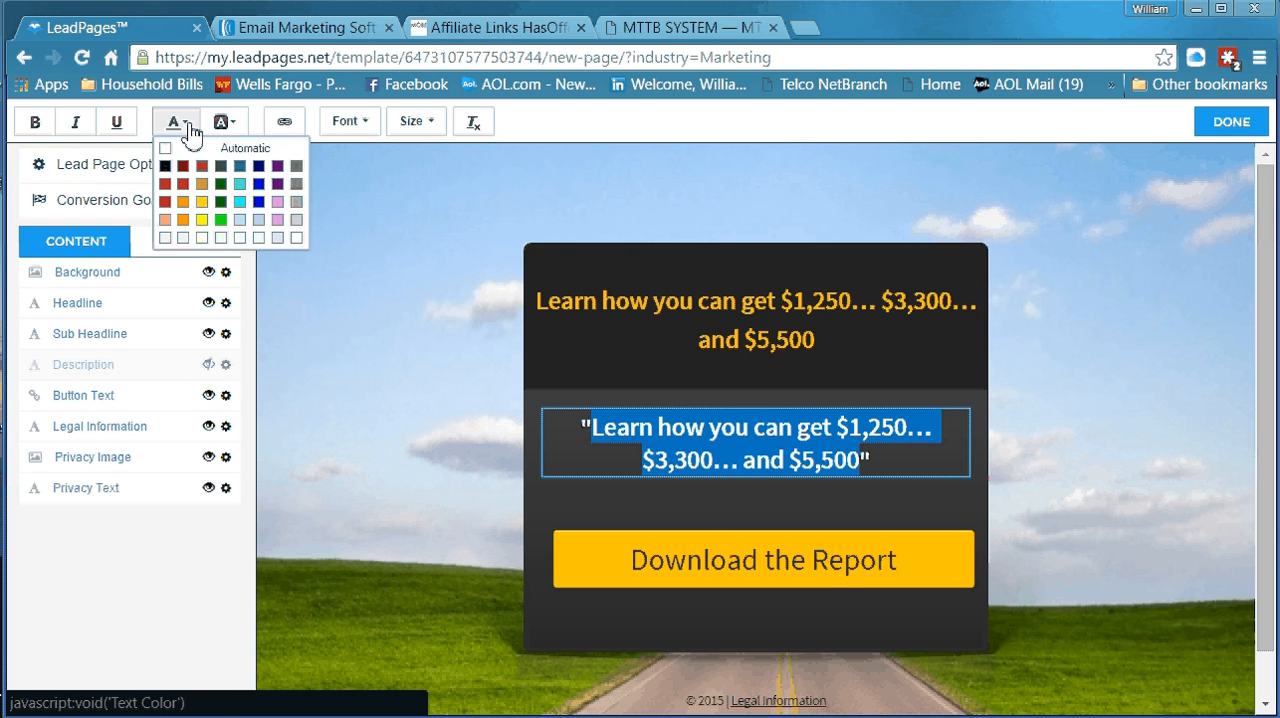
pyautogui.click(296, 238)
pyautogui.click(586, 505)
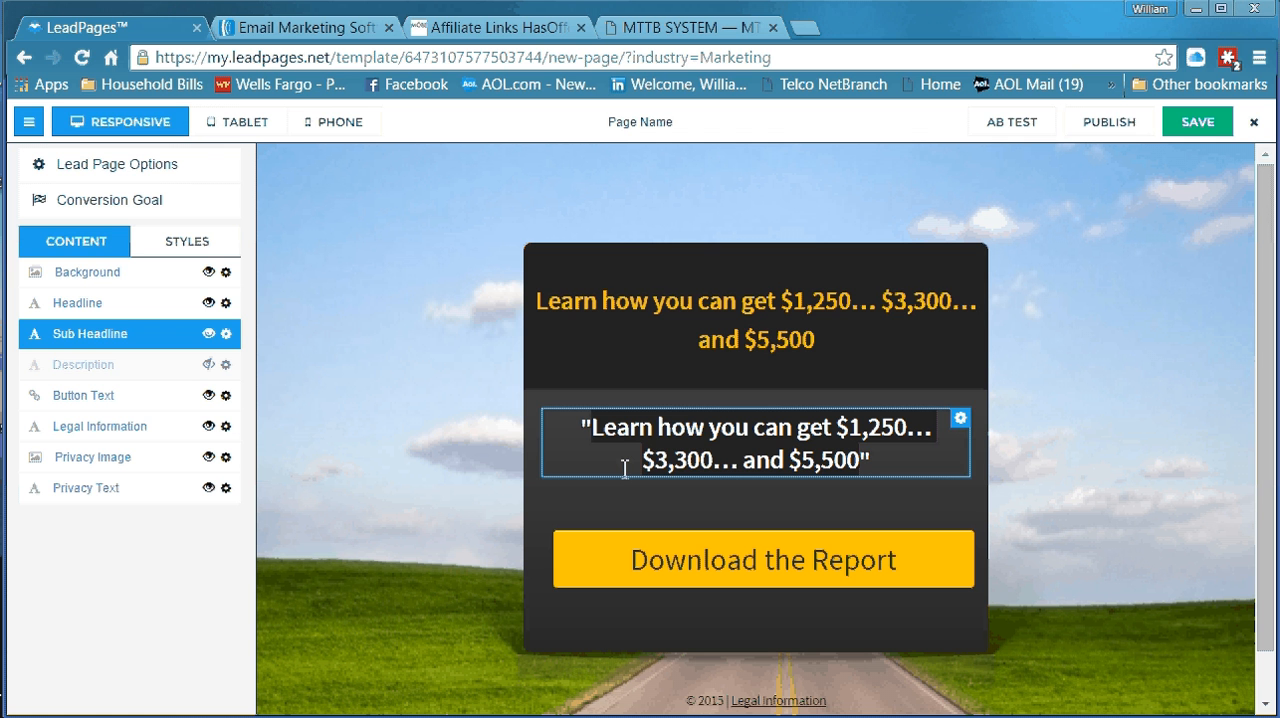
# Replace the entire Headline text with "Get Your Free Video Now"
pyautogui.click(616, 352)
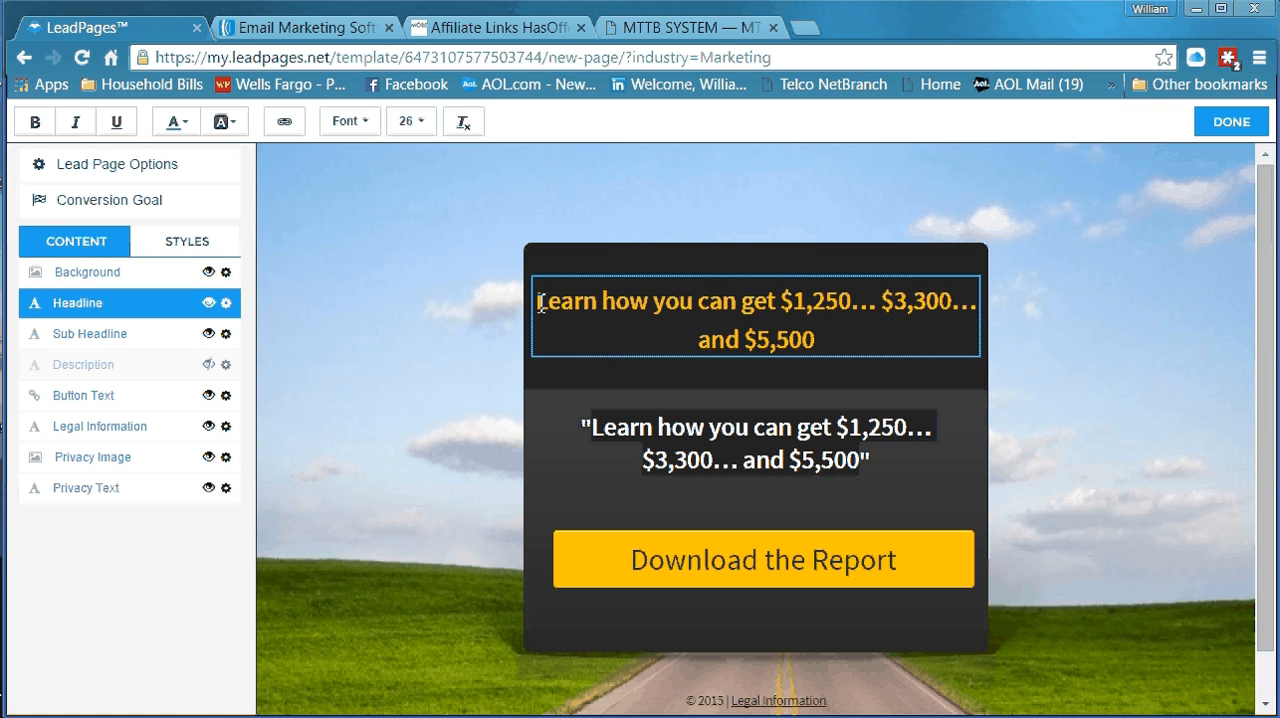
pyautogui.moveTo(539, 303); pyautogui.dragTo(795, 341)
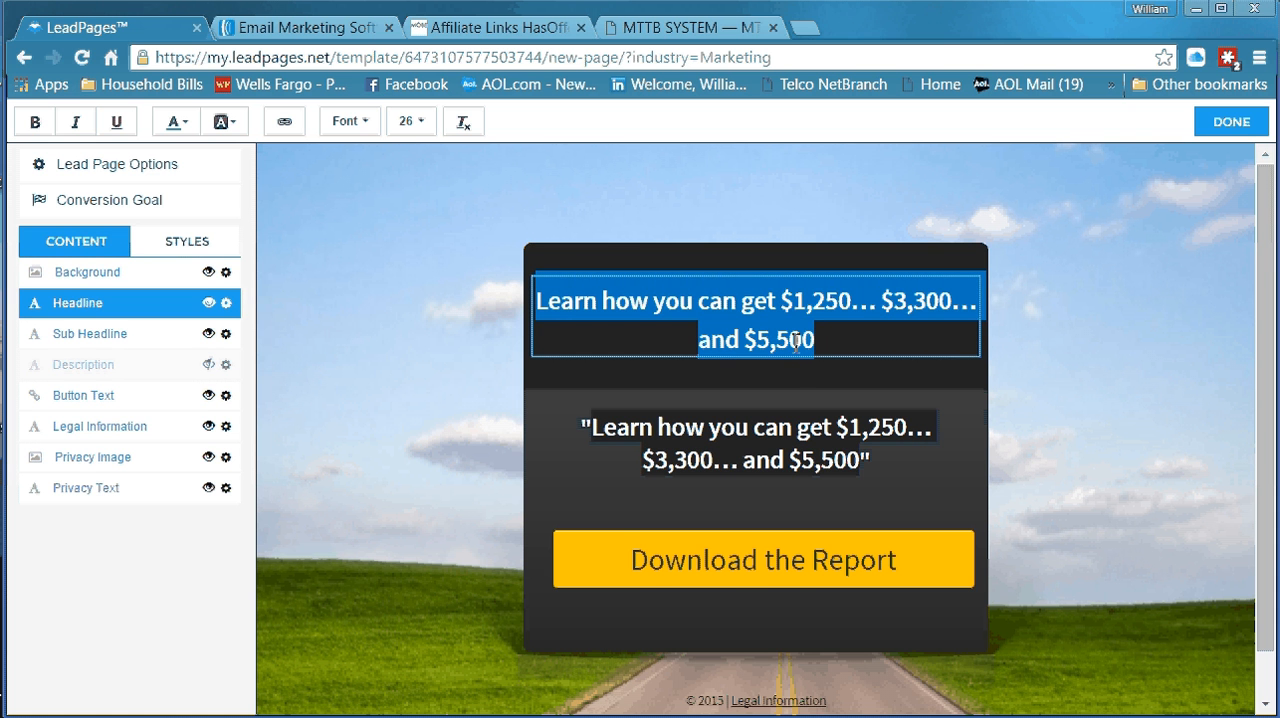
pyautogui.write('Get')
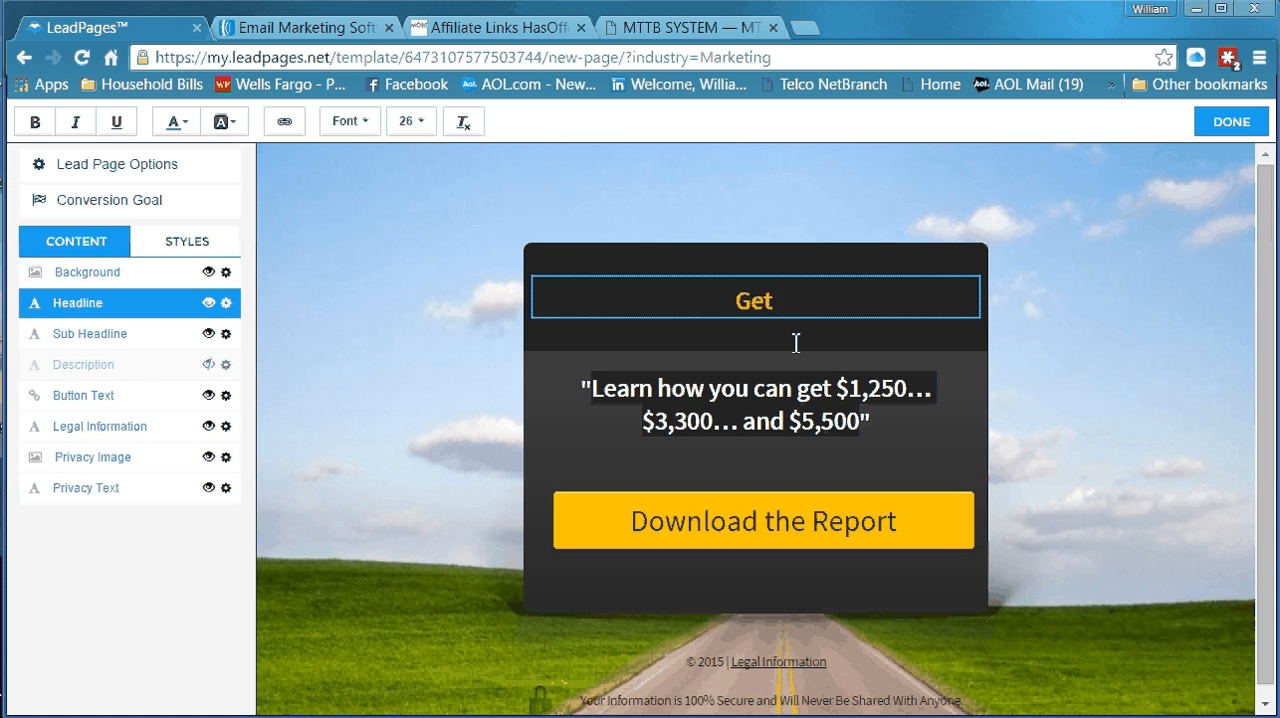
pyautogui.write(' Y')
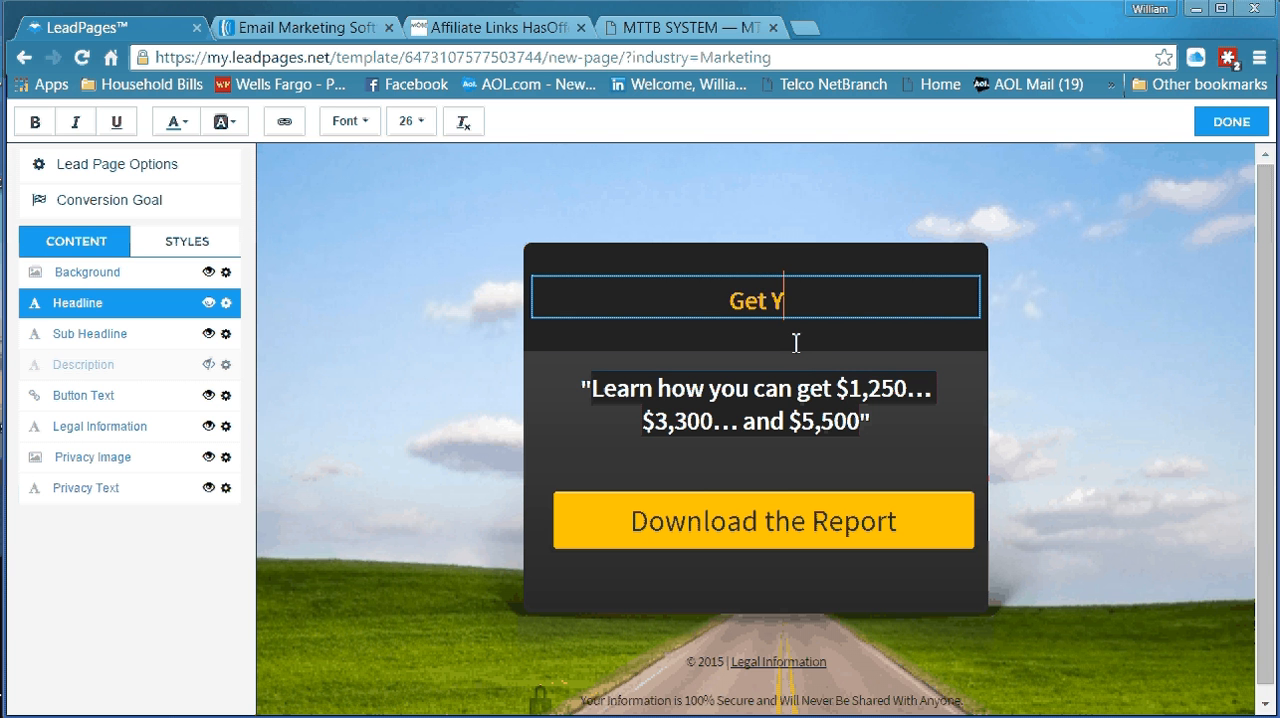
pyautogui.write('our Fer')
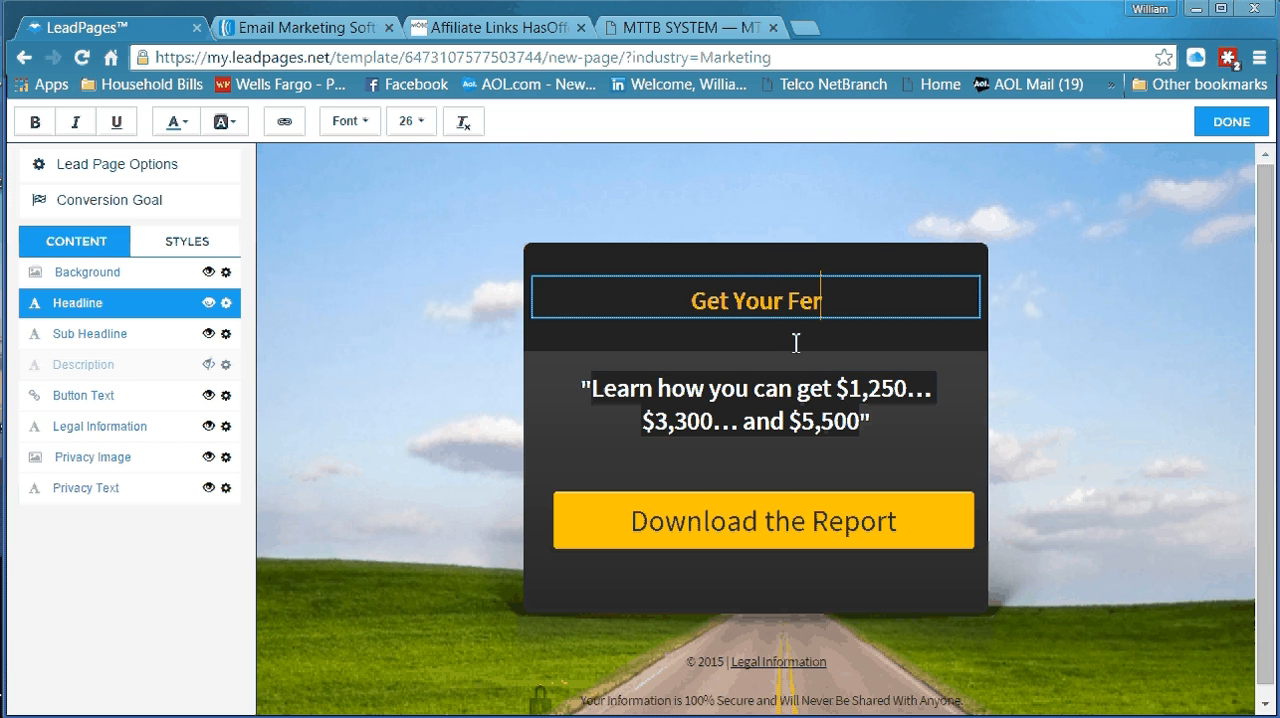
pyautogui.press('BackSpace')
pyautogui.press('BackSpace')
pyautogui.write('ree V')
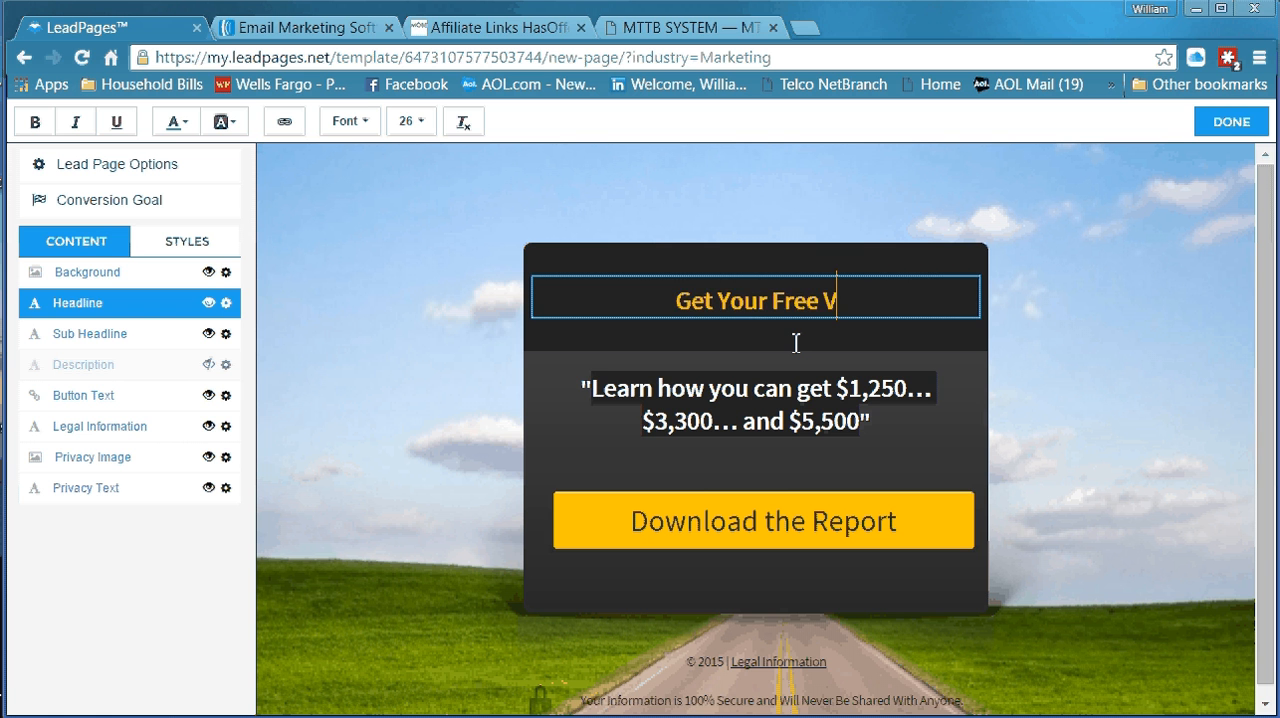
pyautogui.write('ideo')
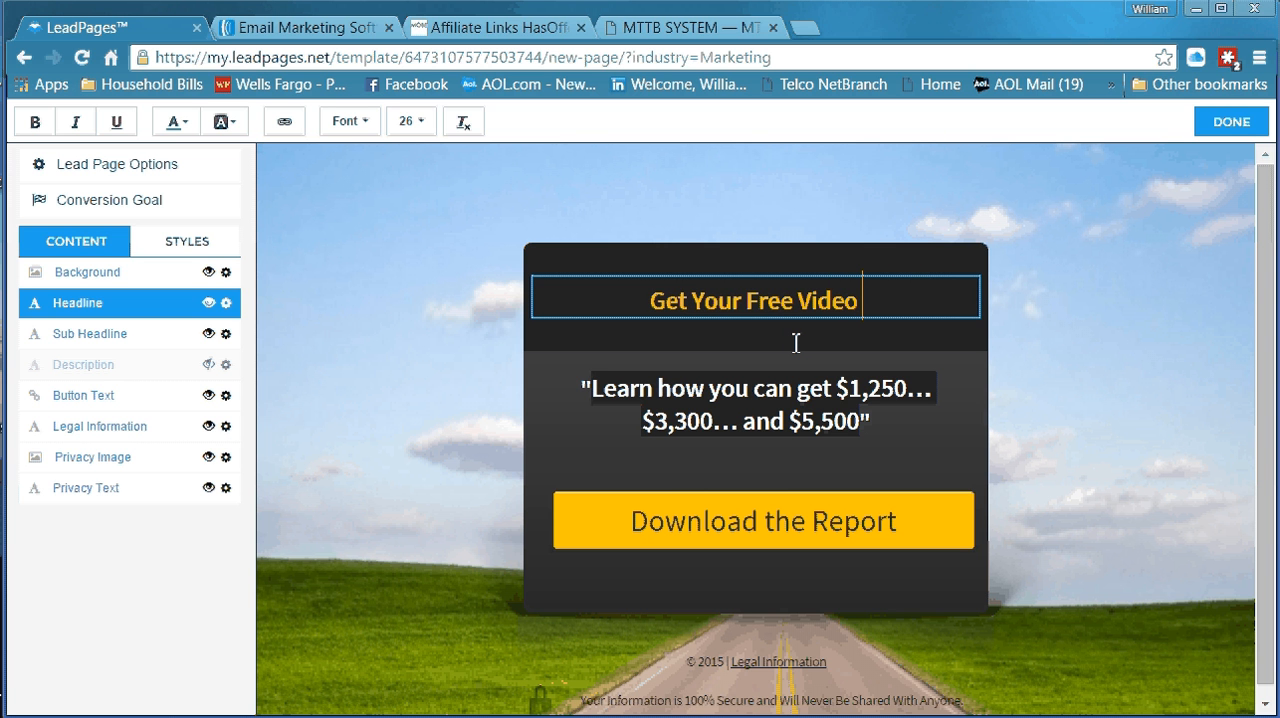
pyautogui.write(' Now')
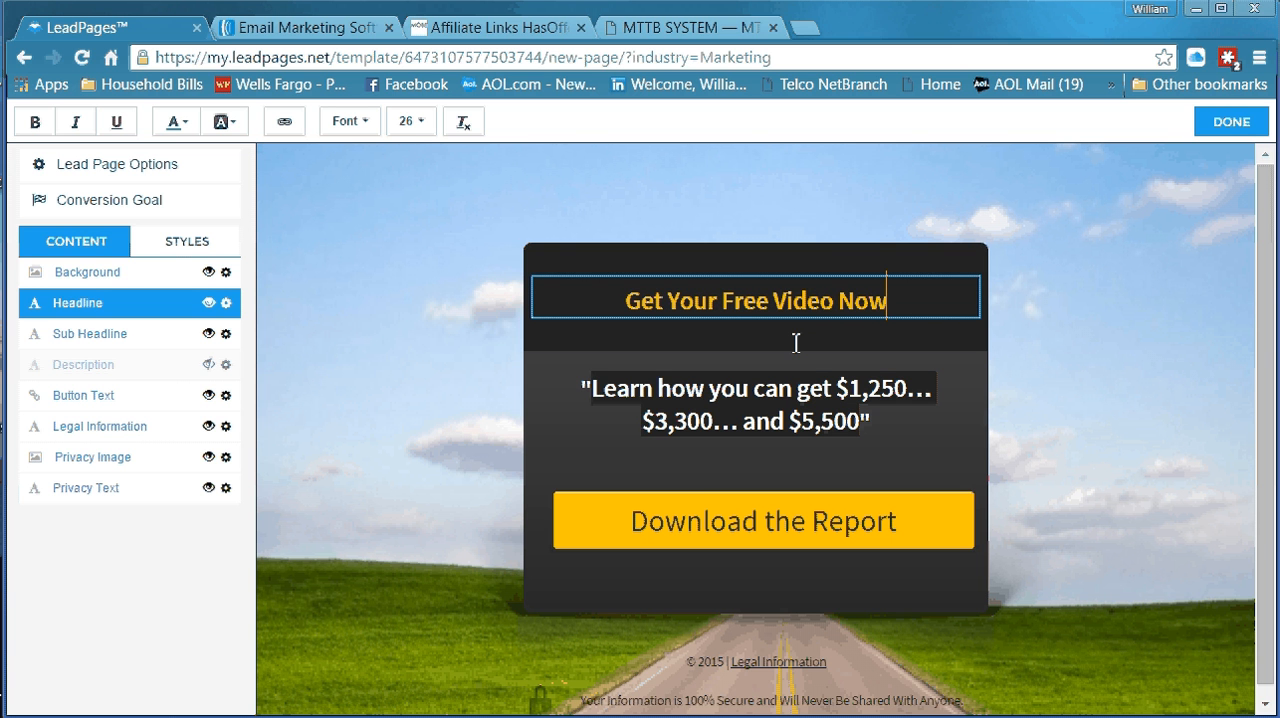
# Set the font size of the whole "Get Your Free Video Now" headline to 36
pyautogui.click(626, 300)
pyautogui.moveTo(627, 302); pyautogui.dragTo(890, 302)
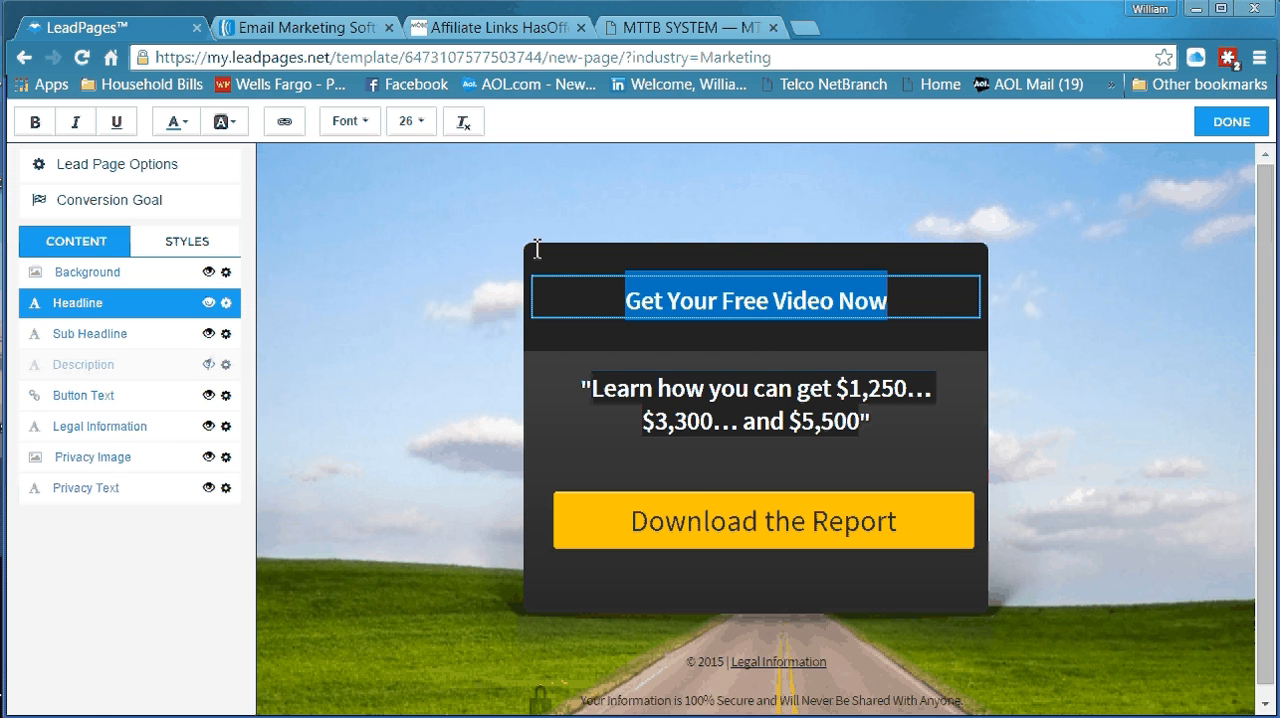
pyautogui.click(420, 128)
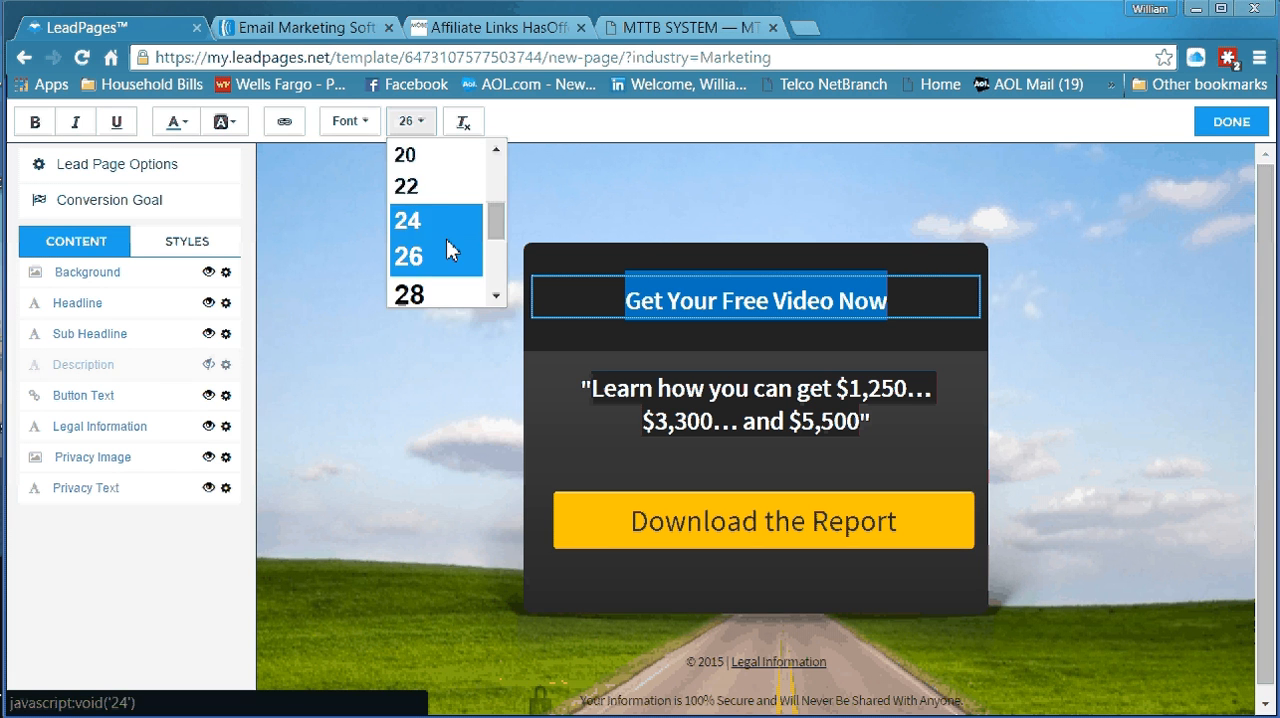
pyautogui.scroll(-3, 447, 245)
pyautogui.scroll(2, 440, 255)
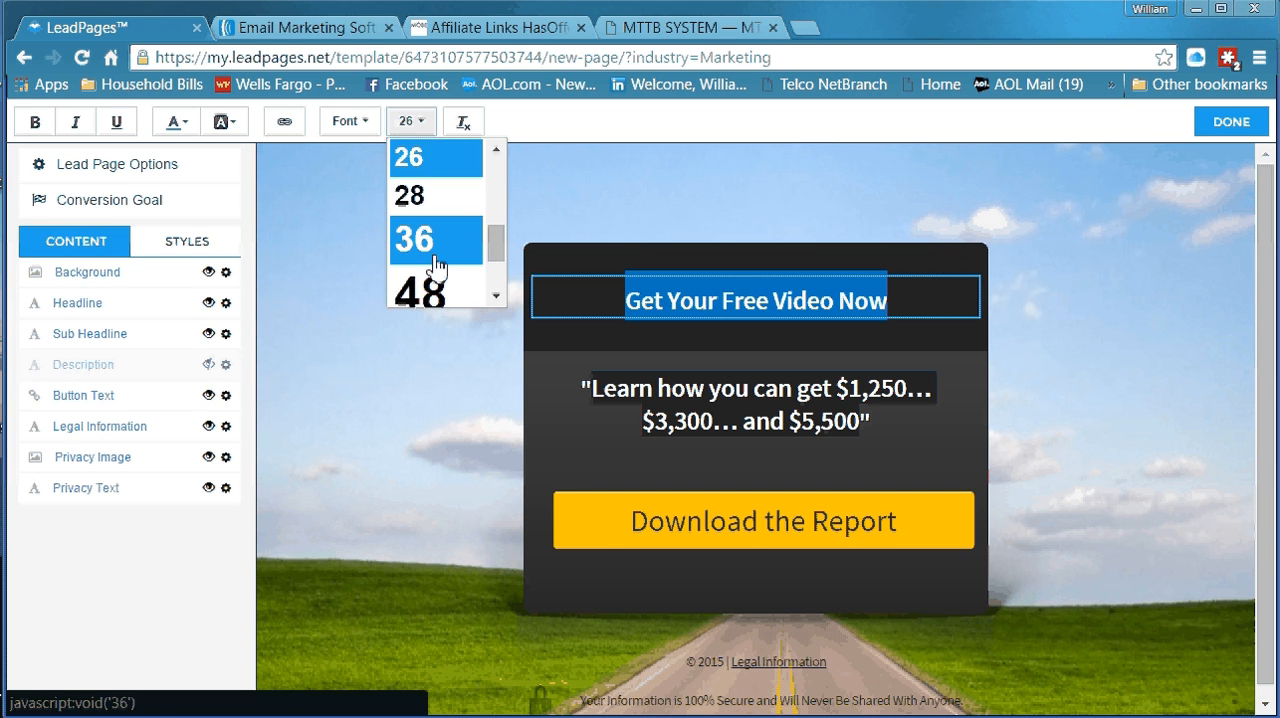
pyautogui.click(436, 262)
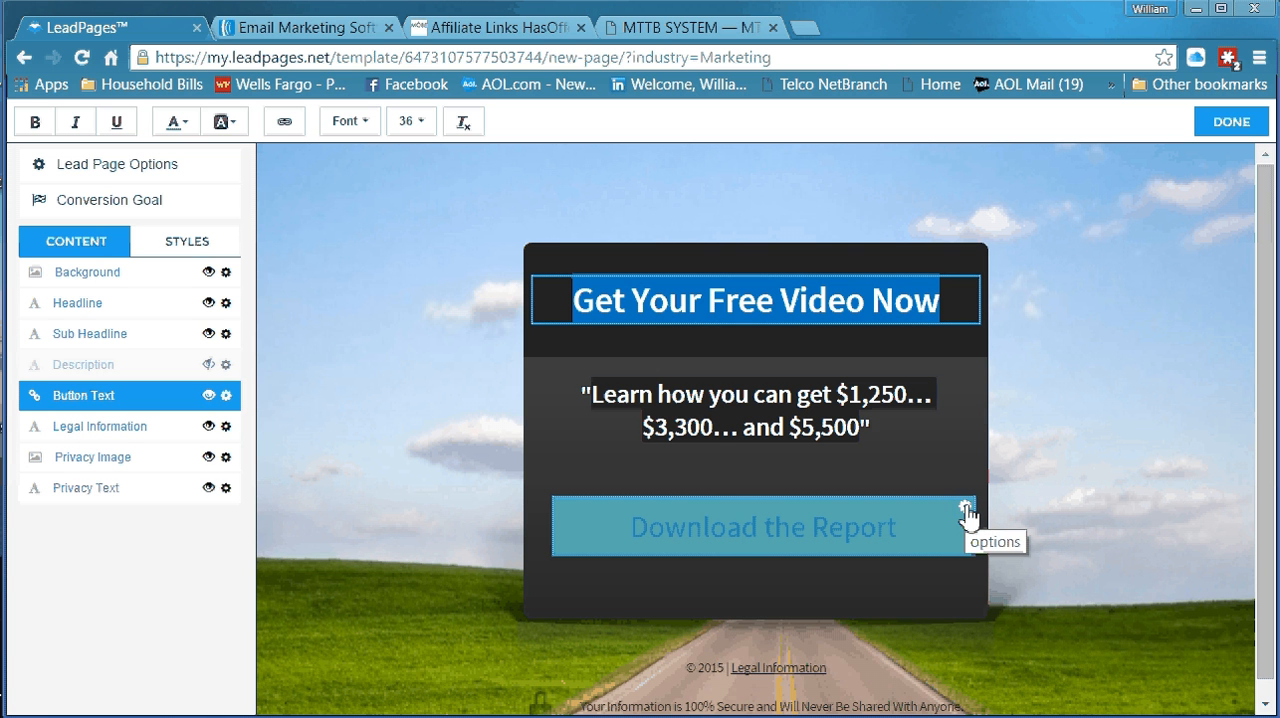
# Edit the button's link options so its text reads "Get Access Now!"
pyautogui.click(966, 510)
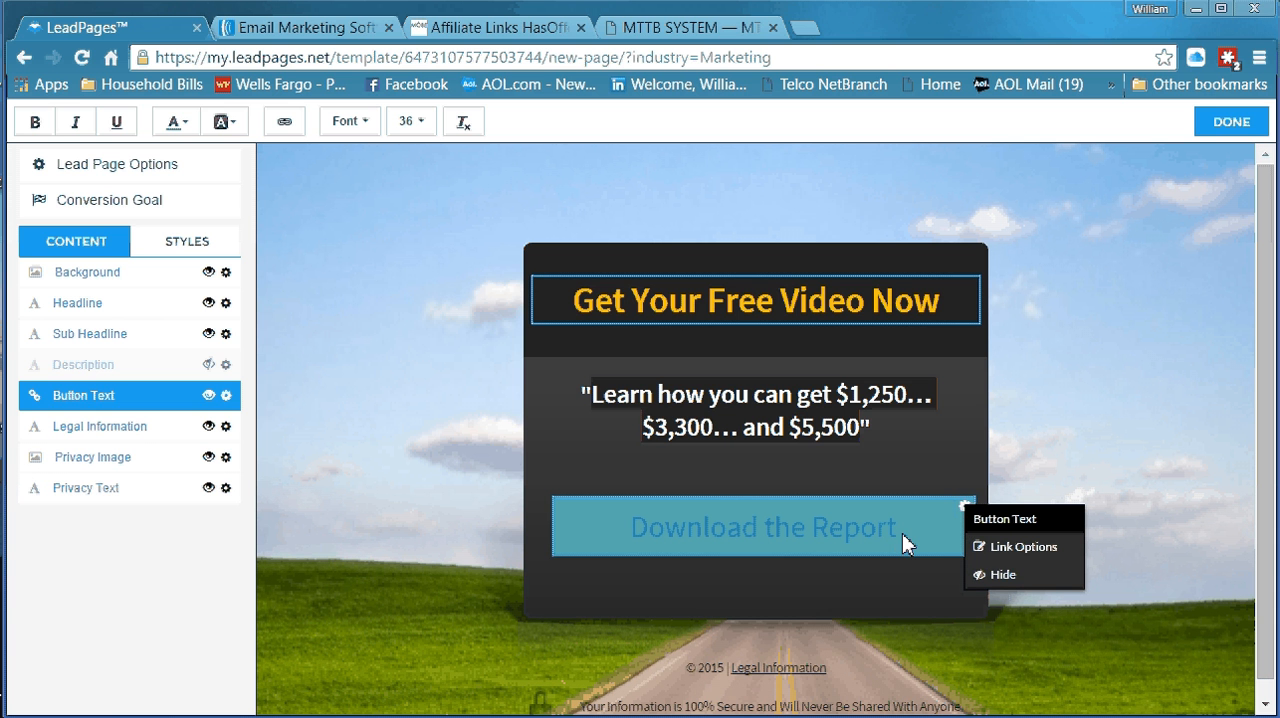
pyautogui.click(991, 548)
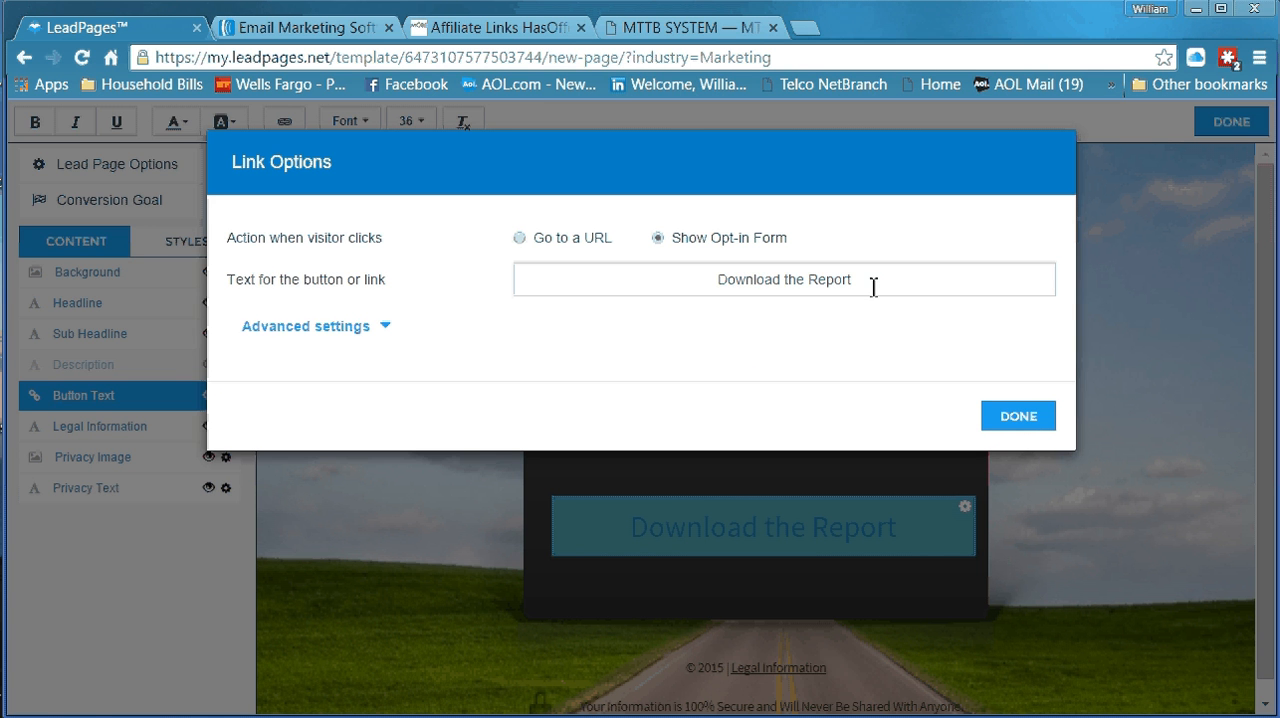
pyautogui.moveTo(873, 287); pyautogui.dragTo(700, 287)
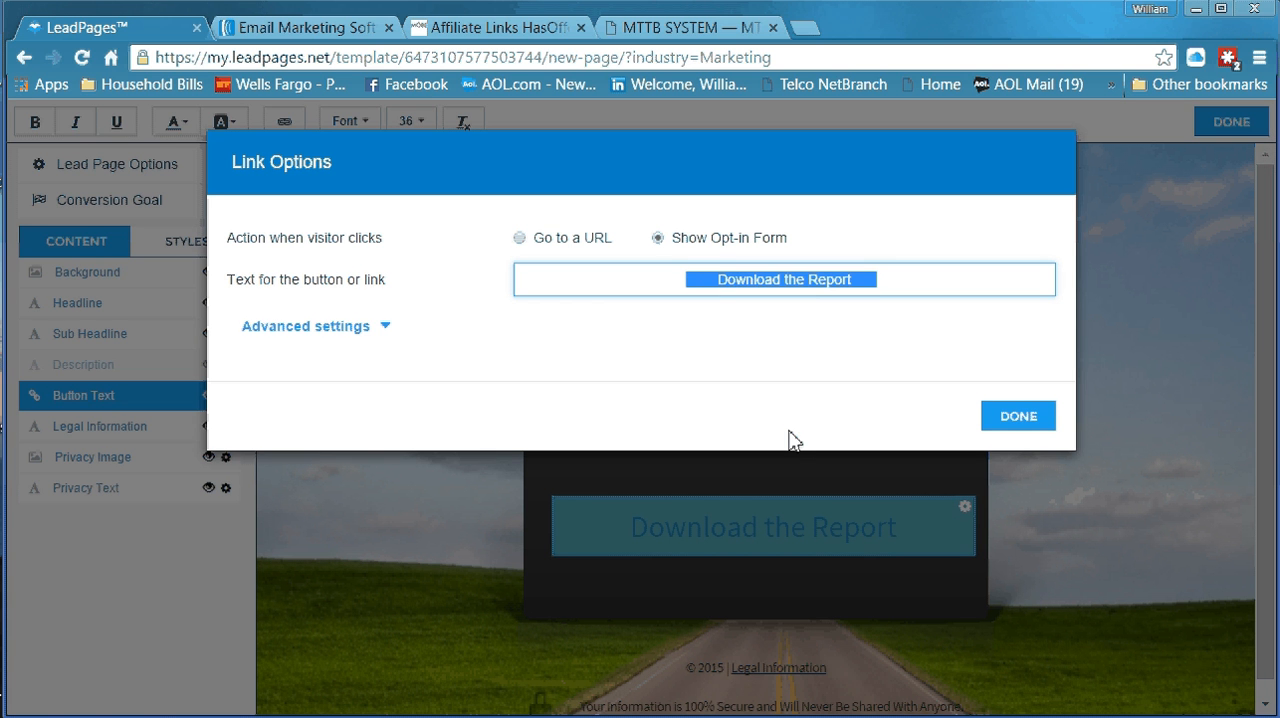
pyautogui.write('Get ')
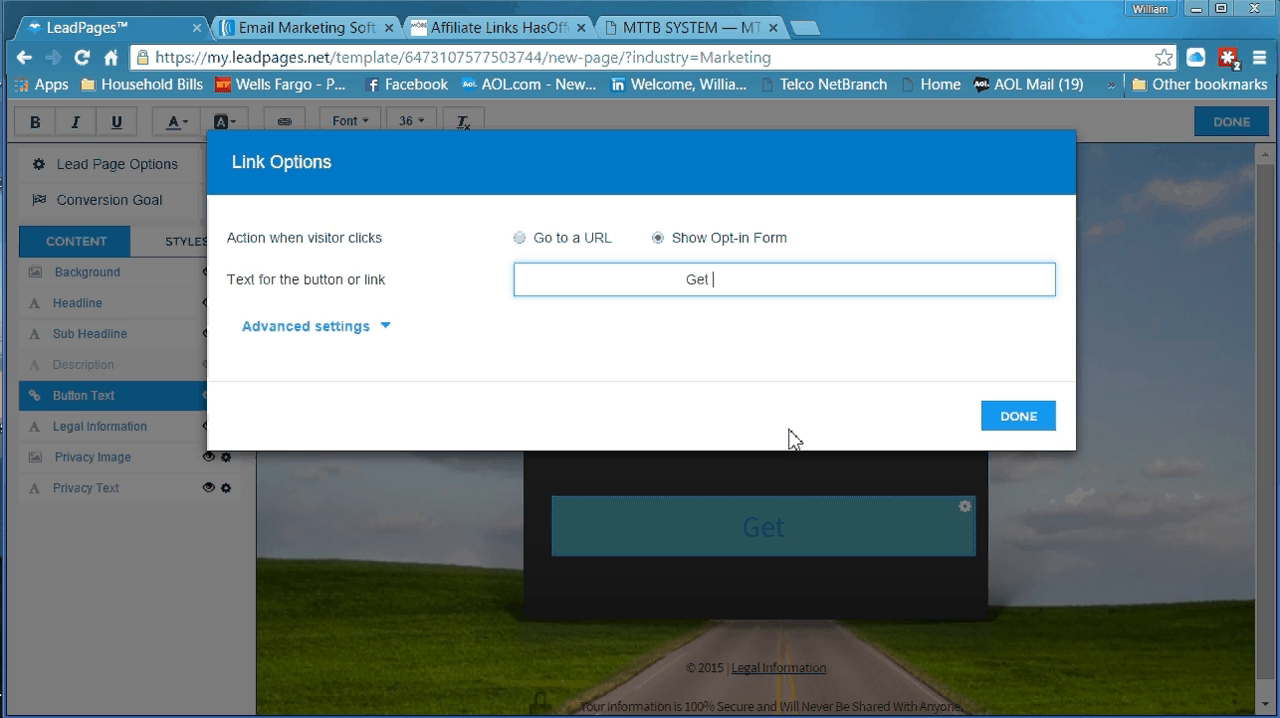
pyautogui.write('Accer')
pyautogui.press('BackSpace')
pyautogui.write('ss')
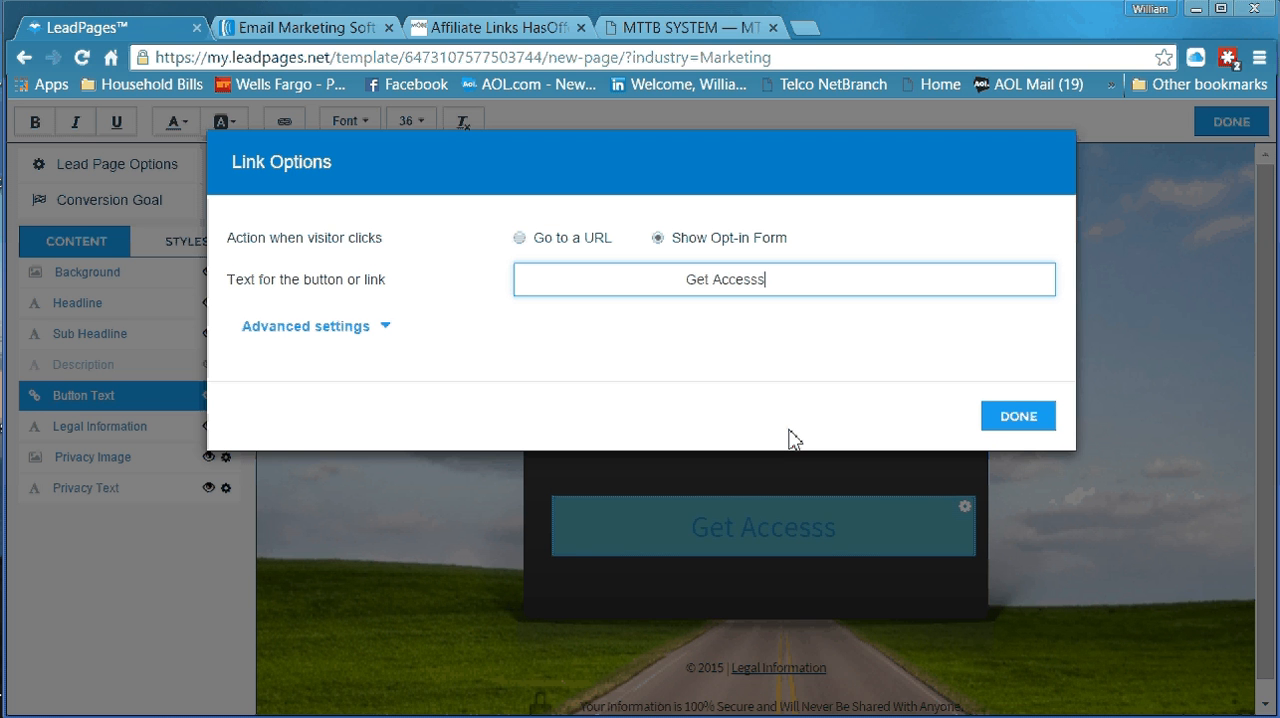
pyautogui.press('BackSpace')
pyautogui.write(' NO')
pyautogui.press('BackSpace')
pyautogui.write('ow!')
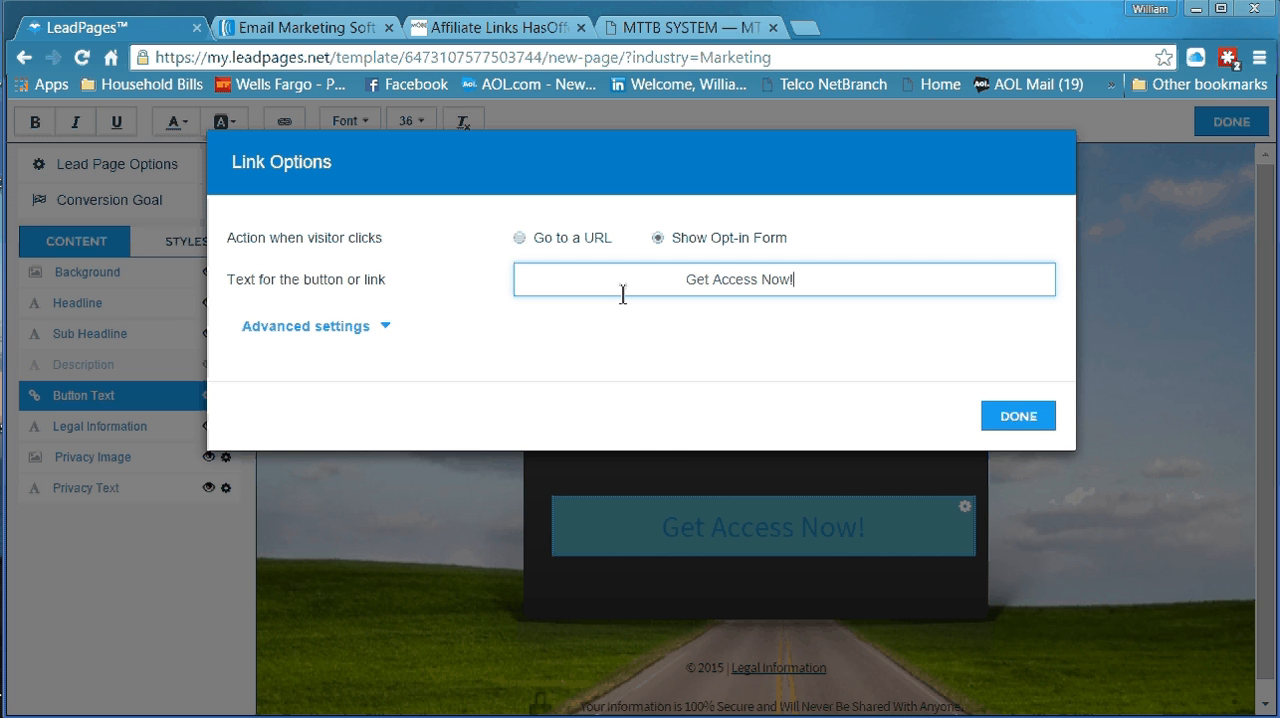
# Look at the Go to a URL action, switch the button back to Show Opt-in Form and apply the link options
pyautogui.click(519, 240)
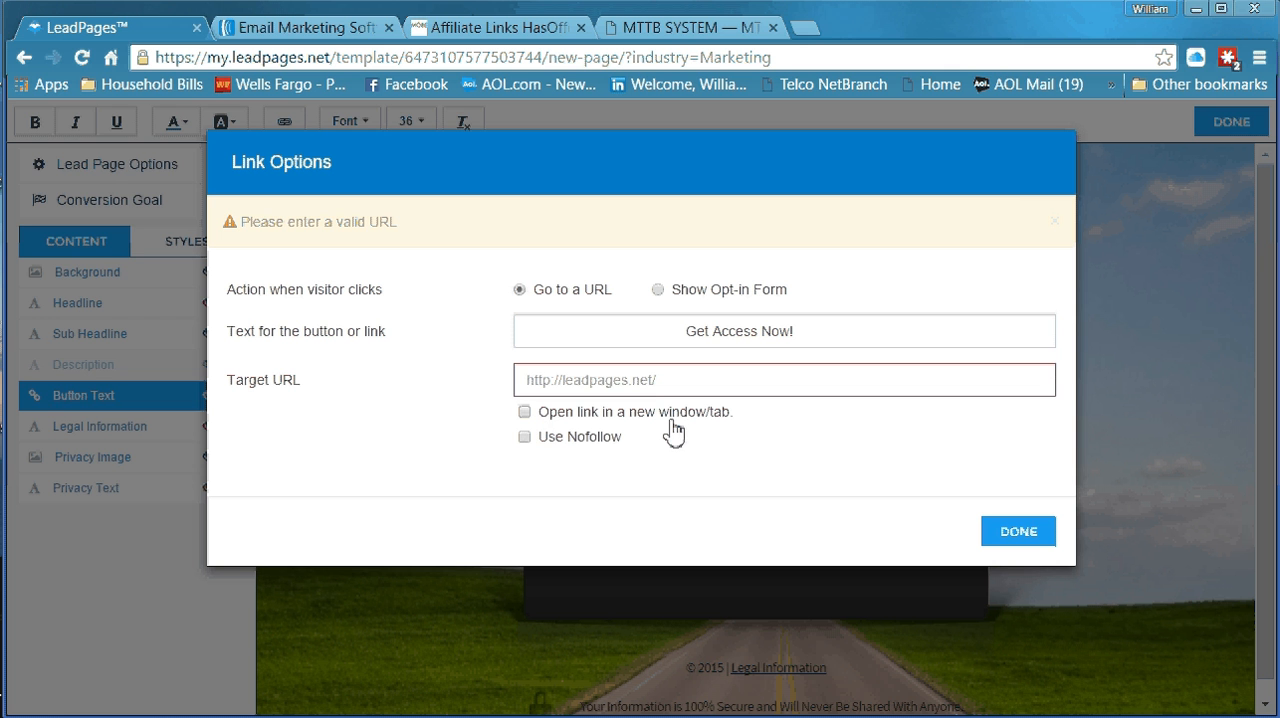
pyautogui.click(657, 290)
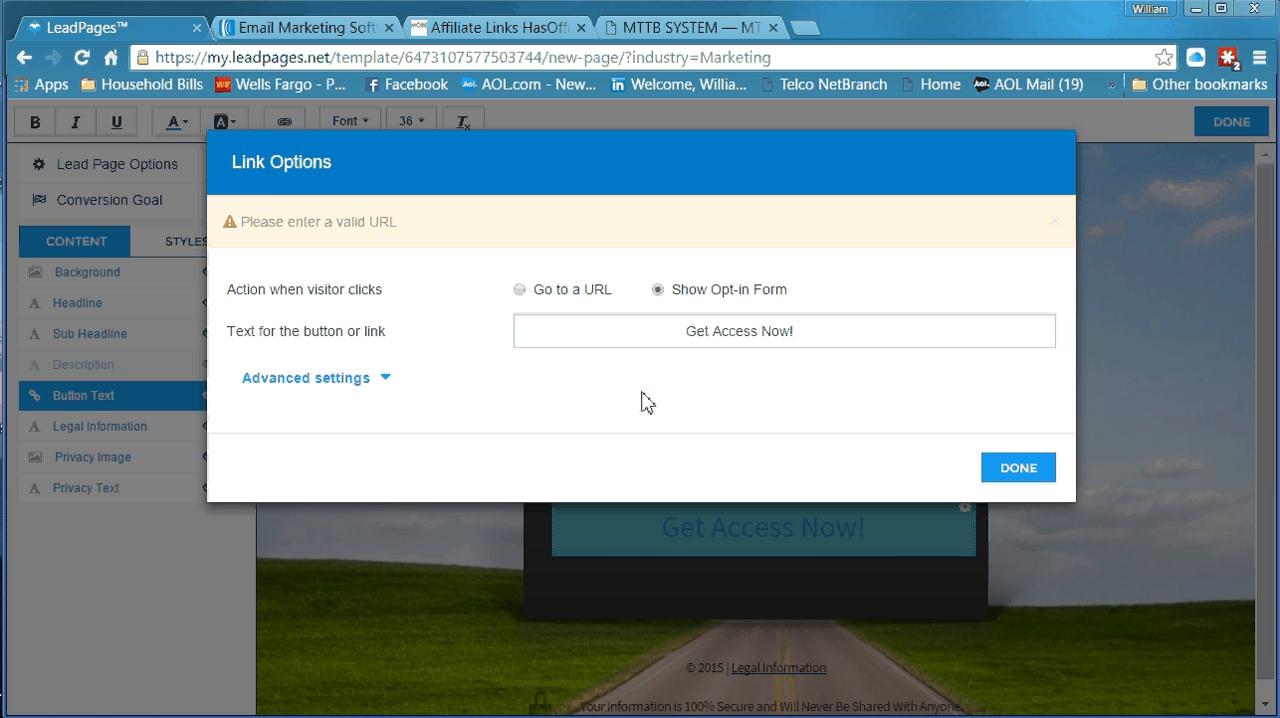
pyautogui.click(1012, 472)
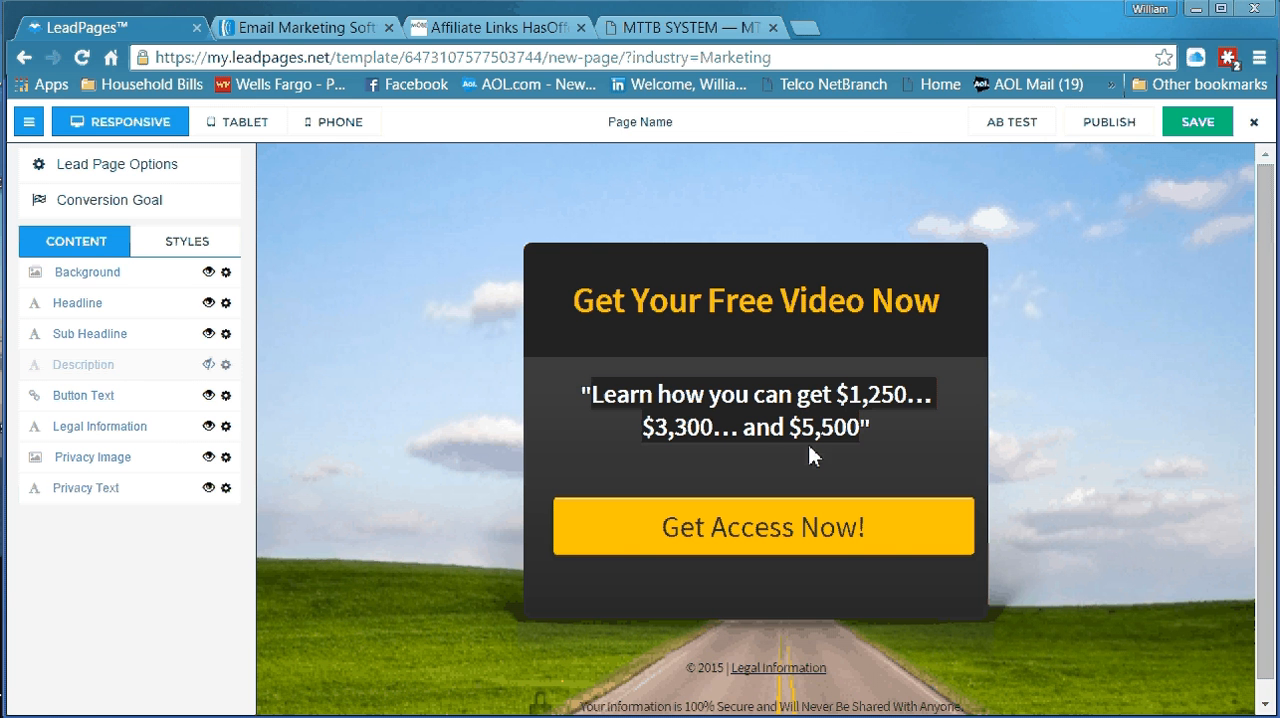
# Hide the Legal Information element in the page footer
pyautogui.click(700, 405)
pyautogui.scroll(-1, 1061, 520)
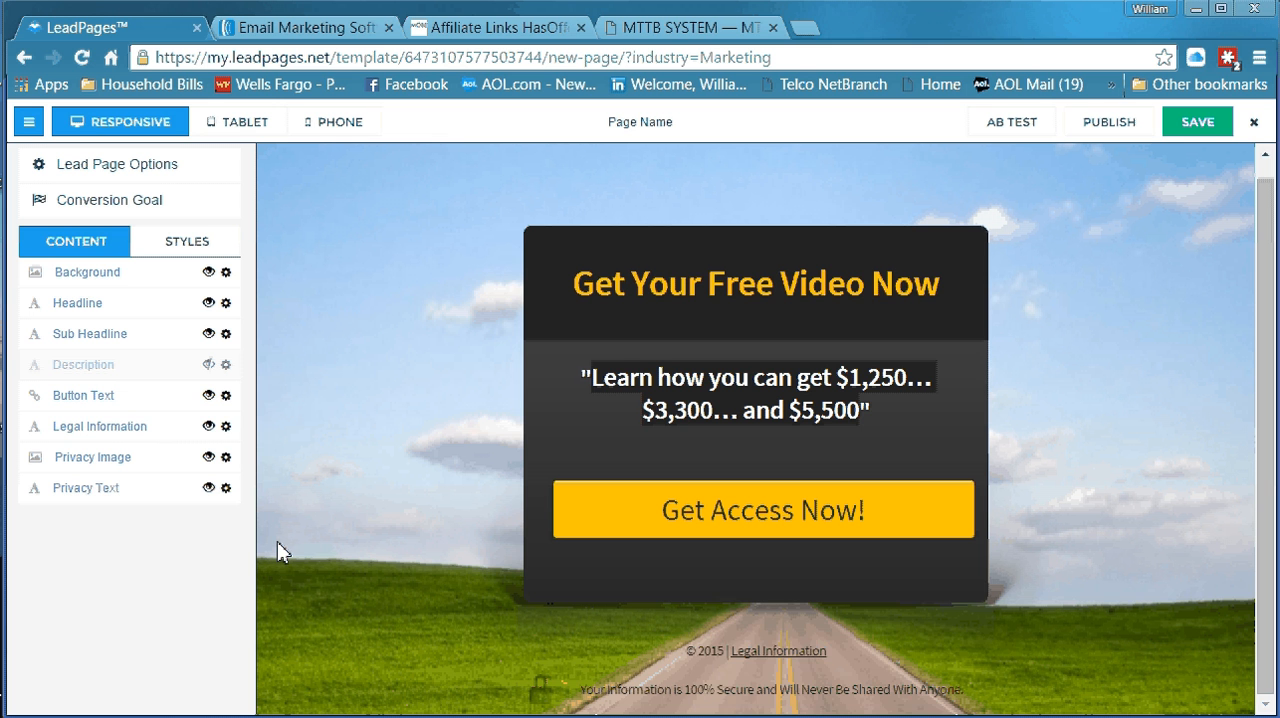
pyautogui.click(209, 427)
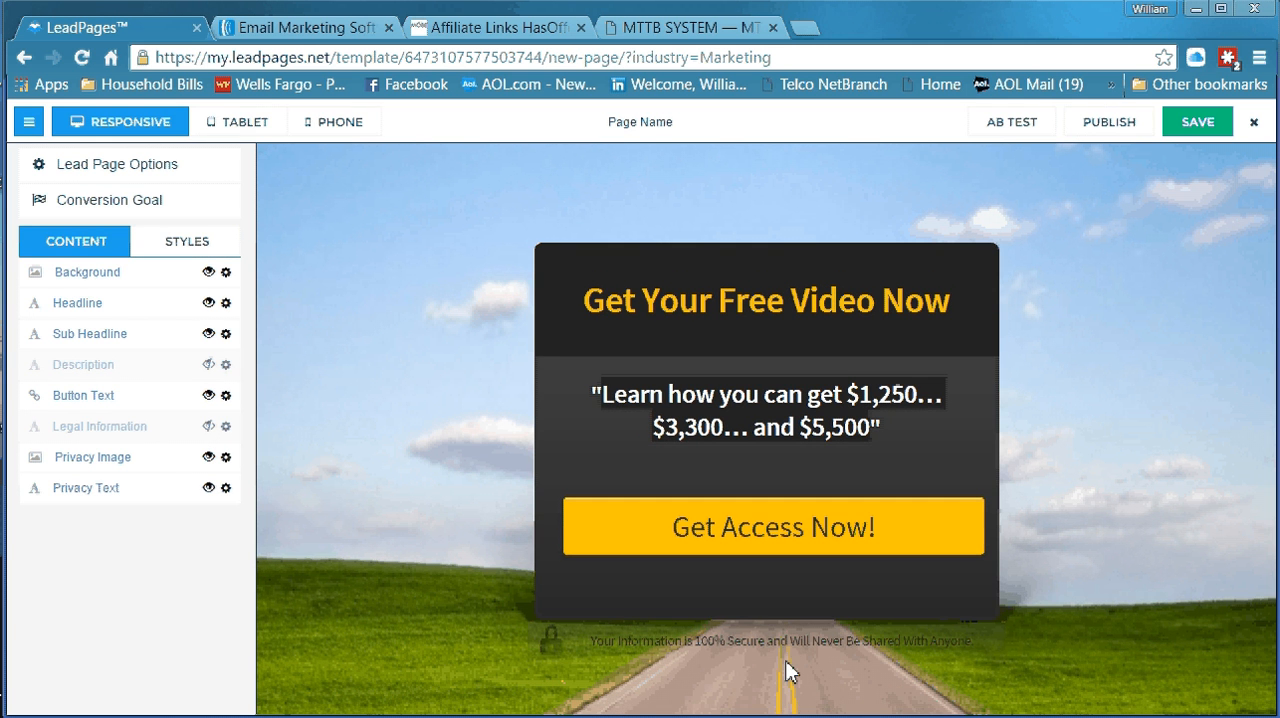
pyautogui.click(650, 638)
# Name the page mttb105, use the same name as its URL ending and apply the page options
pyautogui.click(659, 123)
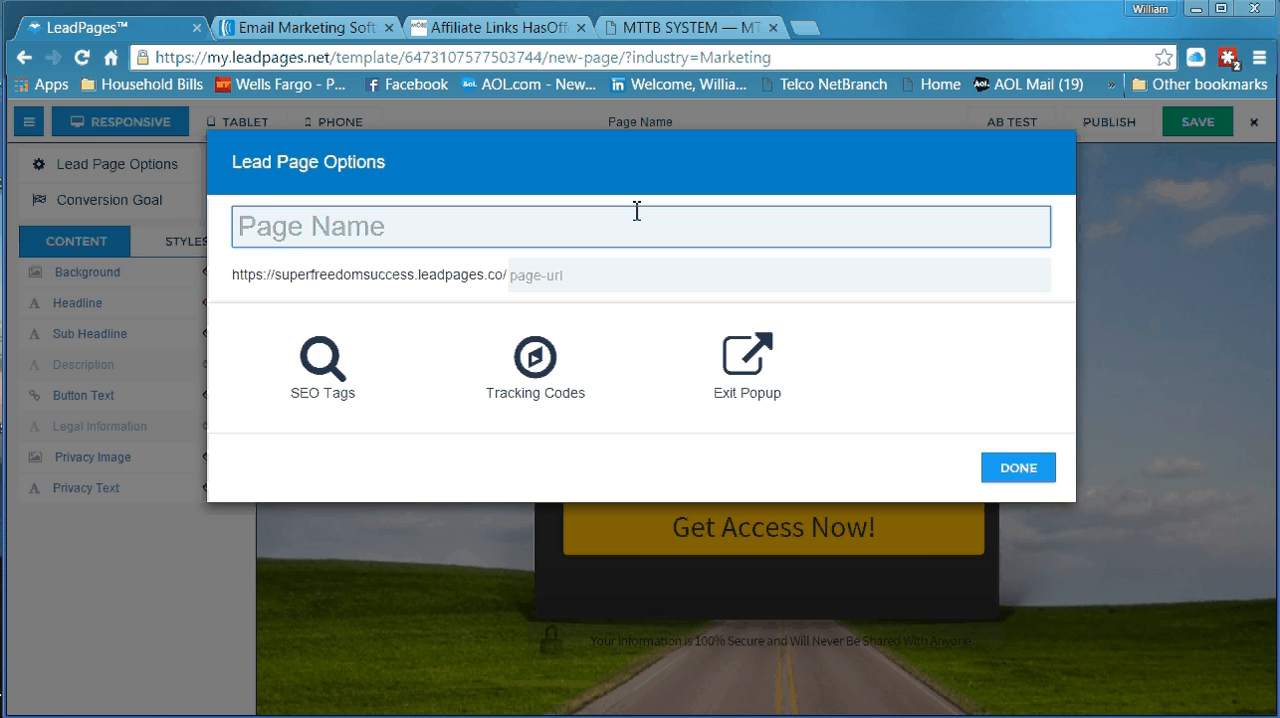
pyautogui.write('mttb')
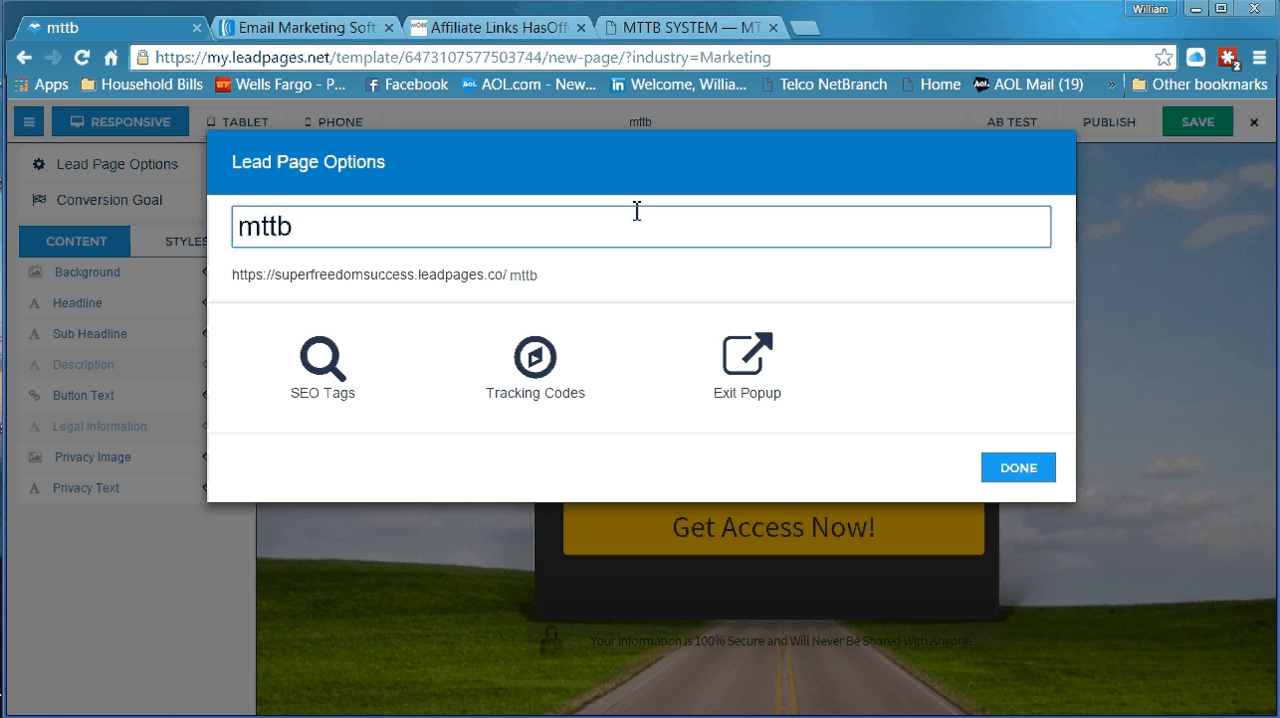
pyautogui.write('1')
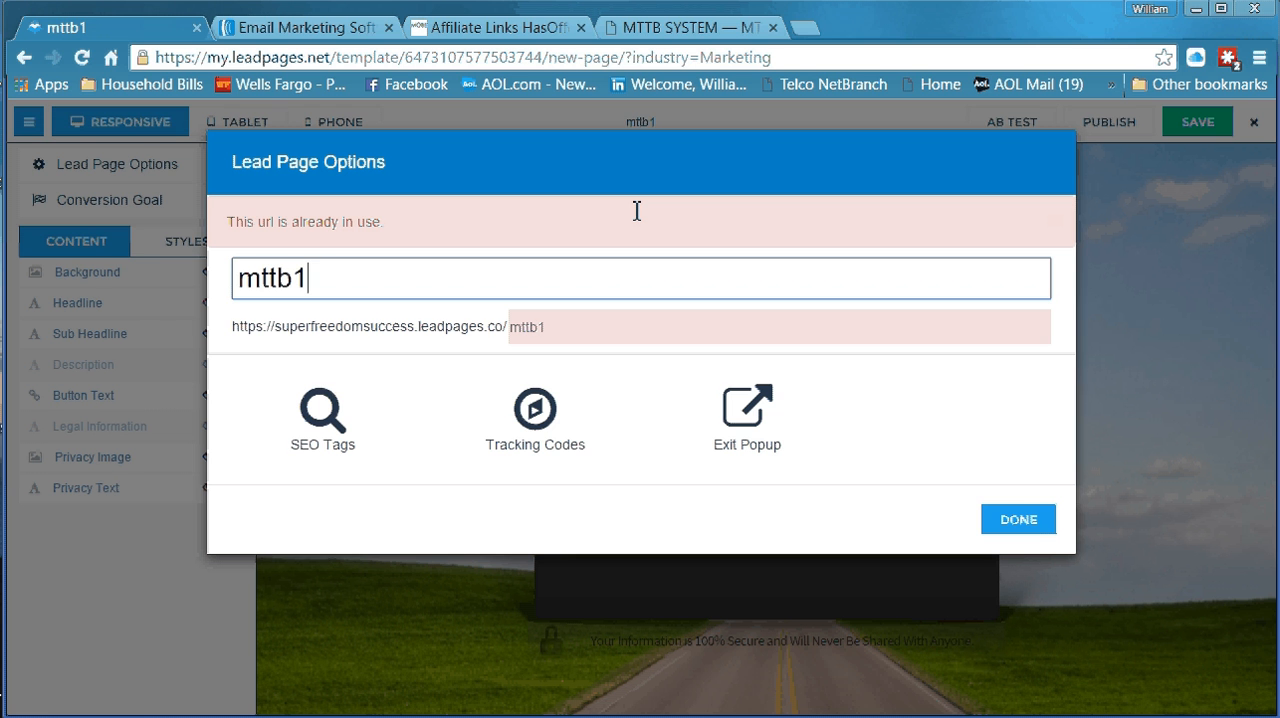
pyautogui.write('05')
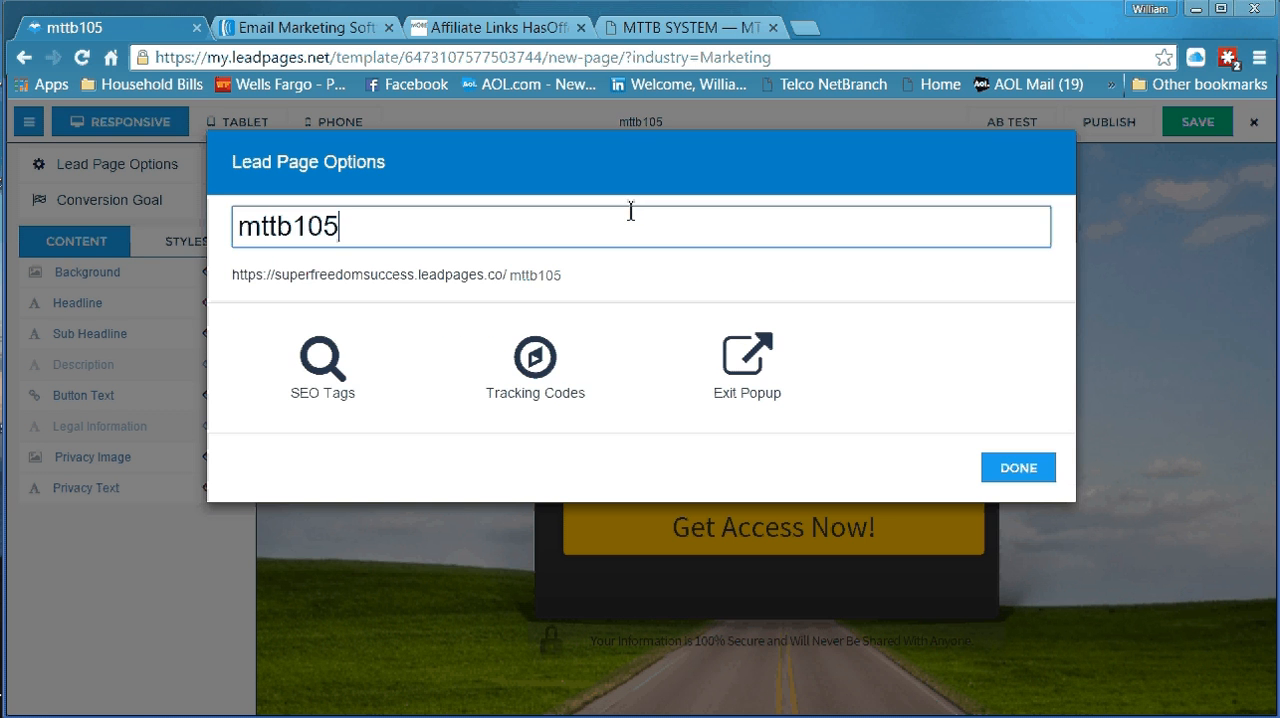
pyautogui.click(549, 283)
pyautogui.click(1017, 482)
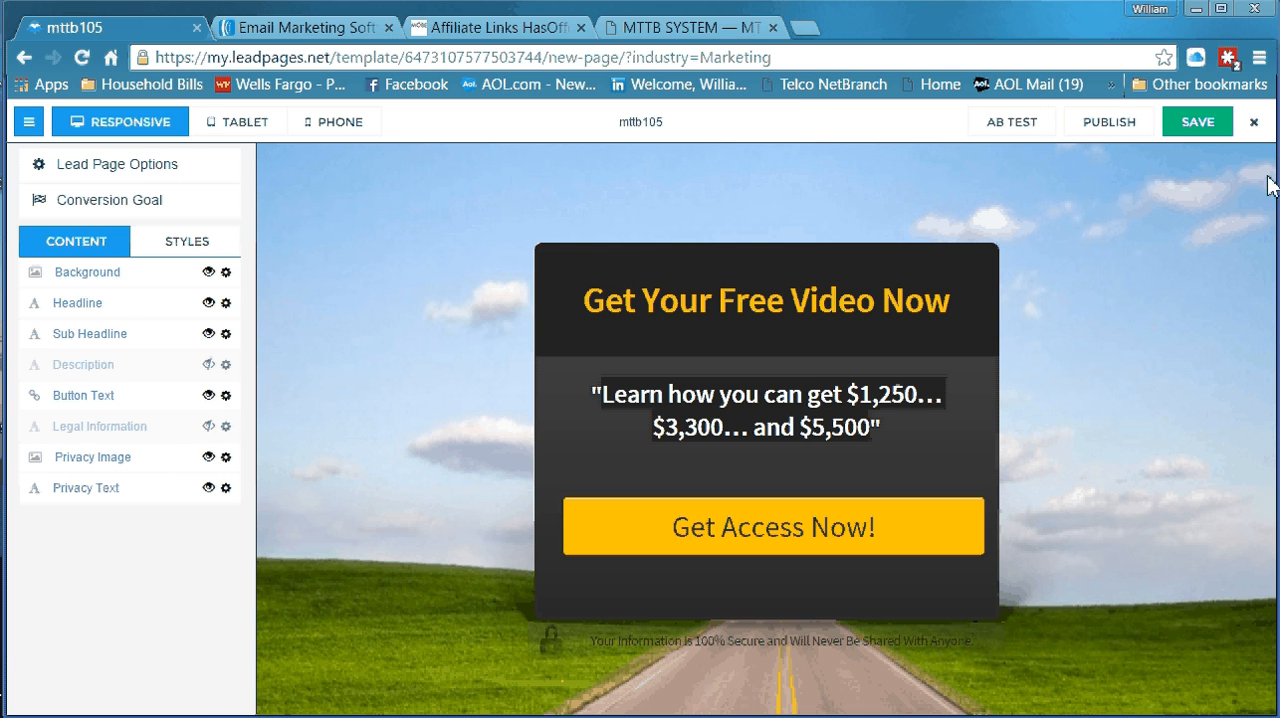
# Leave the mttb105 page editor without saving and return to the page list
pyautogui.click(1250, 130)
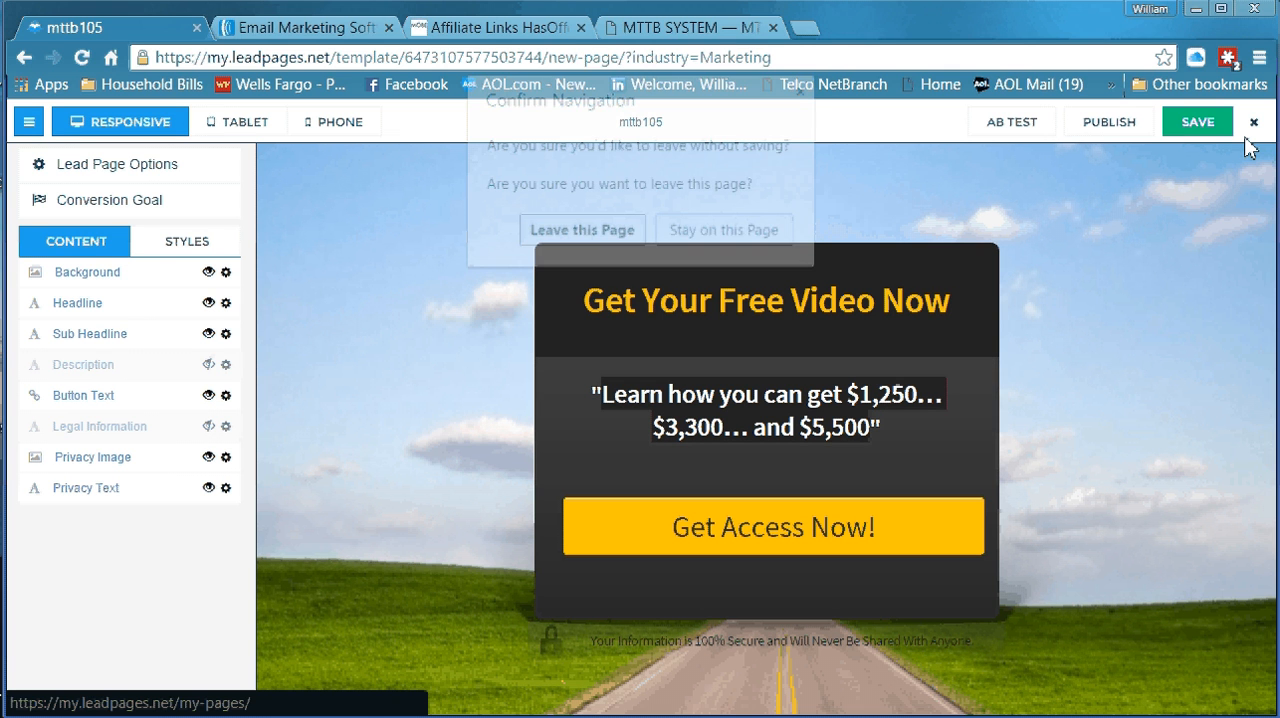
pyautogui.click(622, 234)
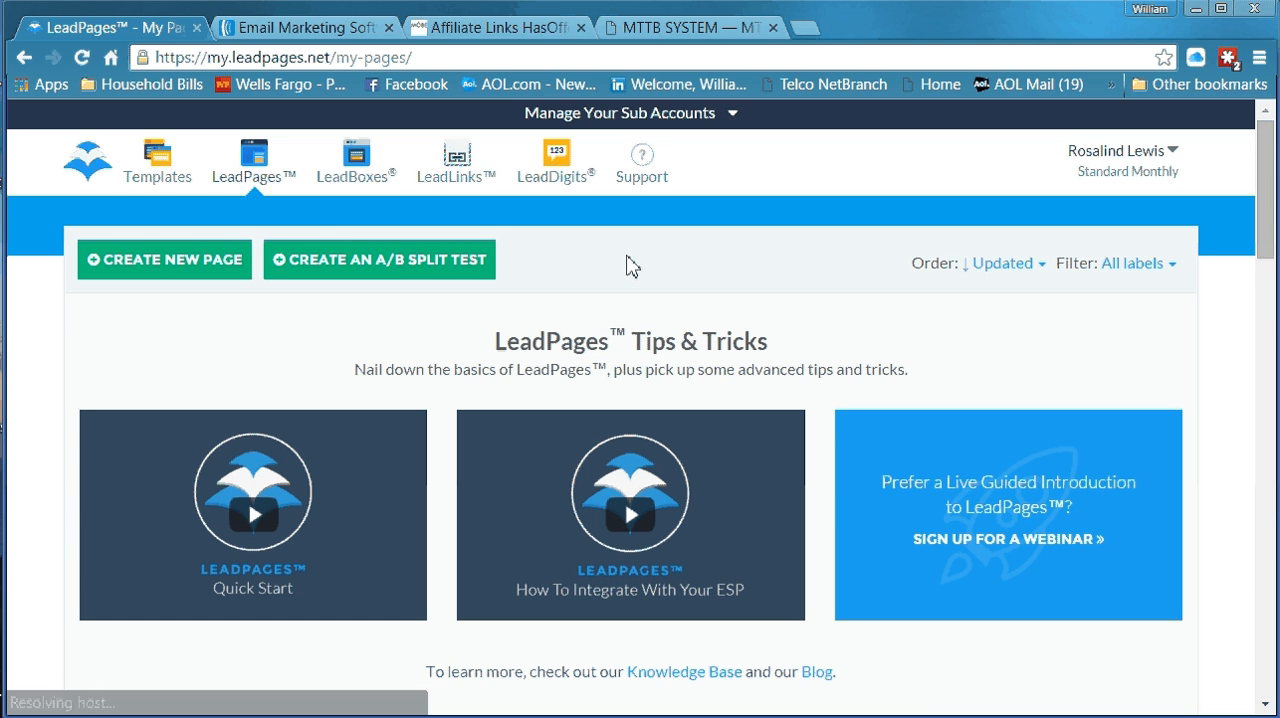
# Look at the Duplicate LeadPage dialog for the MTTBFEB page labelled Masterlink and close it without duplicating
pyautogui.scroll(-7, 630, 265)
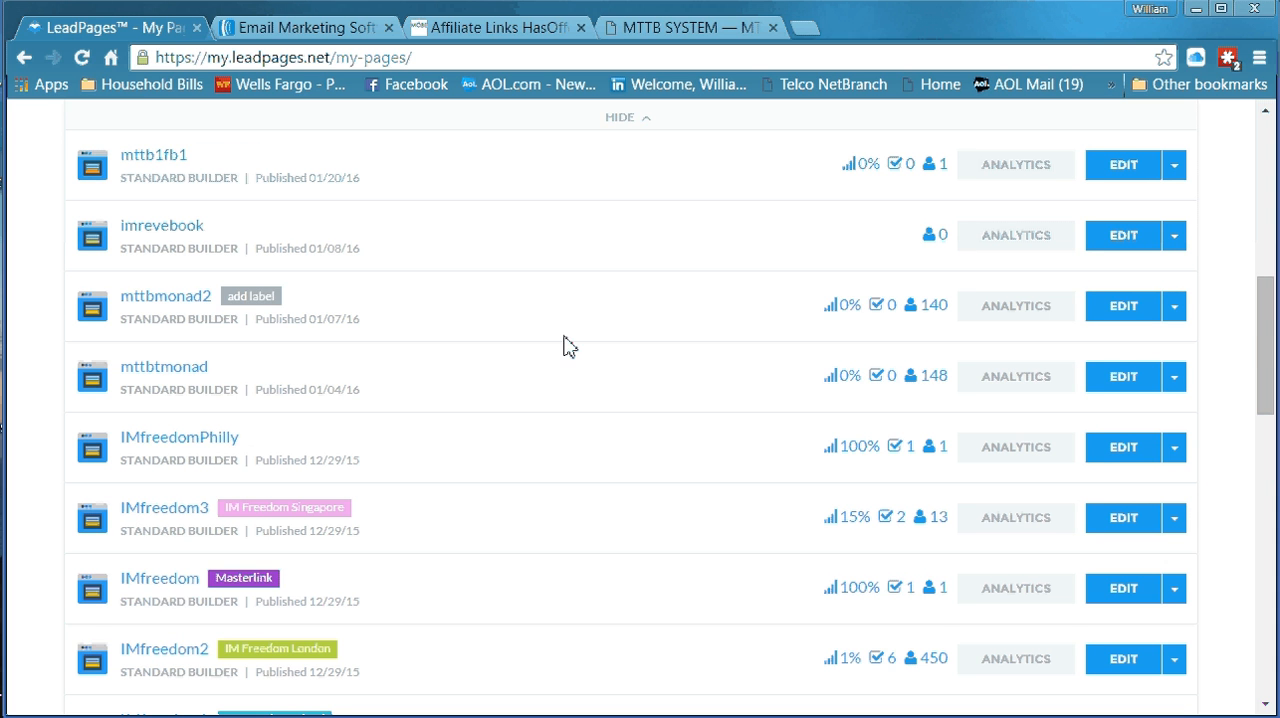
pyautogui.scroll(-5, 563, 350)
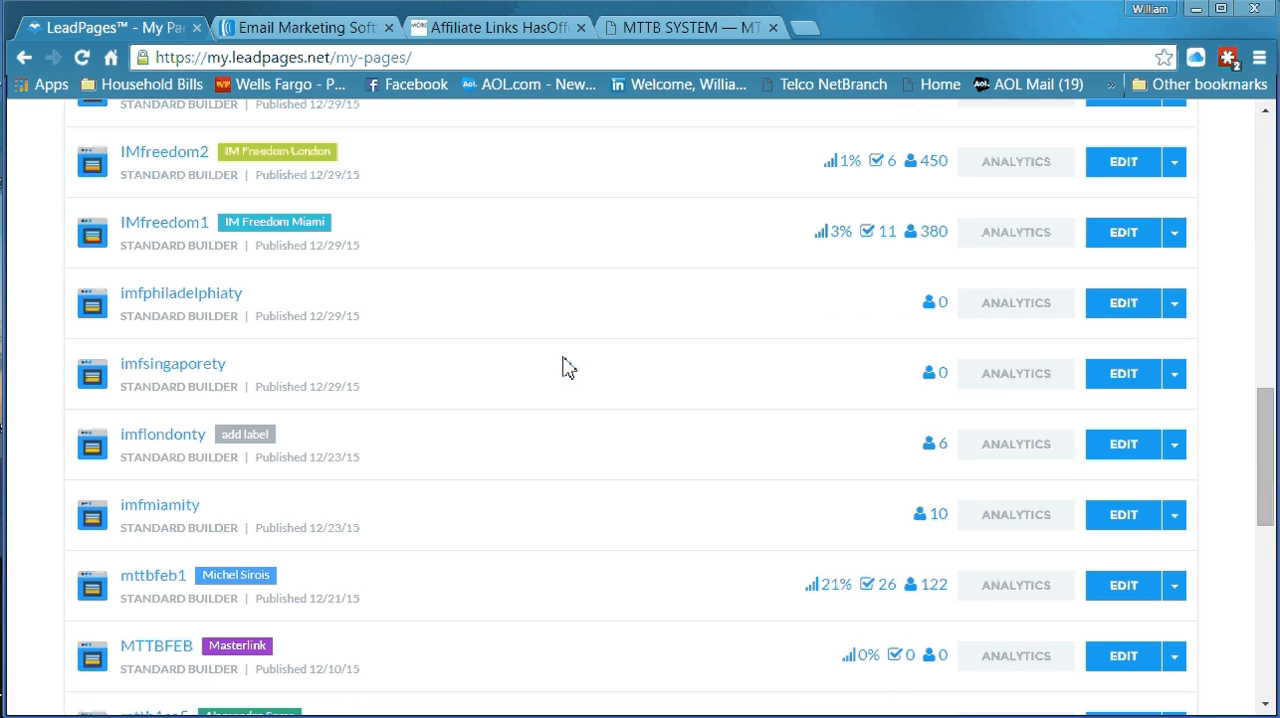
pyautogui.scroll(-2, 563, 368)
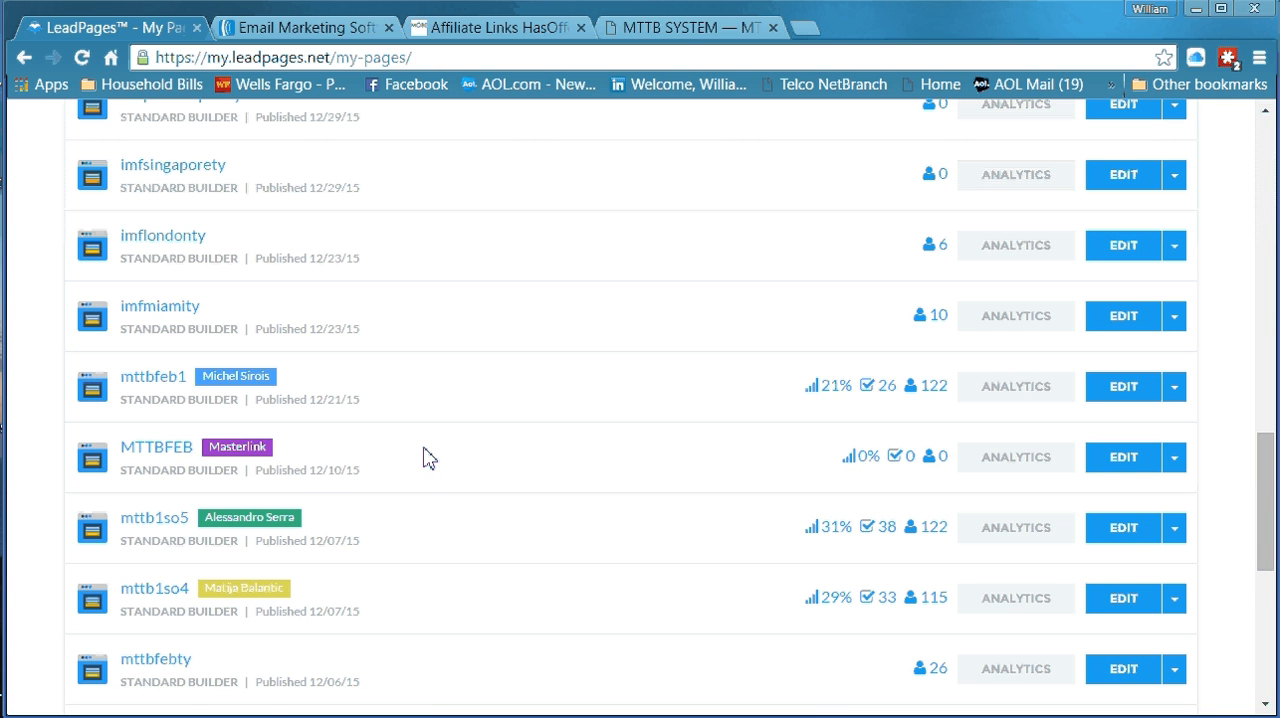
pyautogui.scroll(-1, 425, 457)
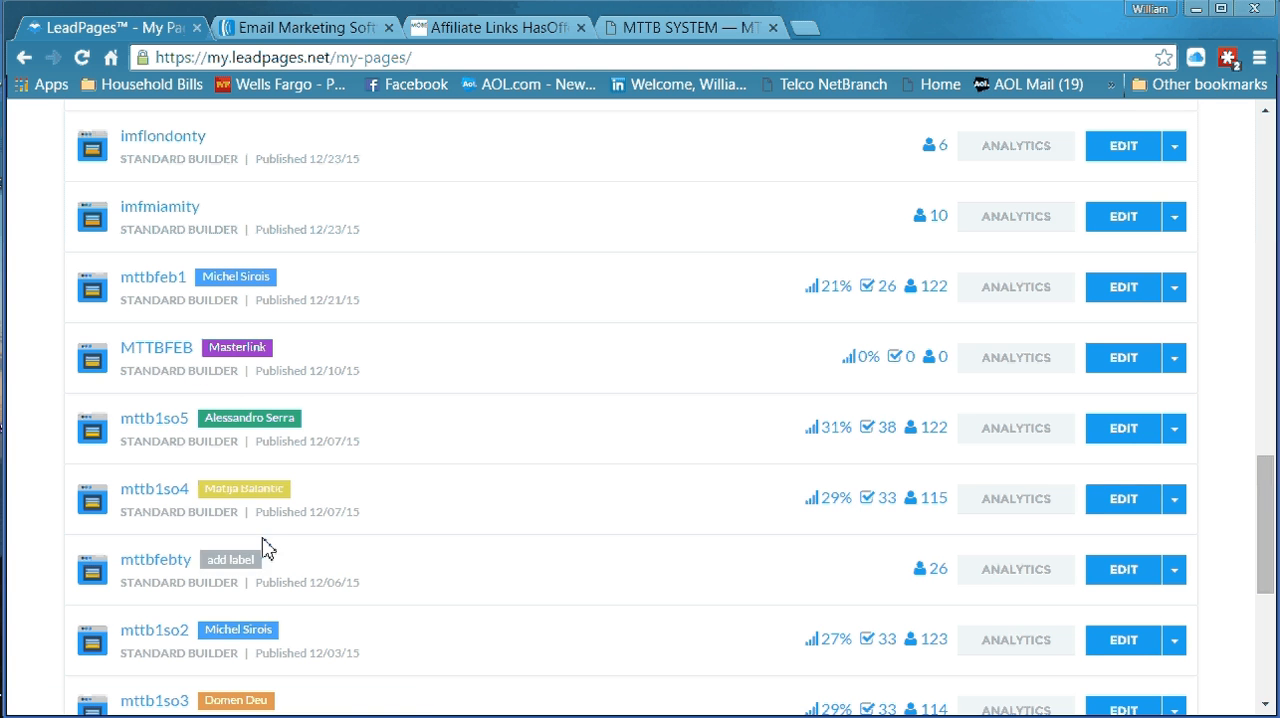
pyautogui.click(1174, 366)
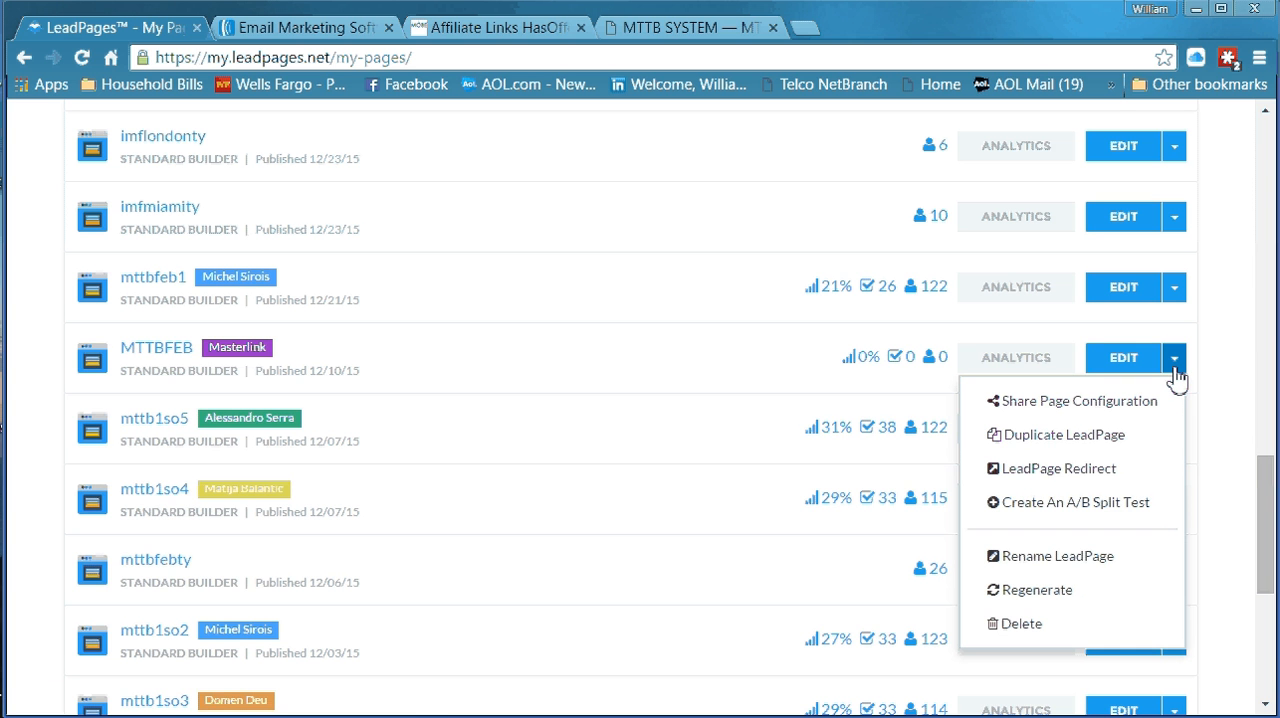
pyautogui.click(1092, 438)
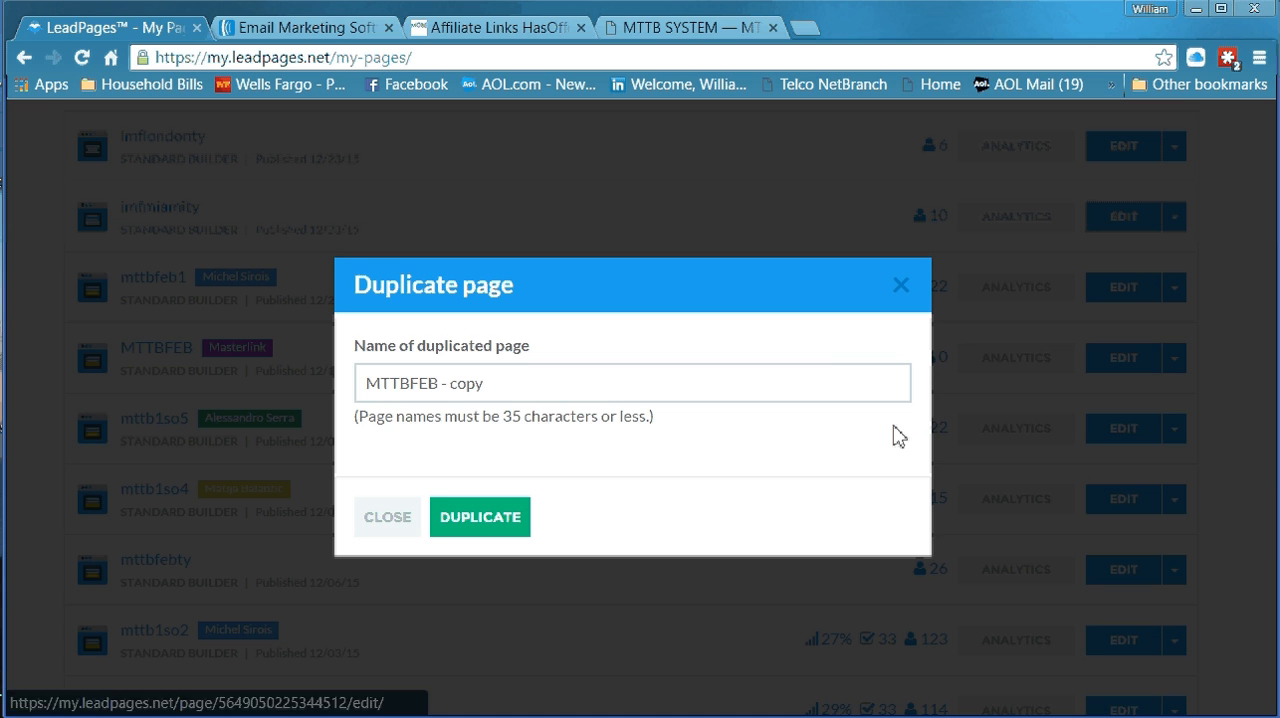
pyautogui.click(600, 394)
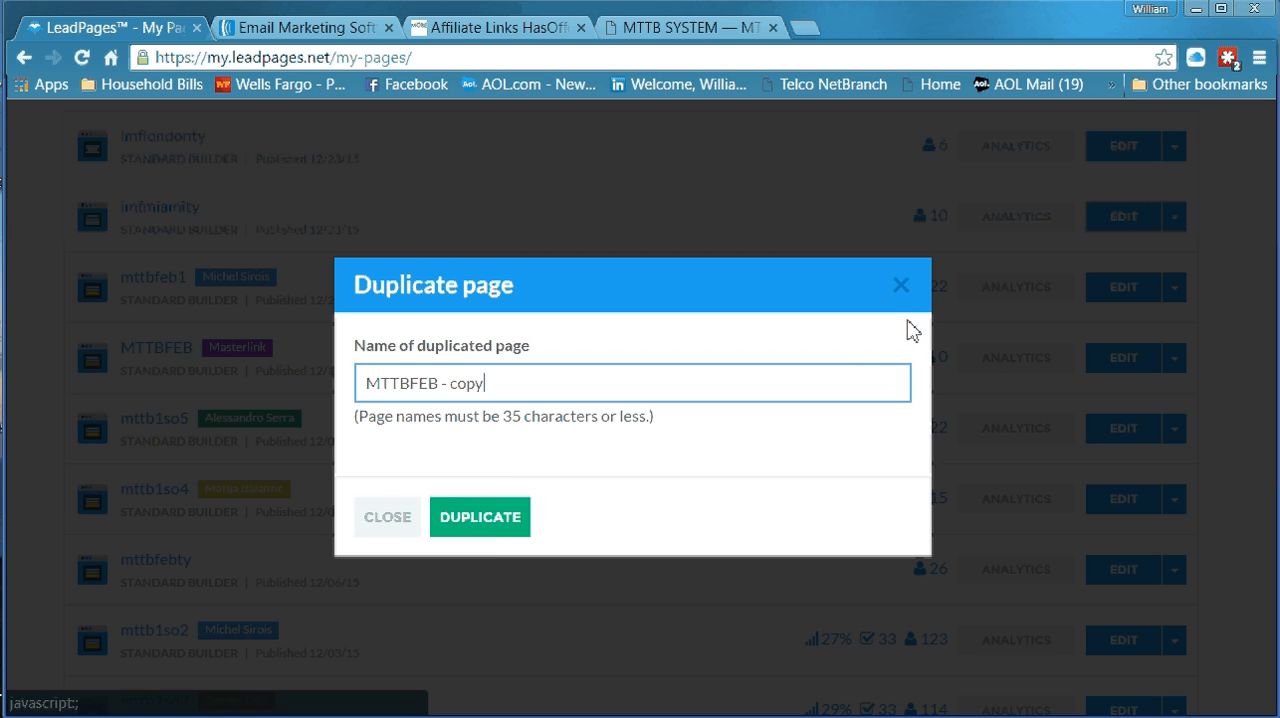
pyautogui.click(902, 287)
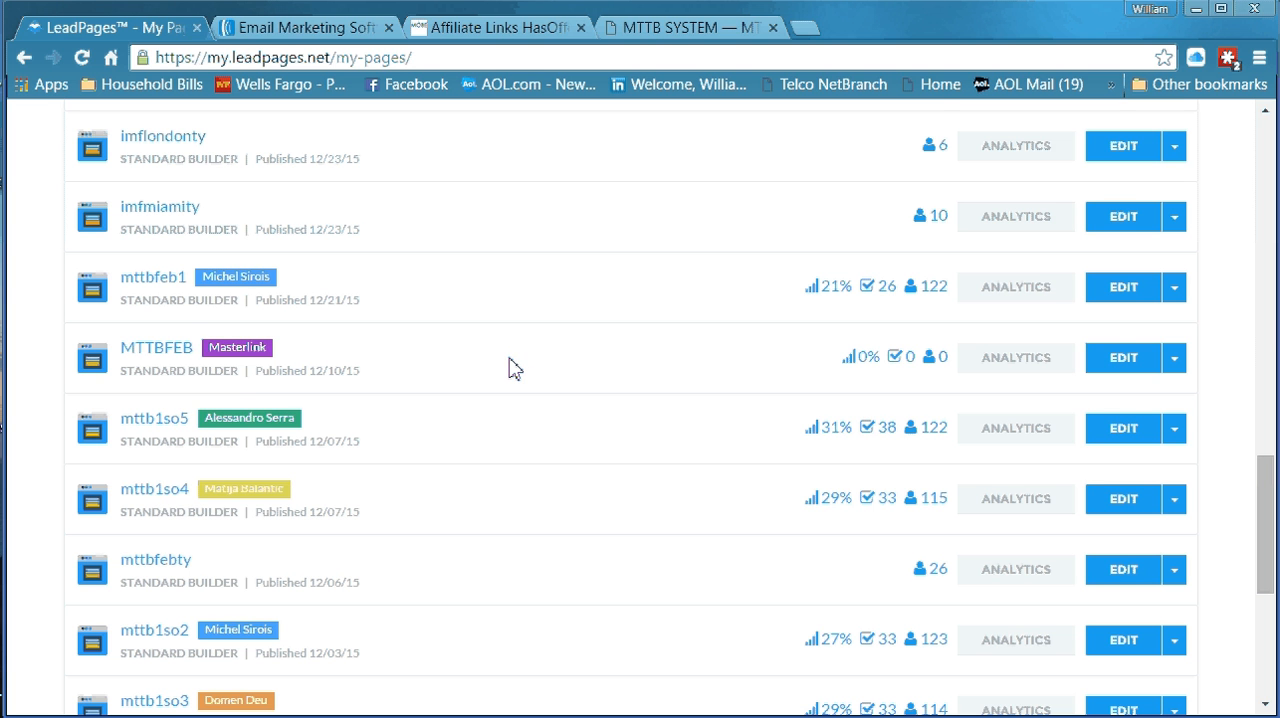
# Review the labels and conversion statistics of the published pages in the list and return to its beginning
pyautogui.scroll(-1, 508, 368)
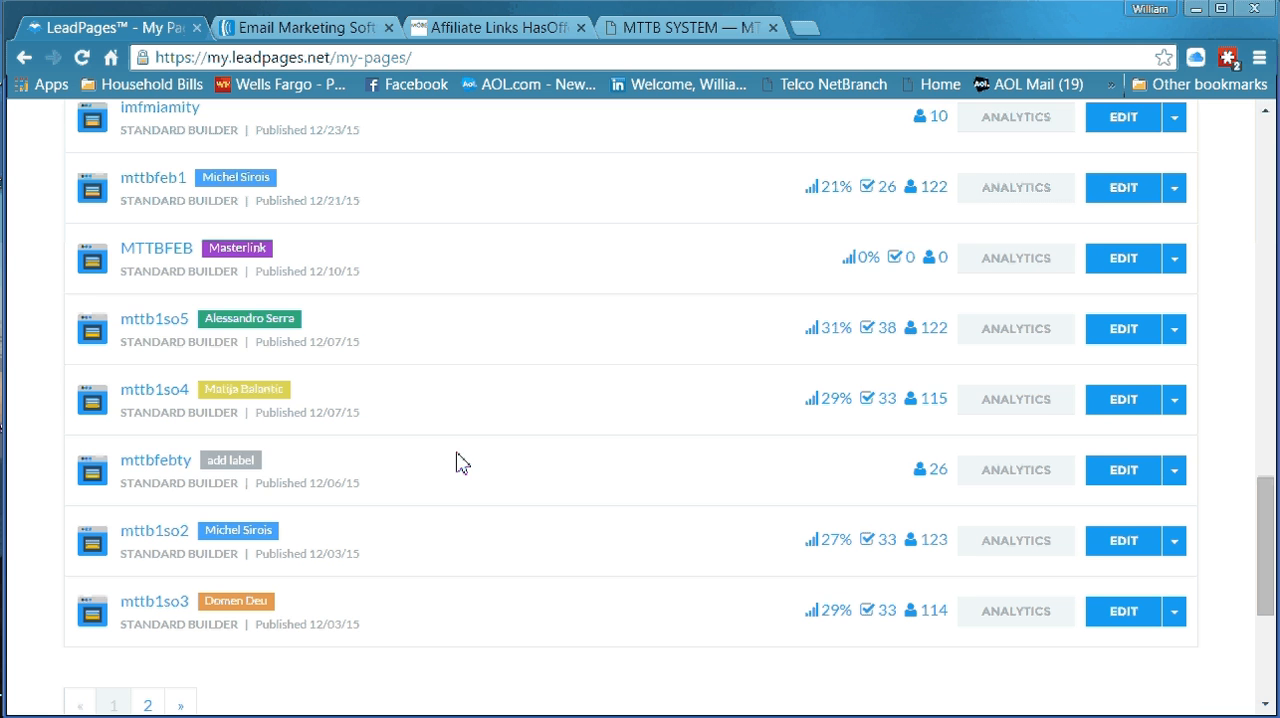
pyautogui.scroll(2, 503, 403)
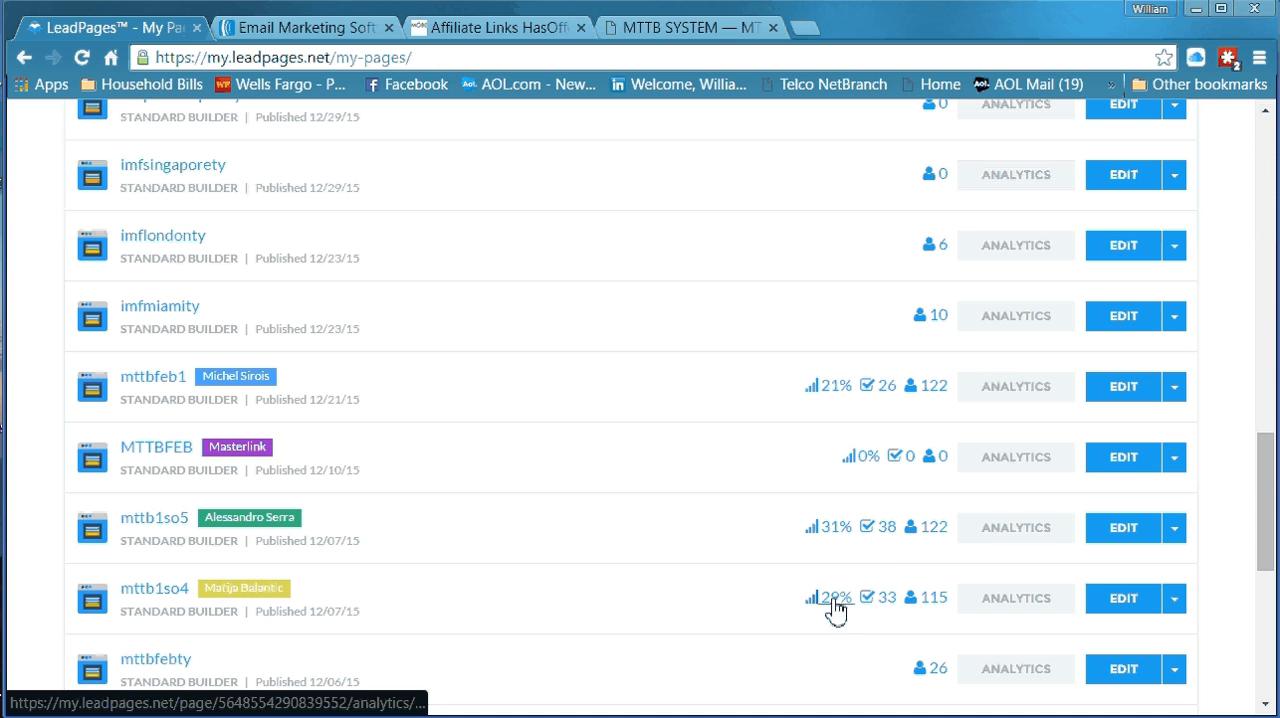
pyautogui.scroll(-2, 720, 604)
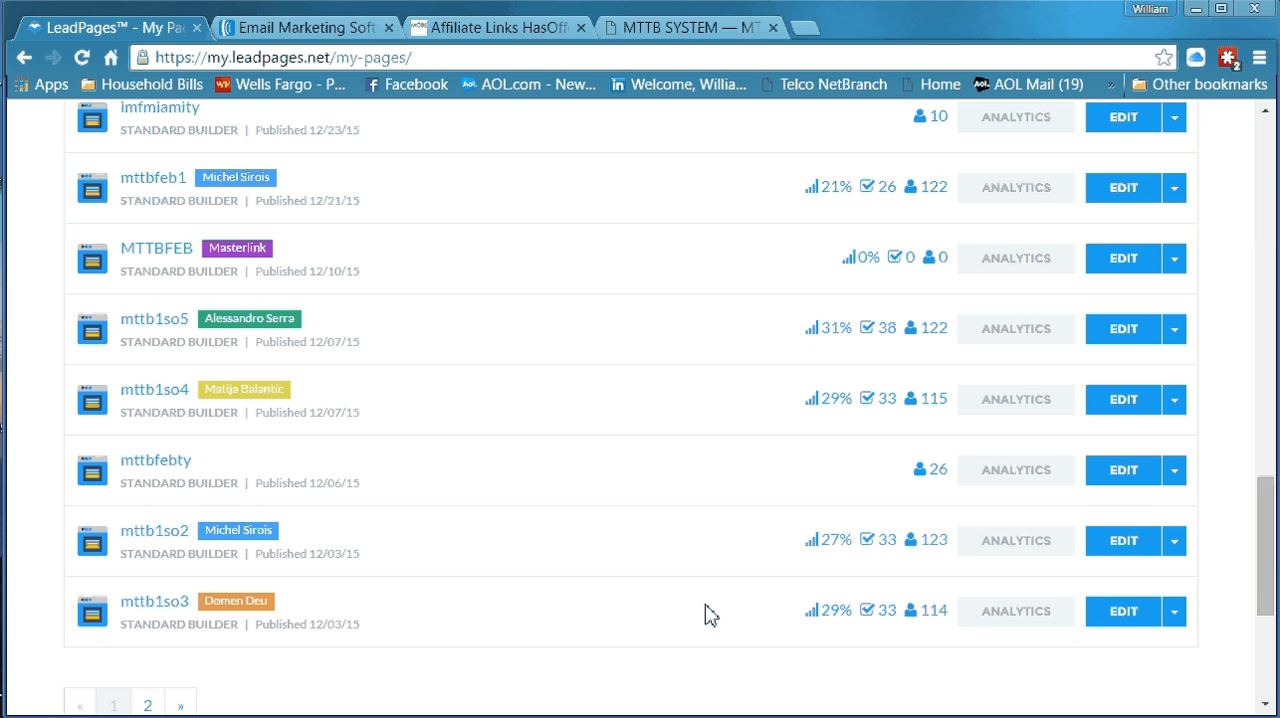
pyautogui.scroll(12, 705, 614)
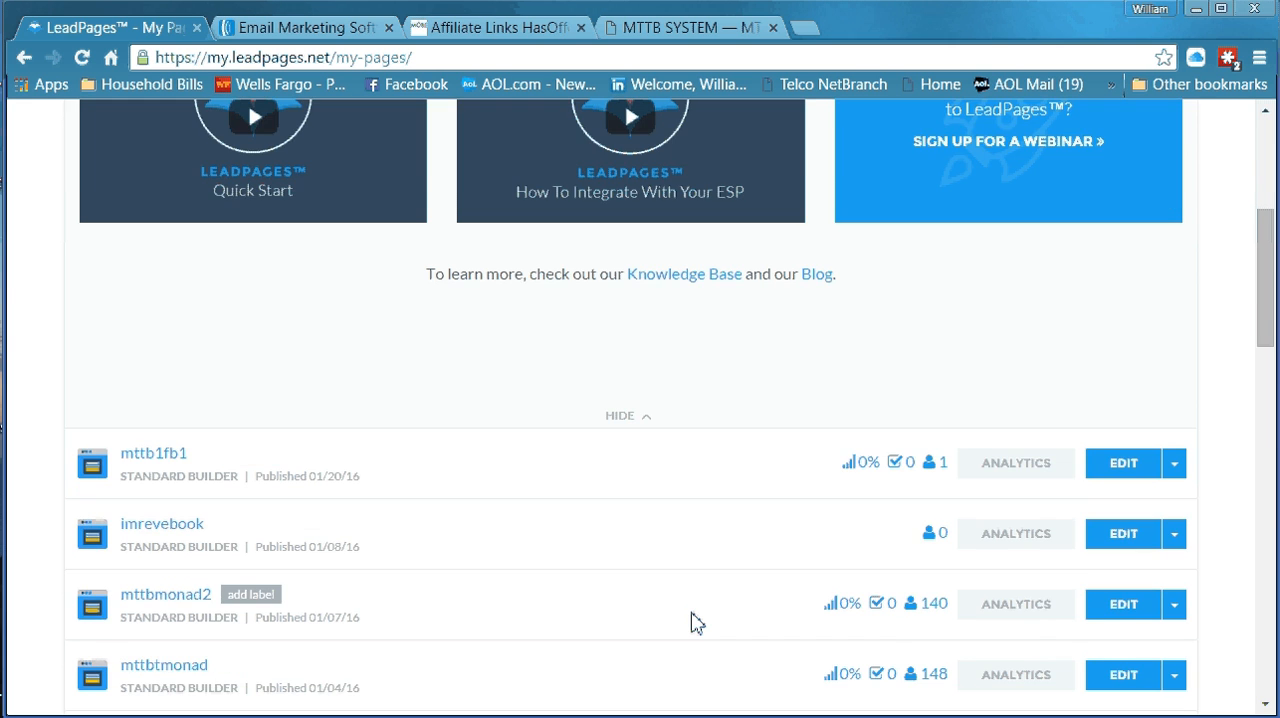
pyautogui.scroll(2, 697, 622)
pyautogui.scroll(-3, 694, 611)
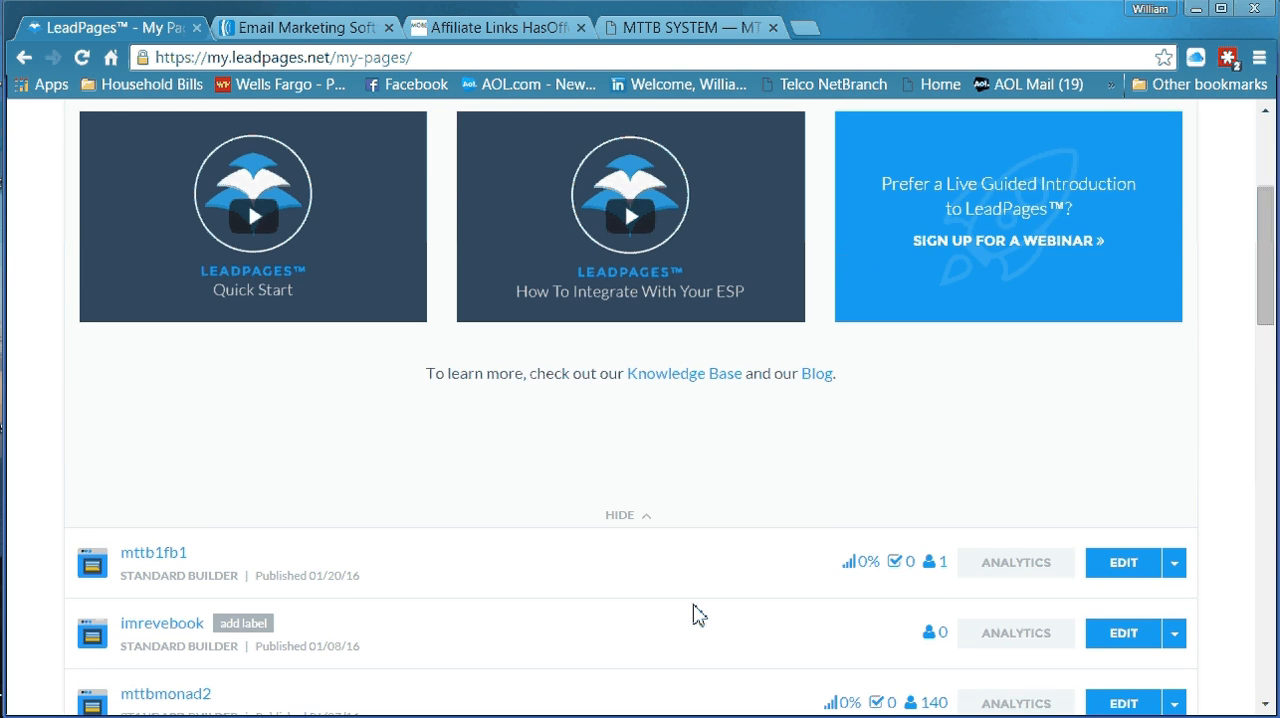
pyautogui.scroll(5, 693, 617)
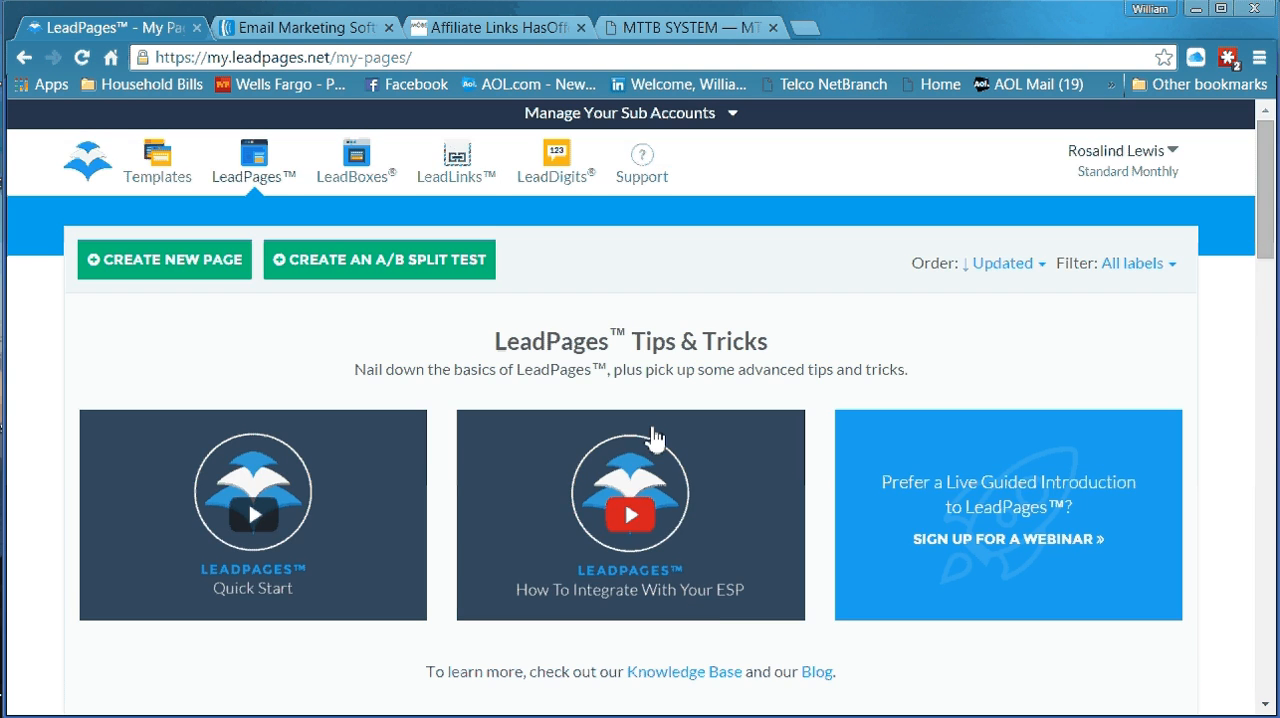